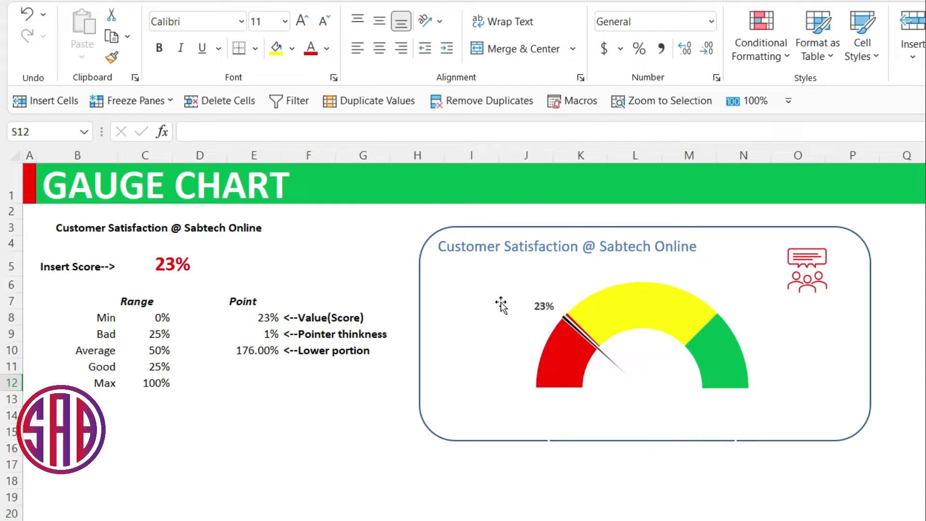
Enter 45 and then 87 in score cell C5, swinging the needle into the green zone.
click(165, 263)
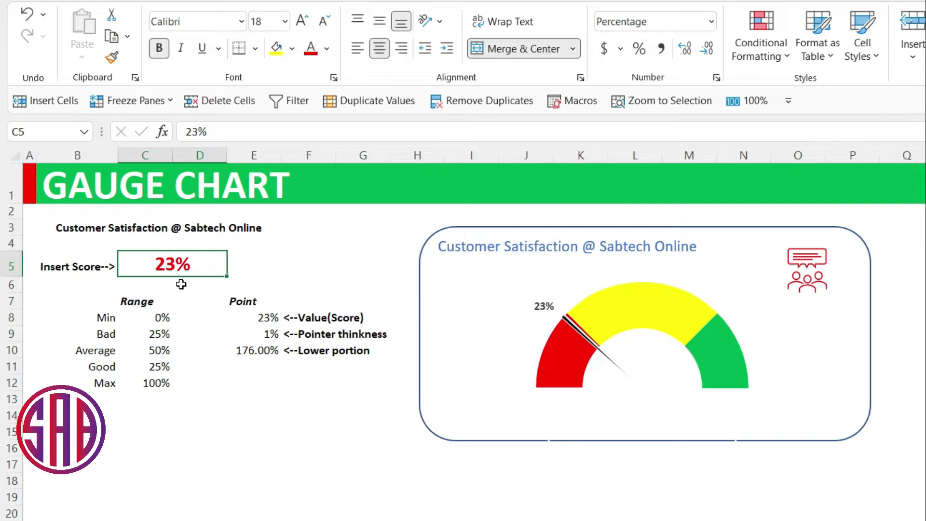
text(45)
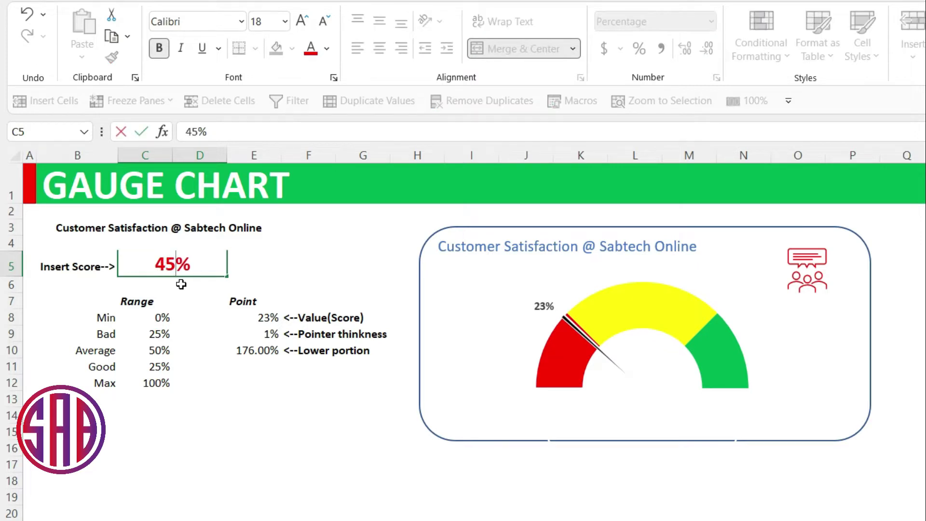
key(Return)
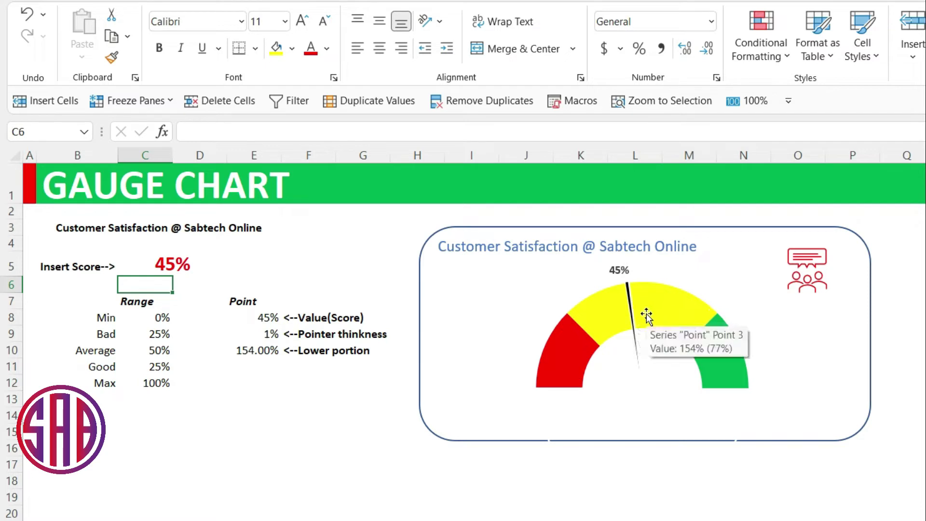
click(186, 263)
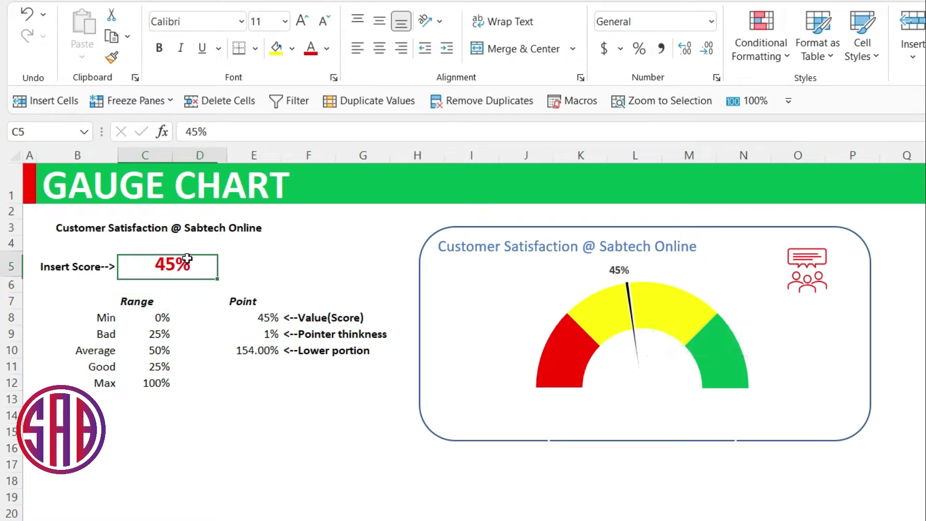
text(87)
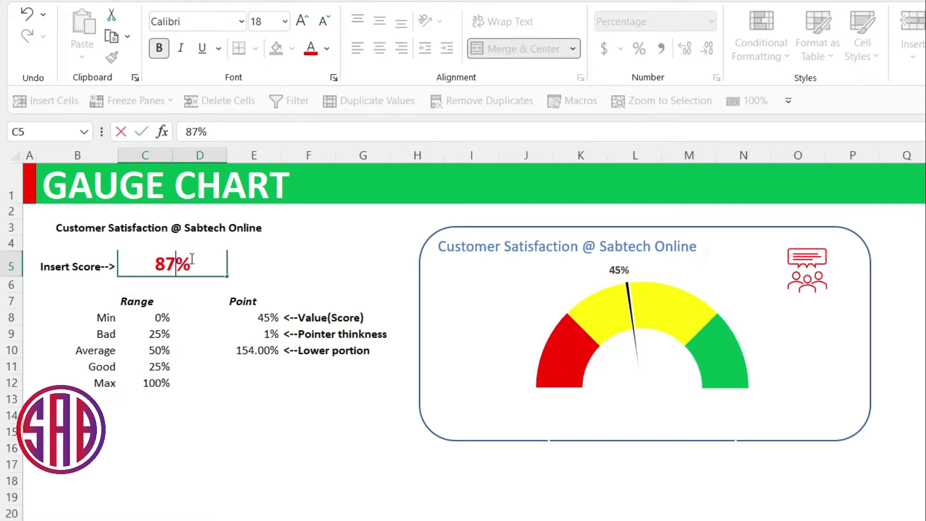
key(Return)
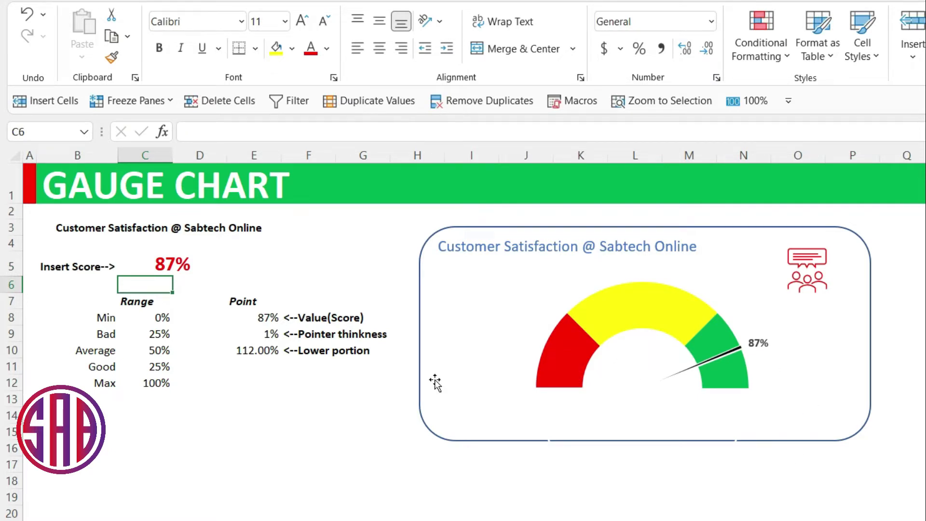
drag(162, 317, 159, 383)
click(211, 398)
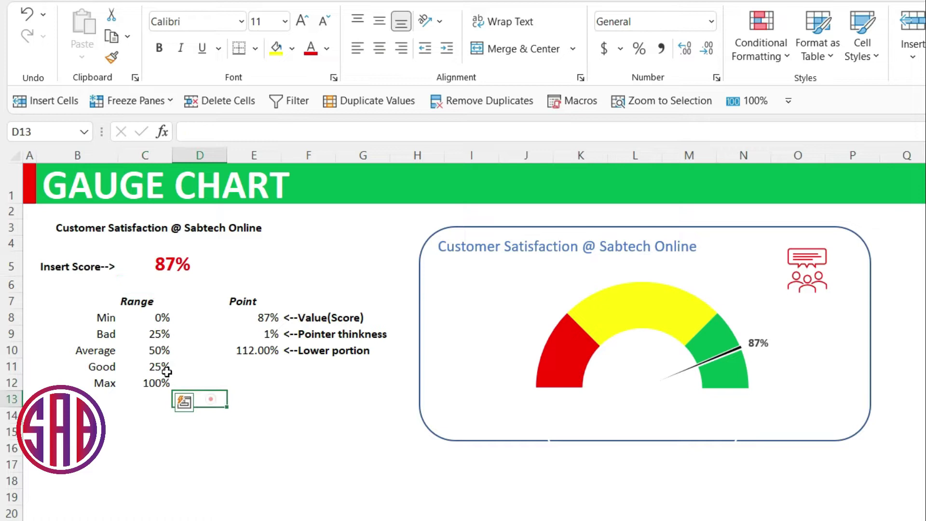
drag(107, 318, 159, 318)
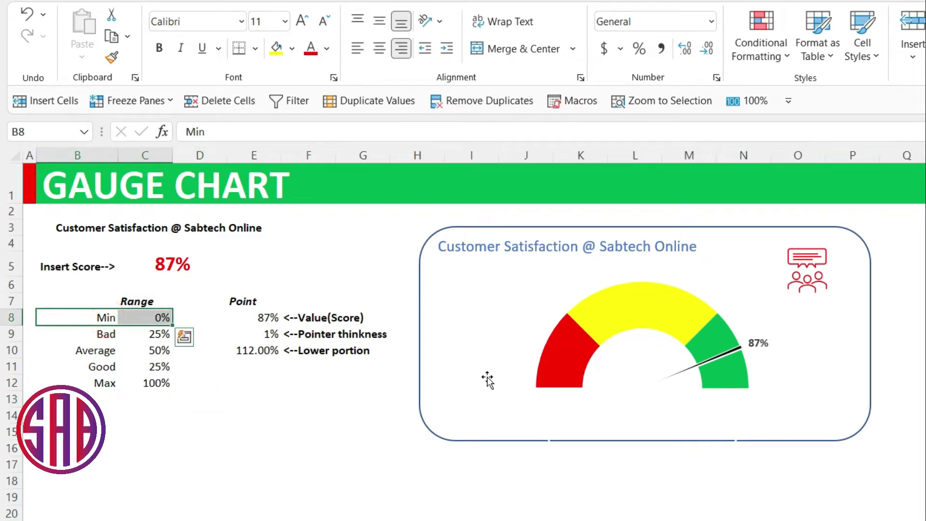
click(123, 382)
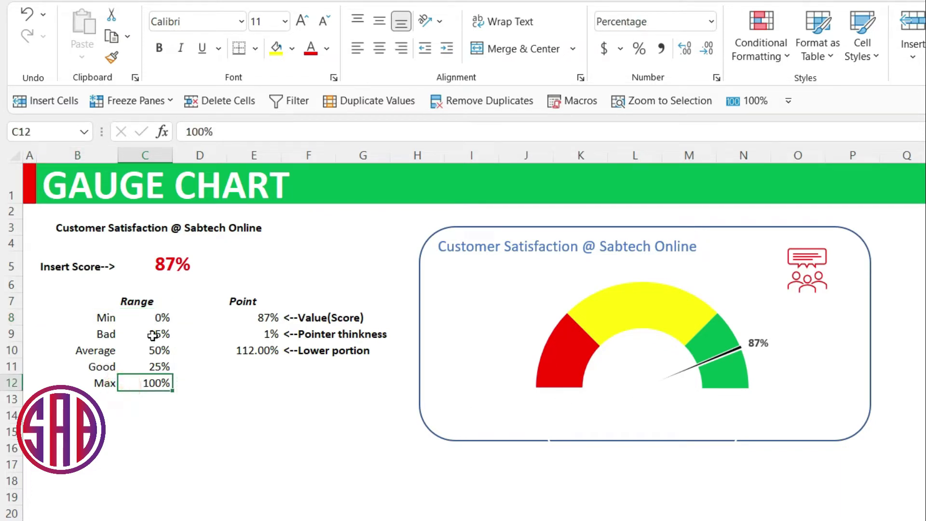
drag(149, 322, 155, 379)
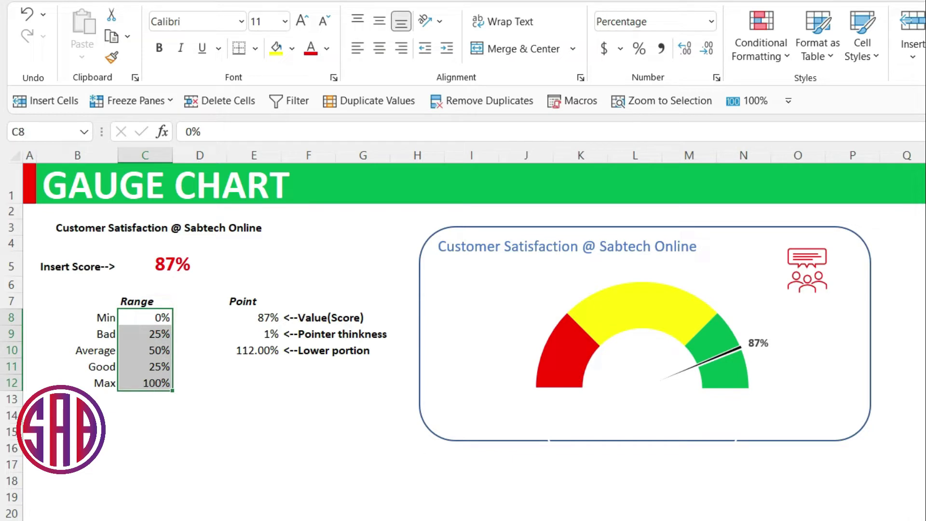
click(205, 429)
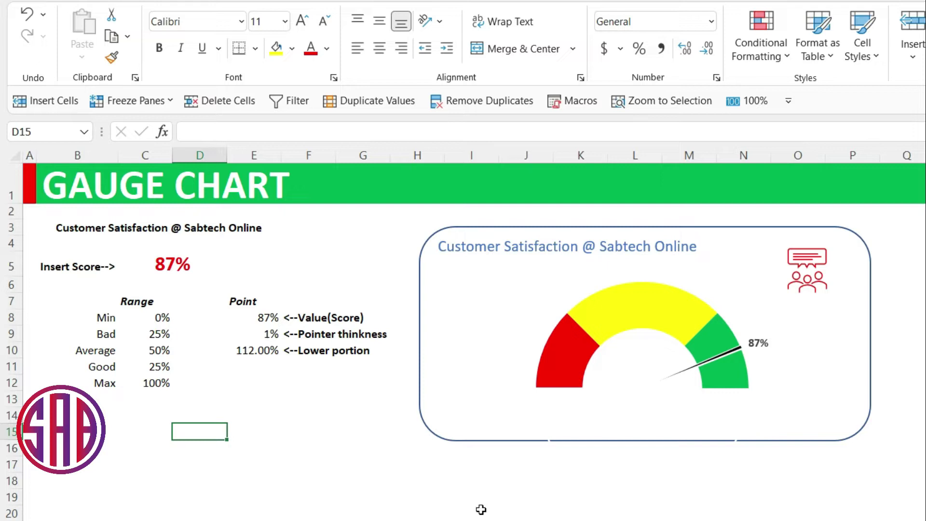
click(253, 287)
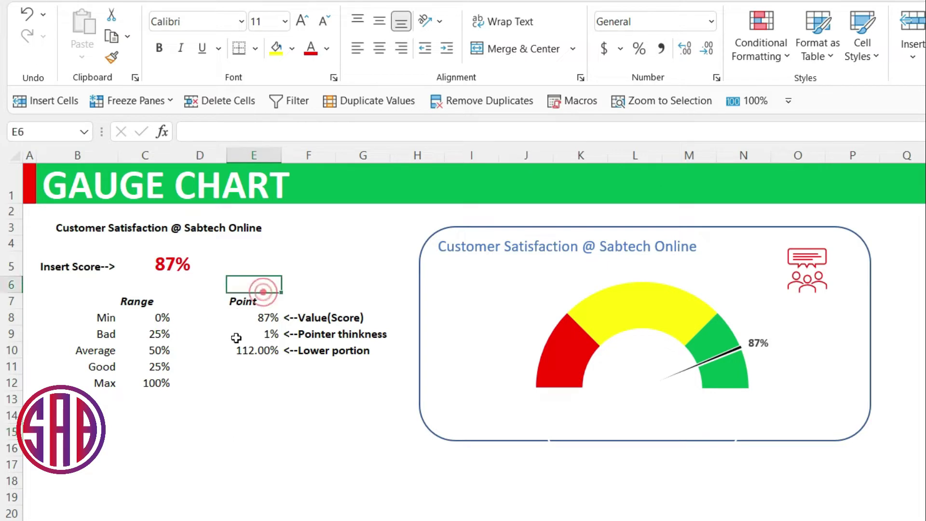
click(244, 313)
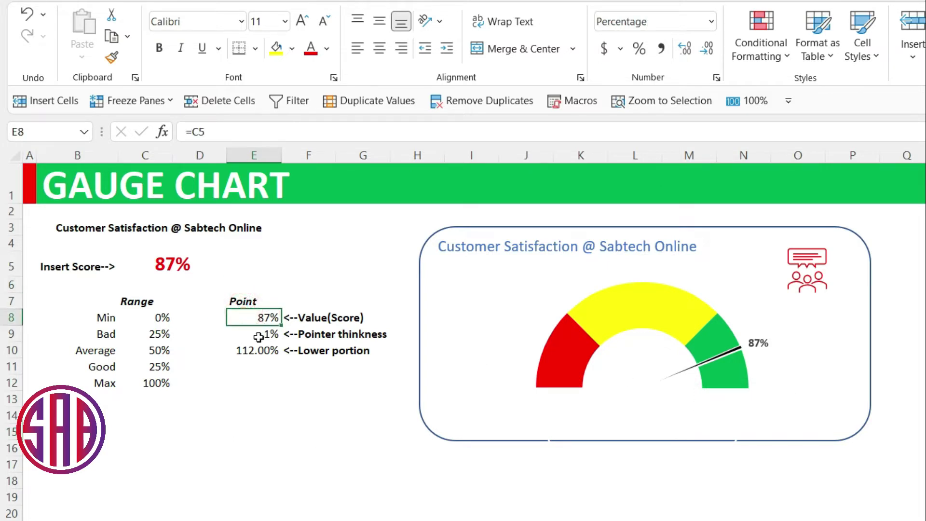
click(305, 319)
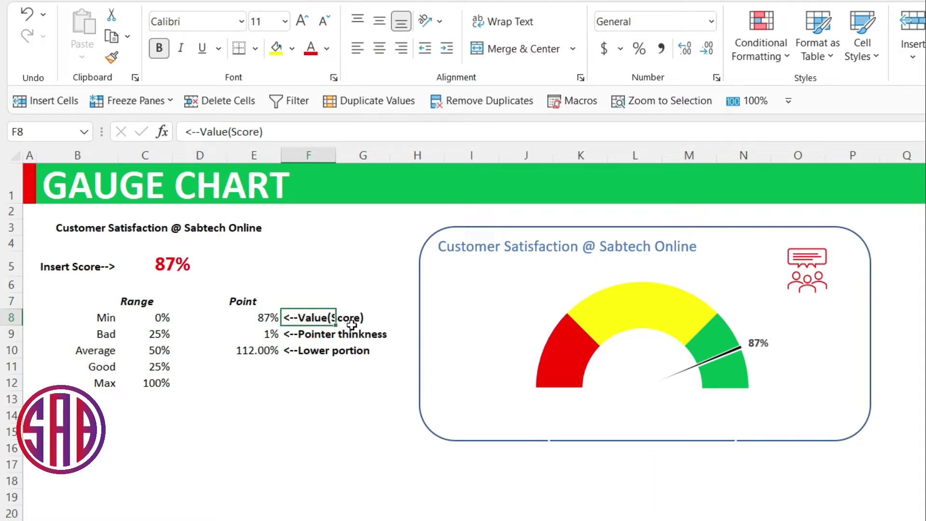
click(172, 270)
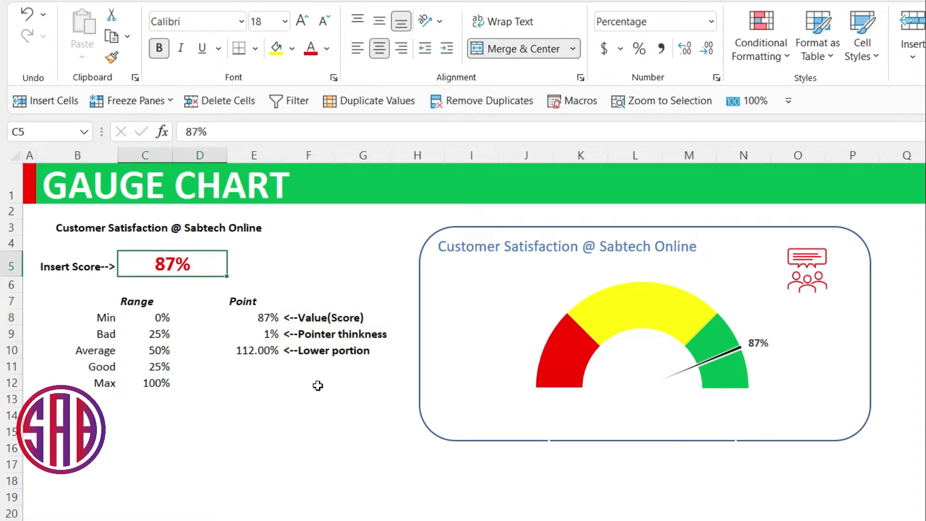
click(291, 335)
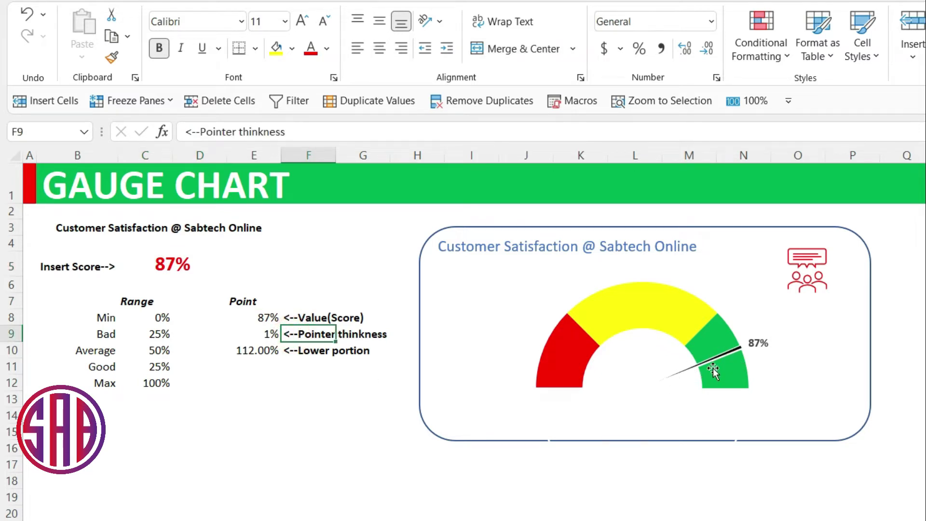
click(269, 337)
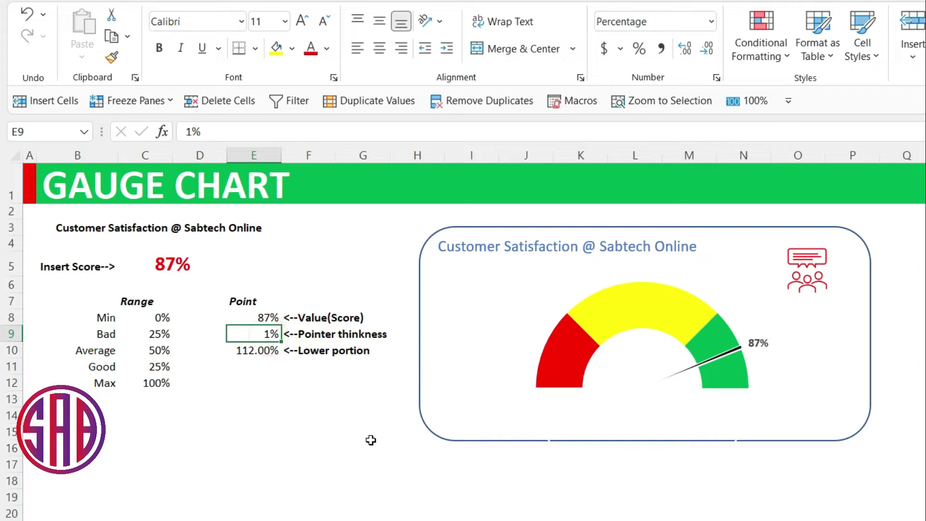
text(4)
key(Return)
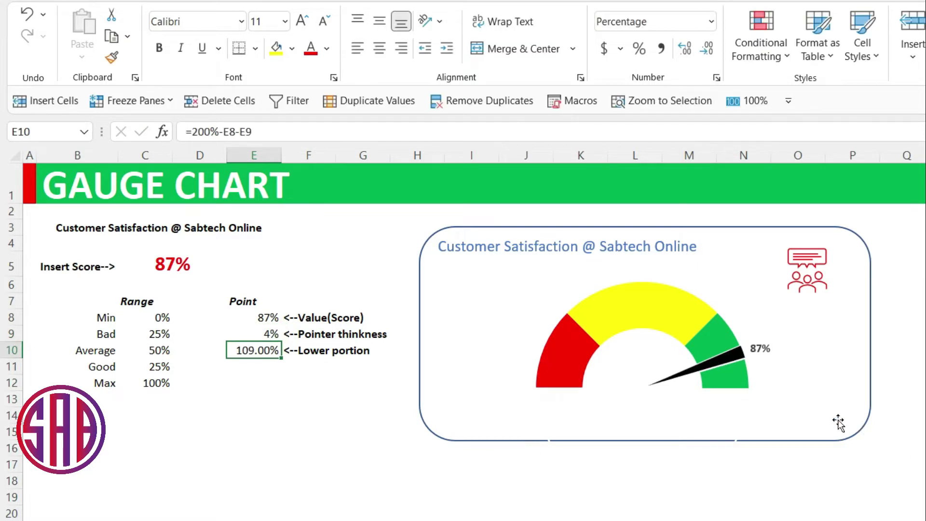
click(273, 339)
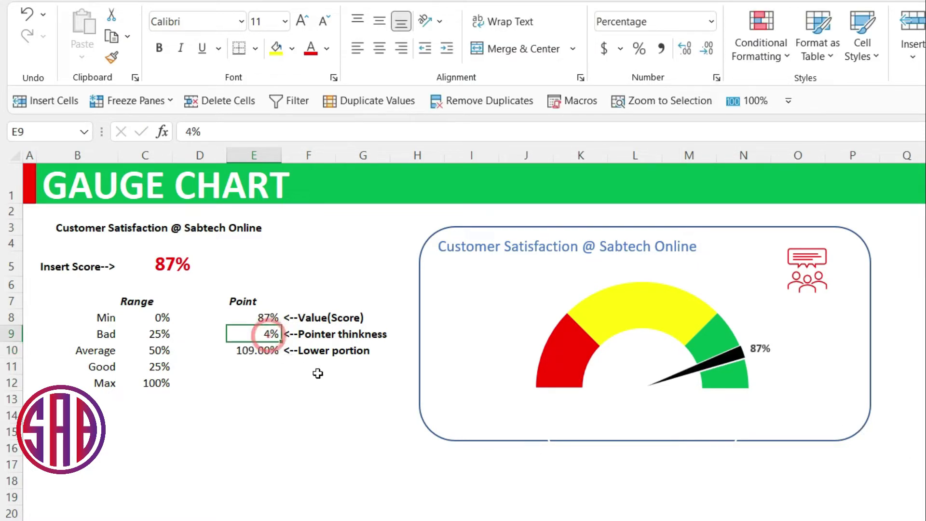
text(1)
key(Return)
click(322, 443)
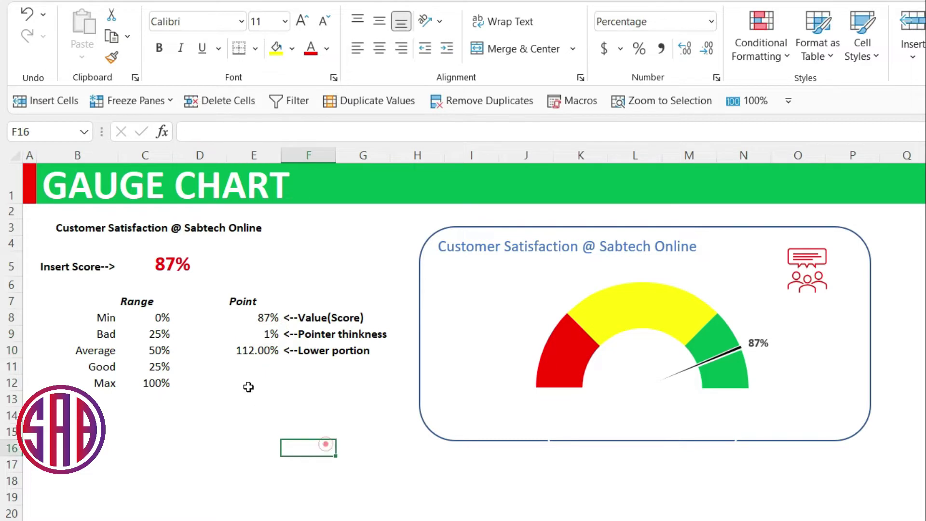
click(258, 348)
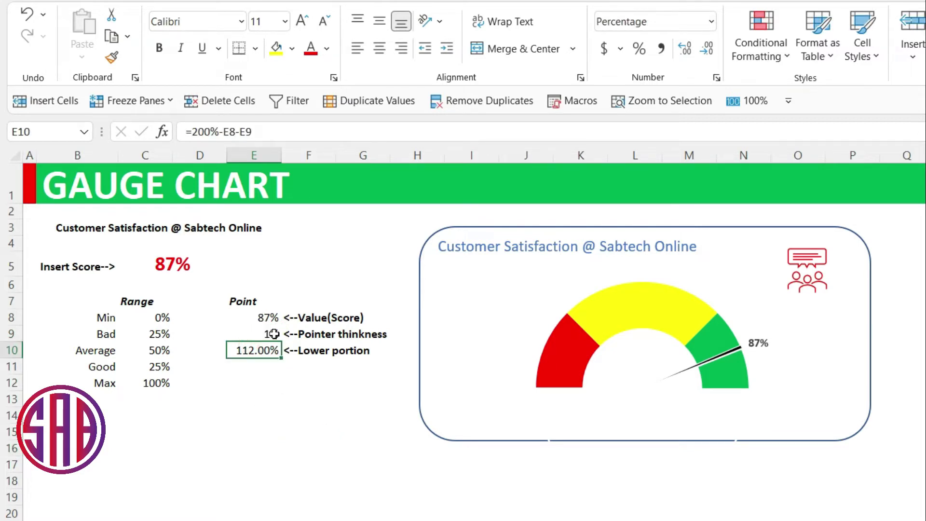
click(266, 317)
drag(263, 317, 261, 349)
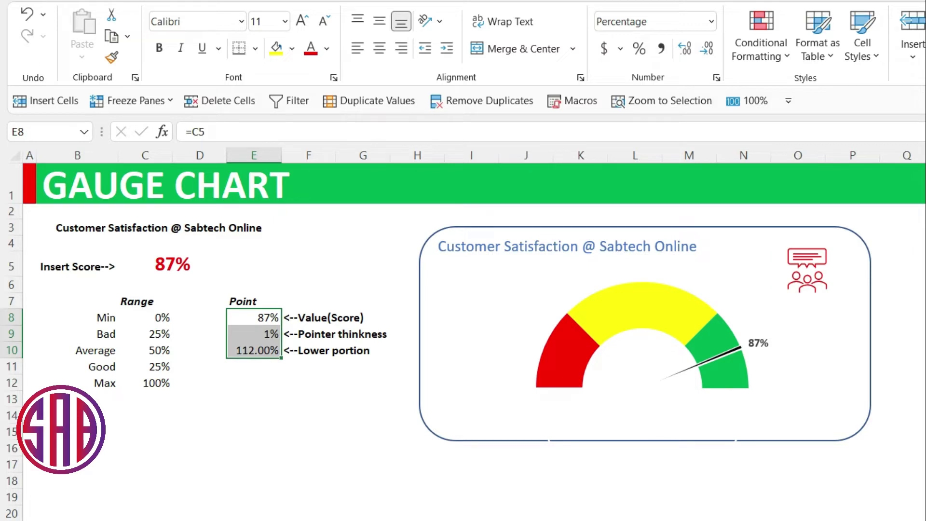
click(331, 446)
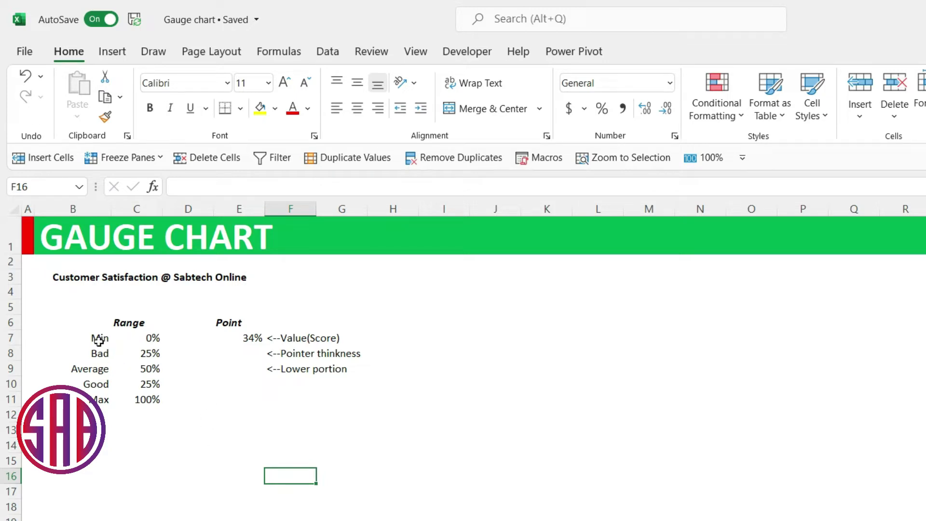
Set the pointer thickness in E8 to 1%.
drag(97, 339, 146, 396)
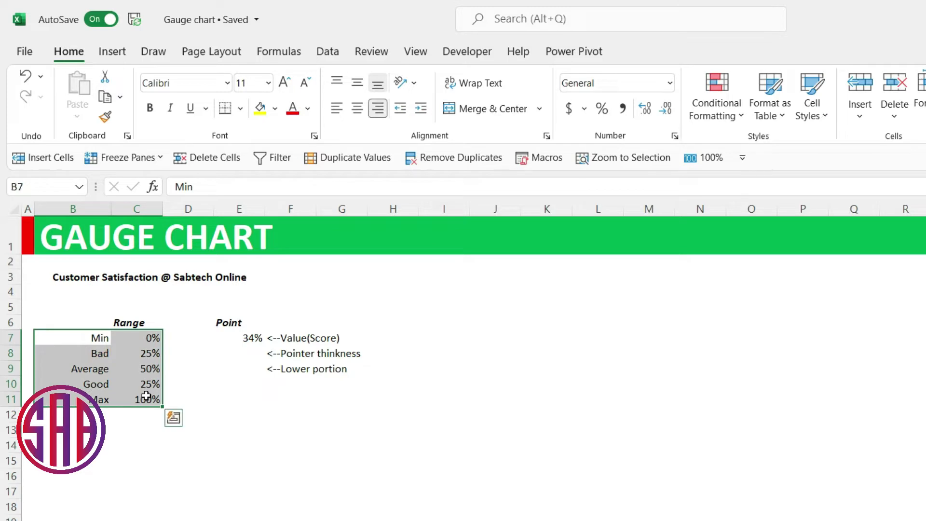
click(238, 341)
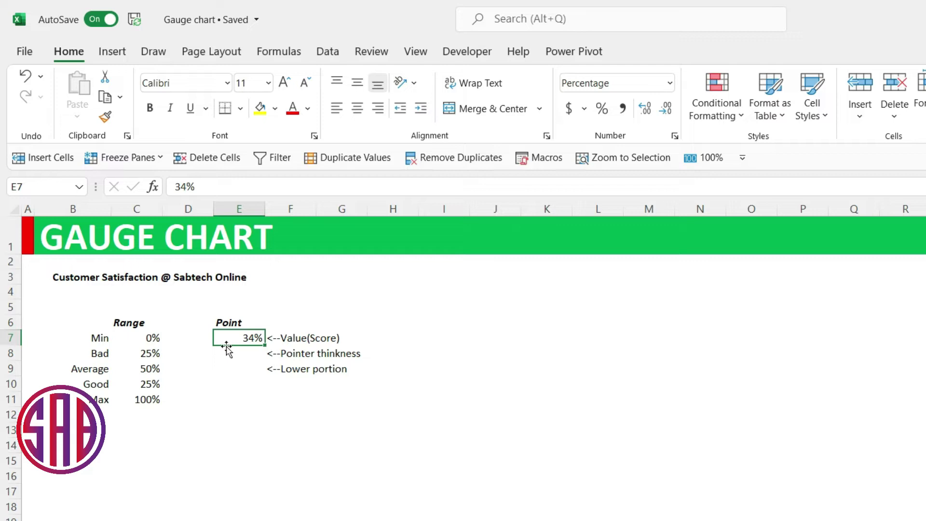
click(254, 359)
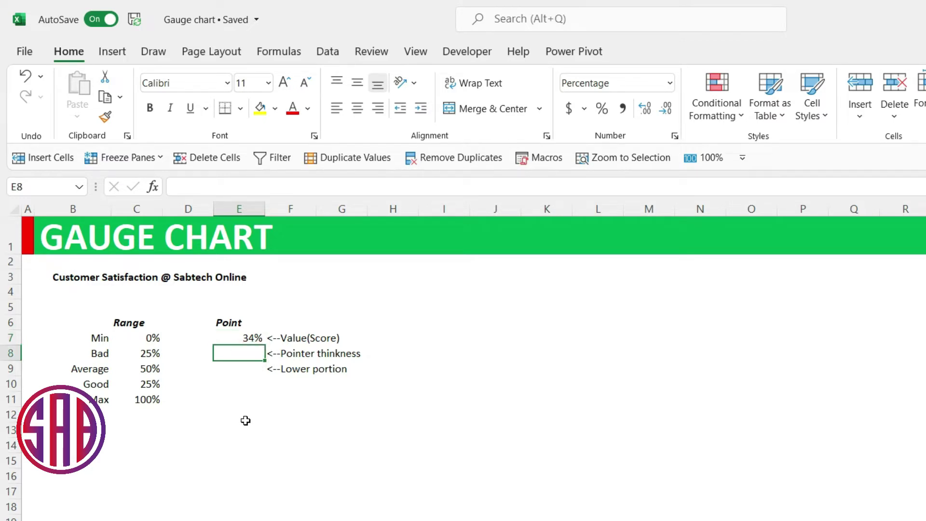
text(1)
key(Return)
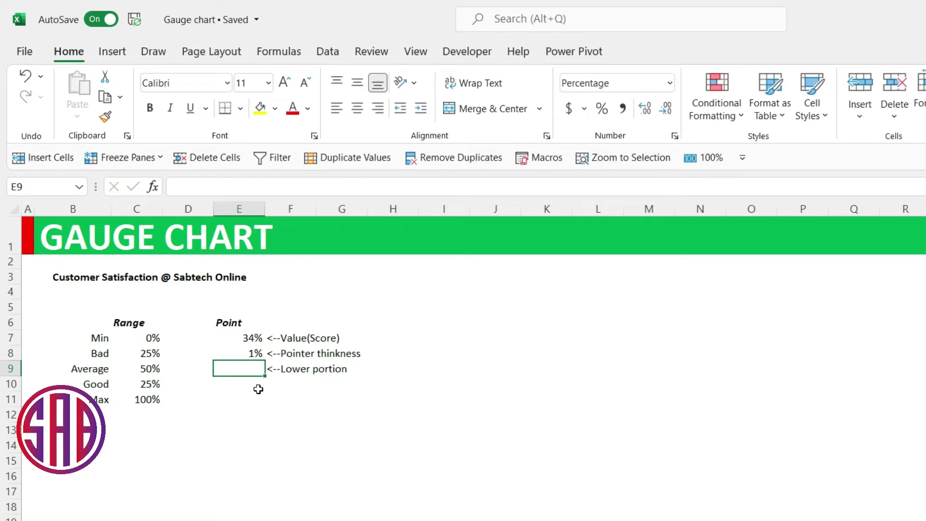
Enter the lower-portion formula =200%-E7-E8 in E9, giving 165.00%.
click(243, 370)
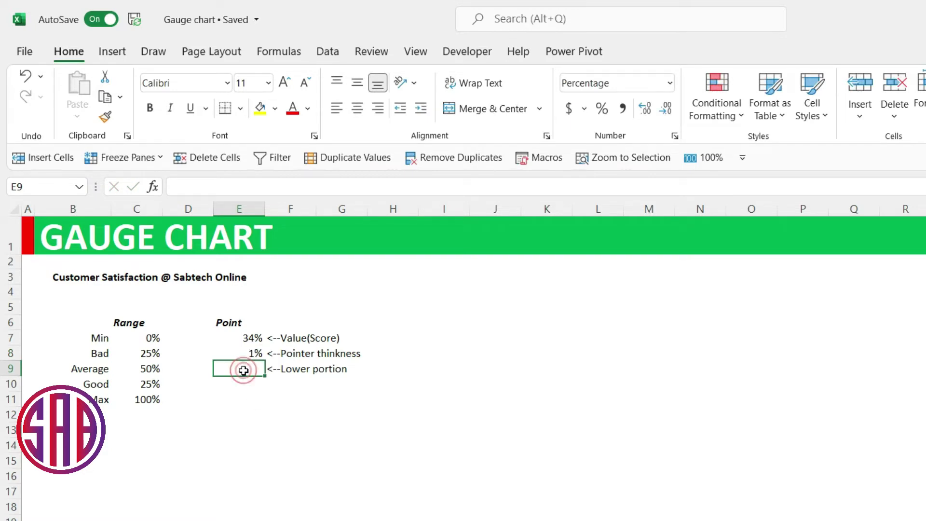
text(=200)
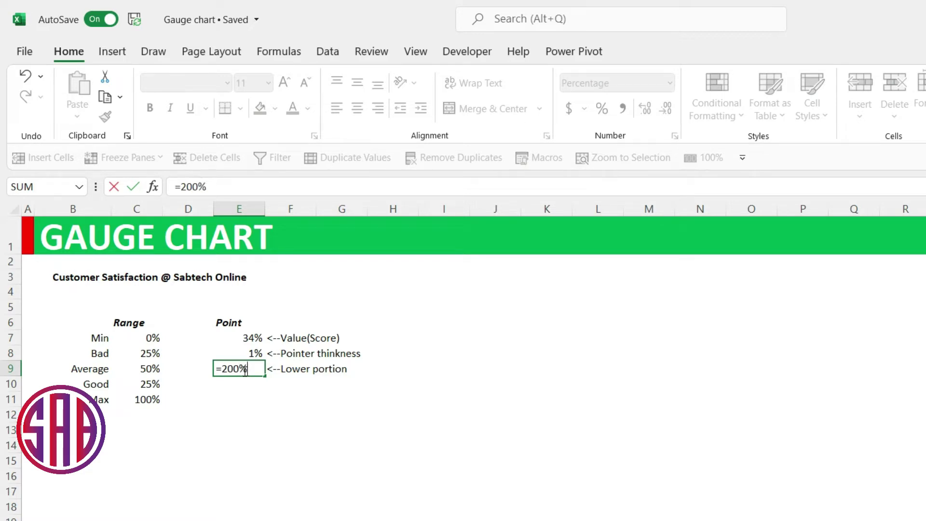
text(%=)
click(250, 339)
text(=)
click(253, 355)
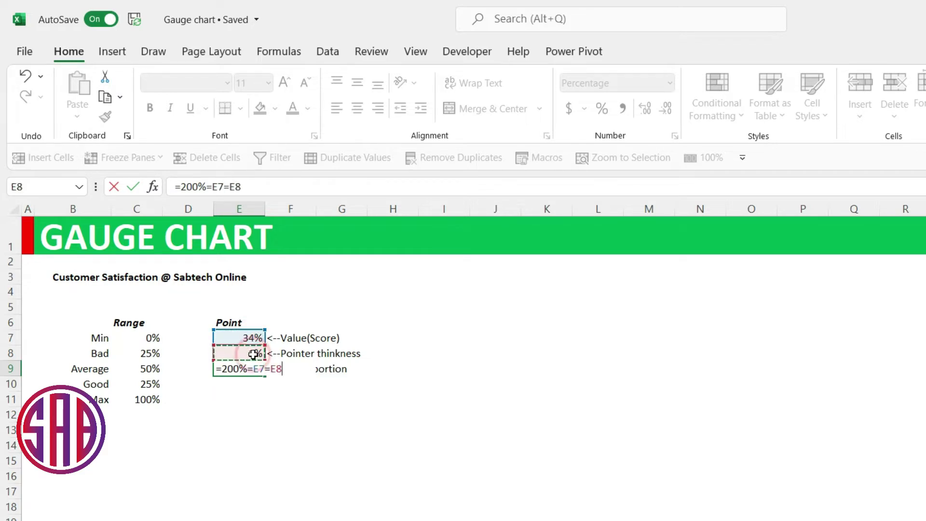
click(266, 369)
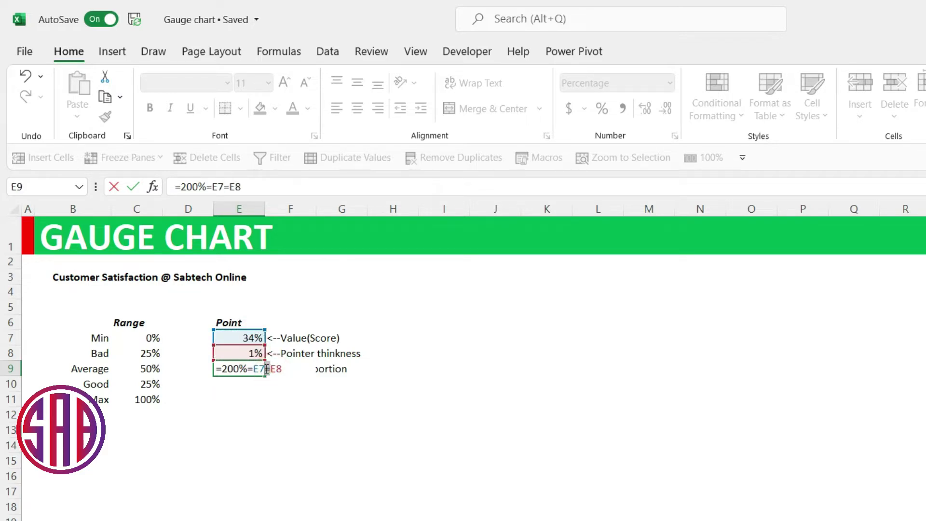
text(-)
click(249, 369)
key(BackSpace)
text(-)
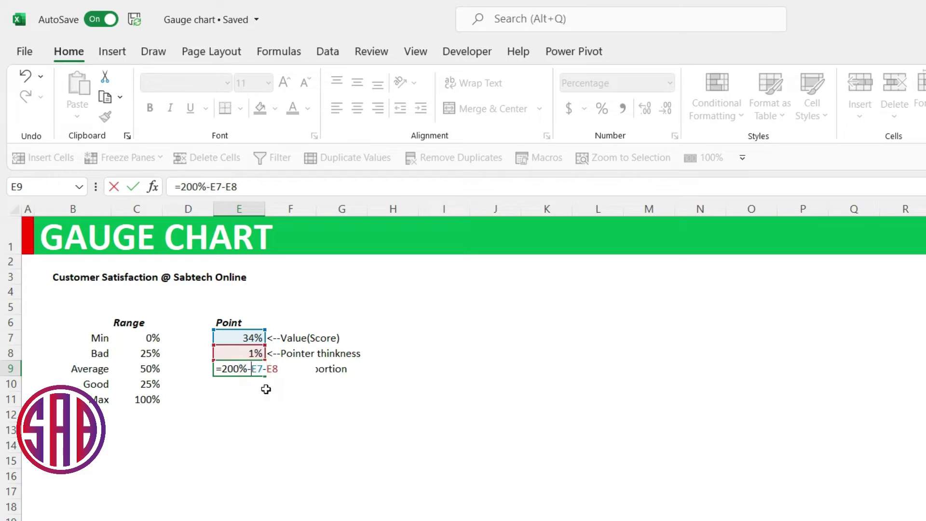
key(Return)
click(268, 444)
click(252, 369)
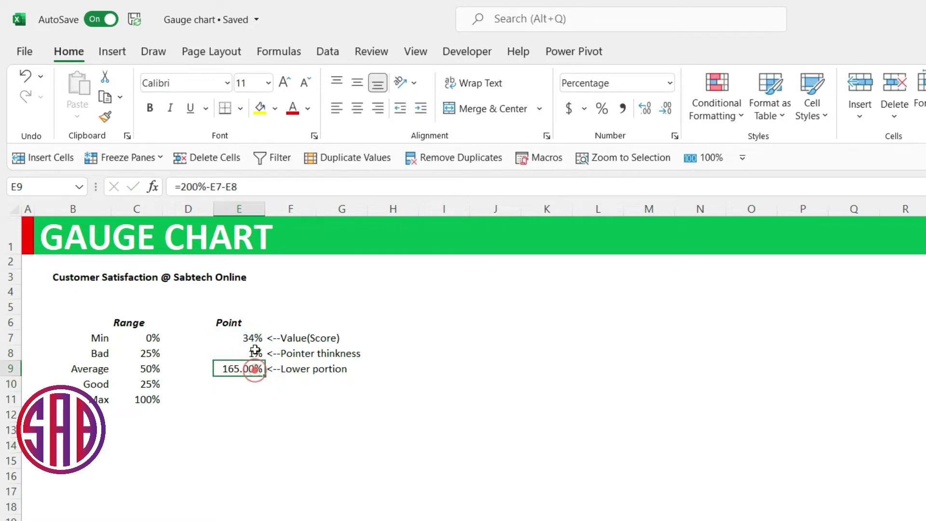
Insert a doughnut chart from the Range values C7:C11.
click(369, 442)
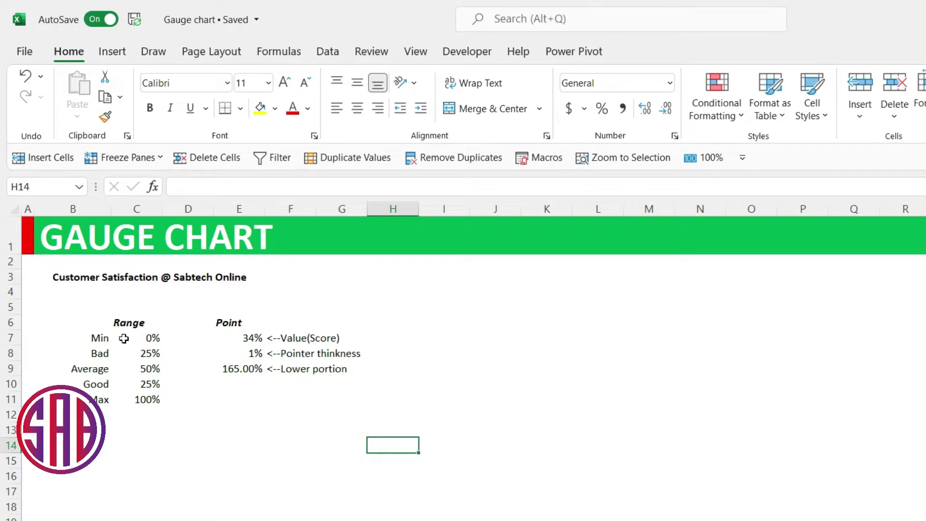
drag(124, 336, 148, 409)
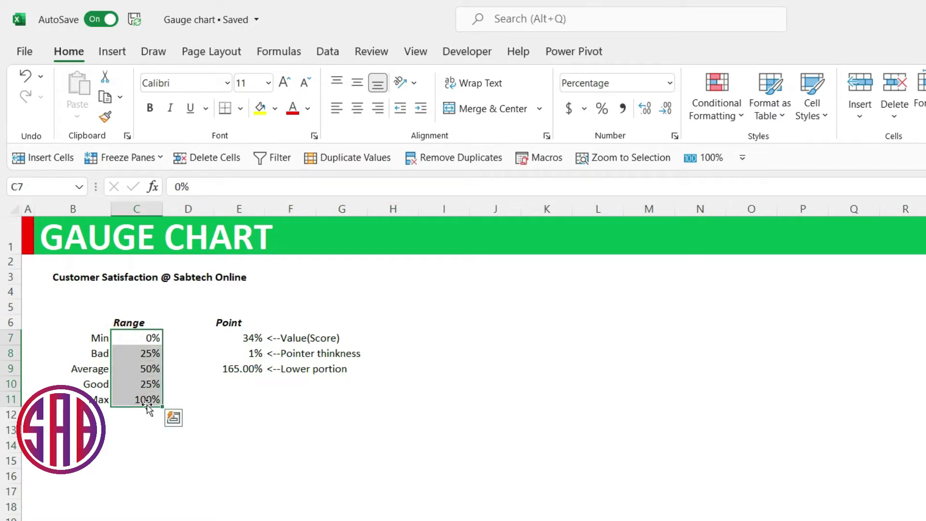
click(111, 51)
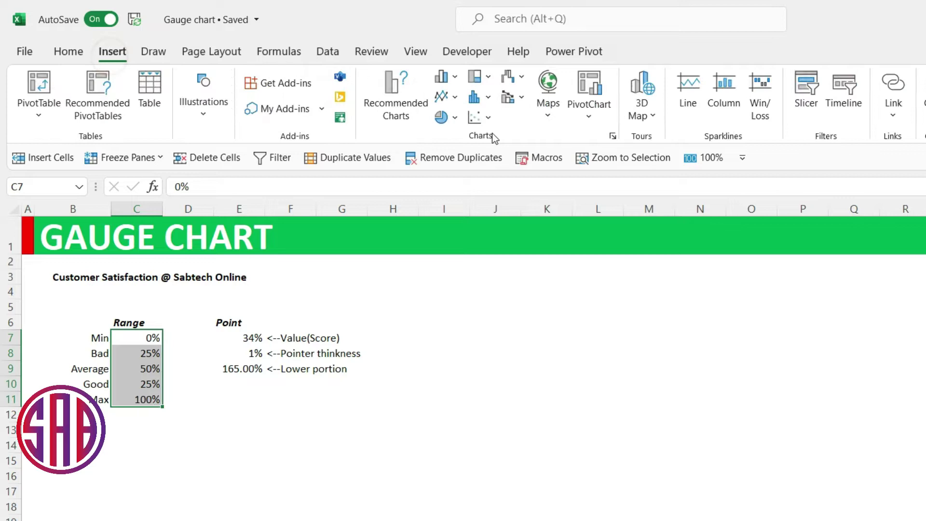
click(441, 117)
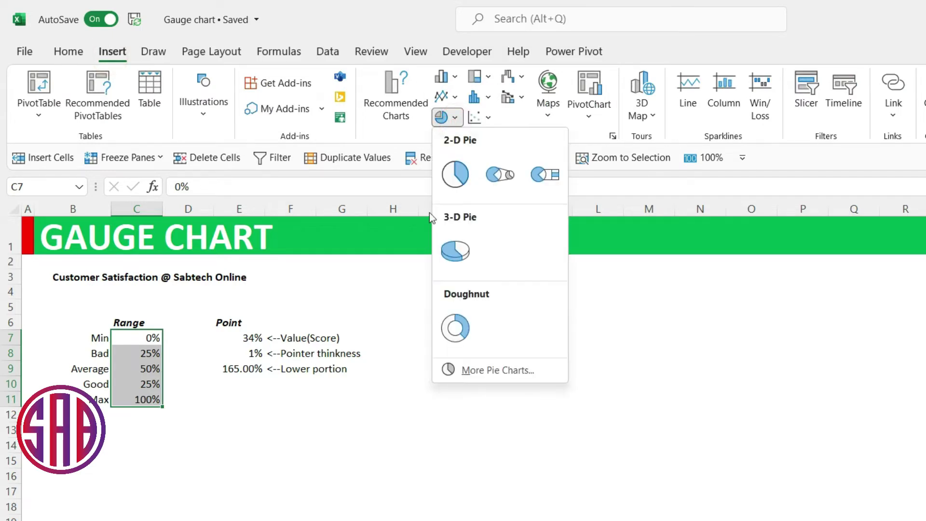
click(456, 329)
Move the doughnut chart up and left and delete its legend.
drag(506, 308, 485, 289)
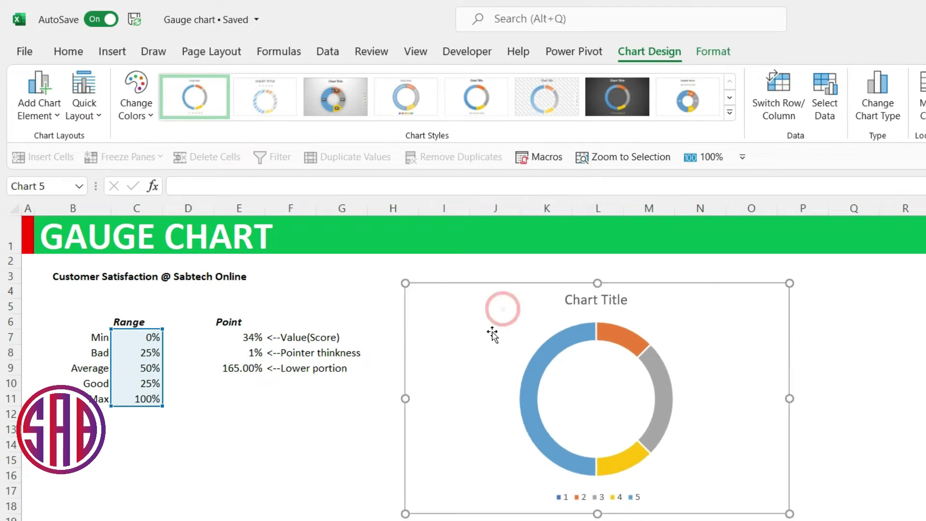
click(585, 502)
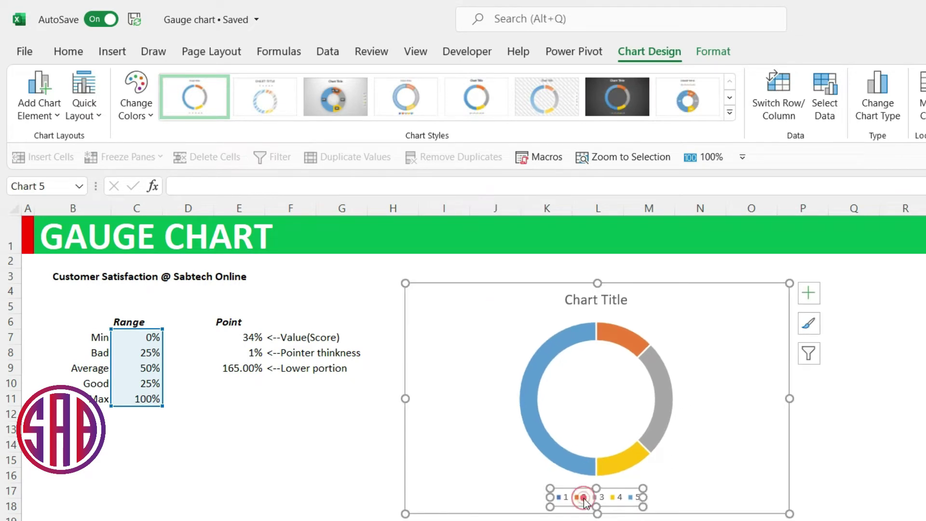
key(Delete)
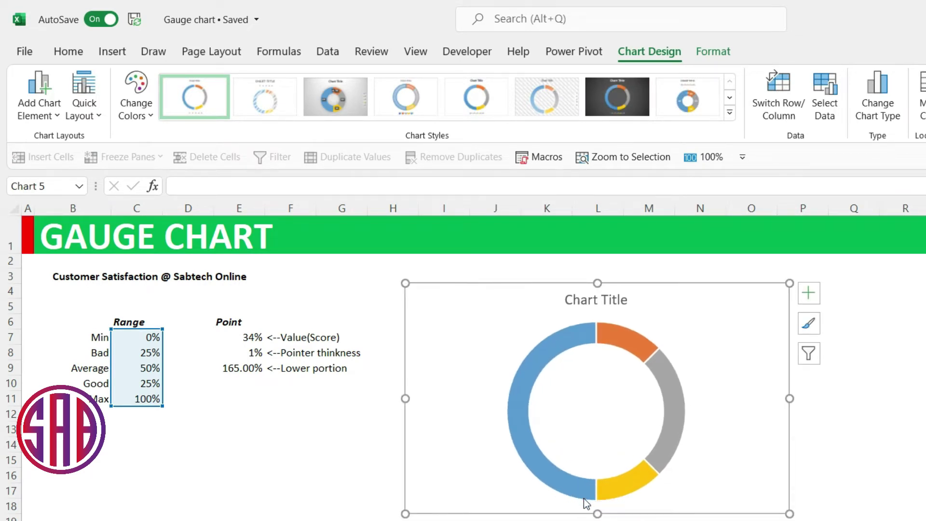
click(589, 301)
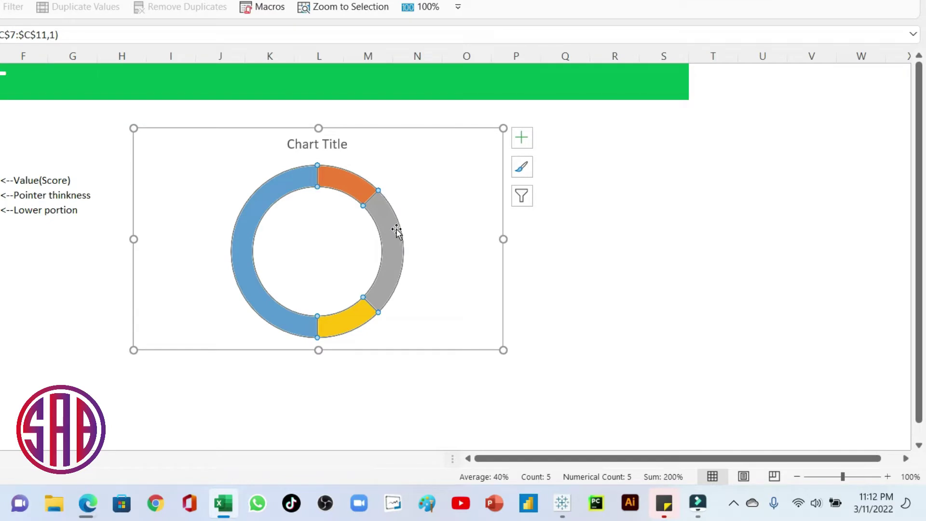
Give the doughnut series a 55% hole size and a 270° first-slice angle.
right_click(678, 391)
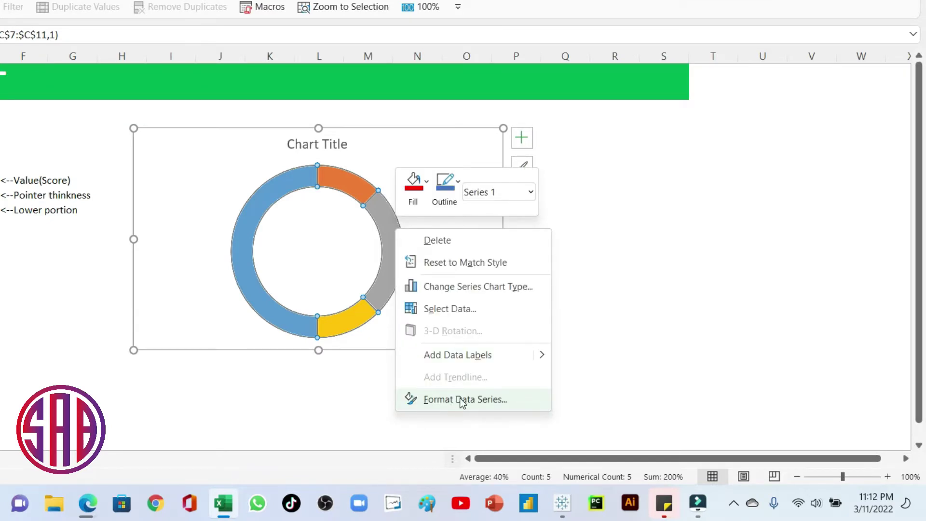
click(462, 400)
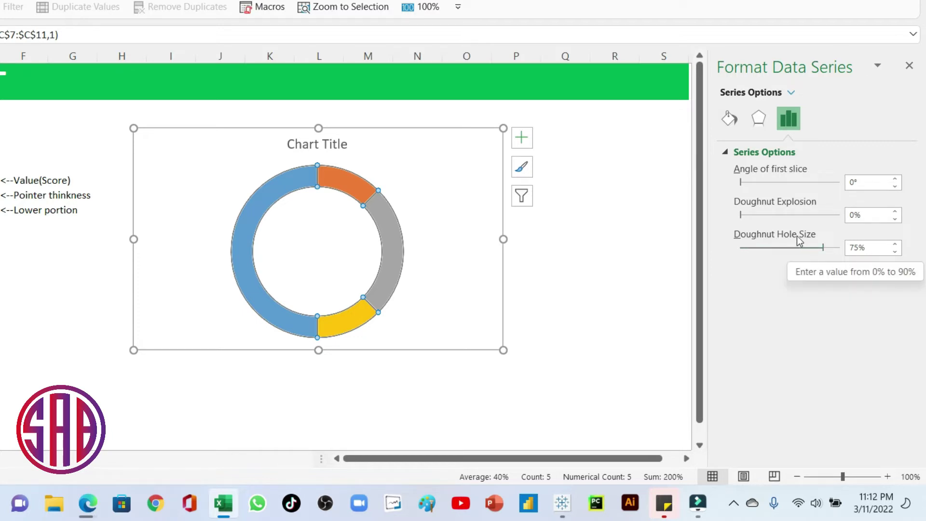
drag(866, 248, 851, 249)
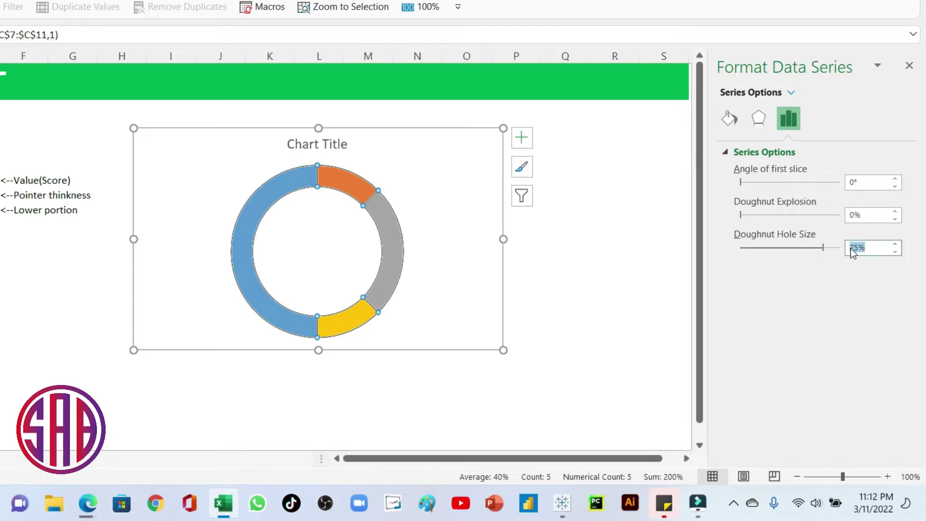
text(55)
key(Tab)
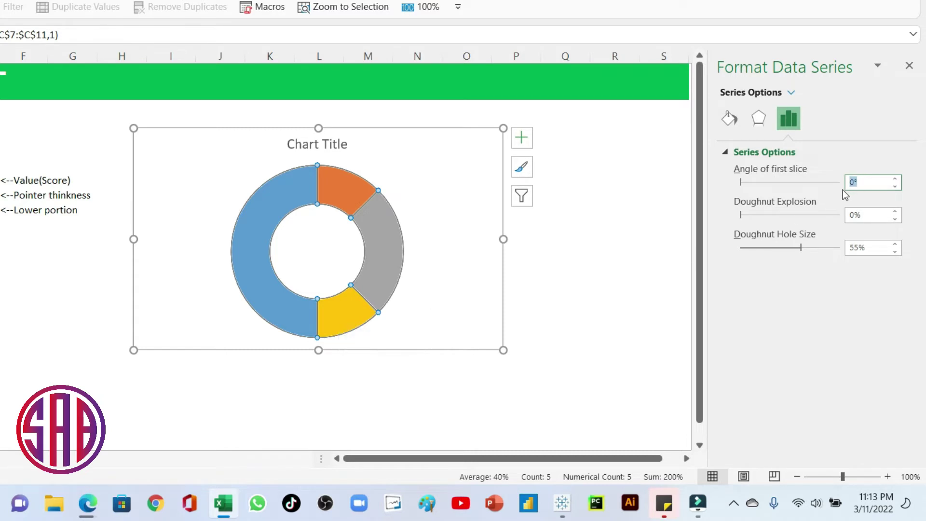
text(270)
key(Return)
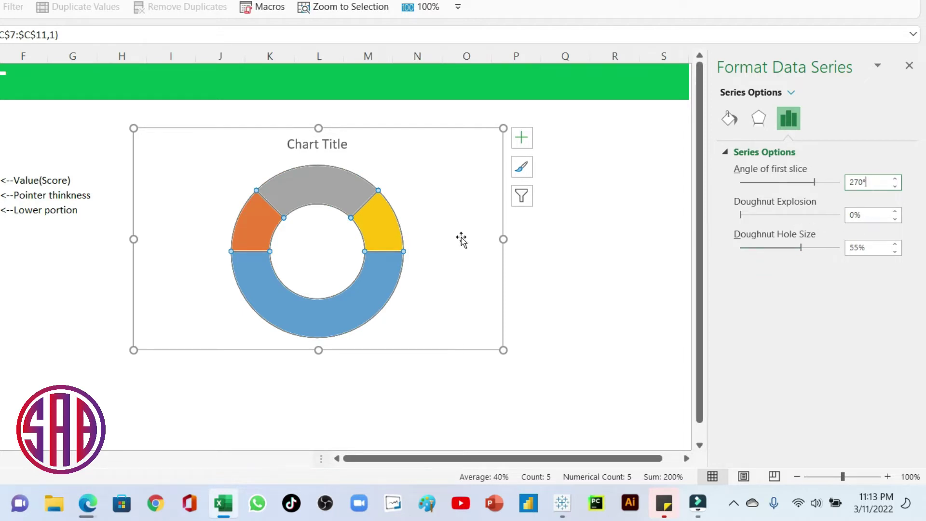
click(432, 285)
click(589, 313)
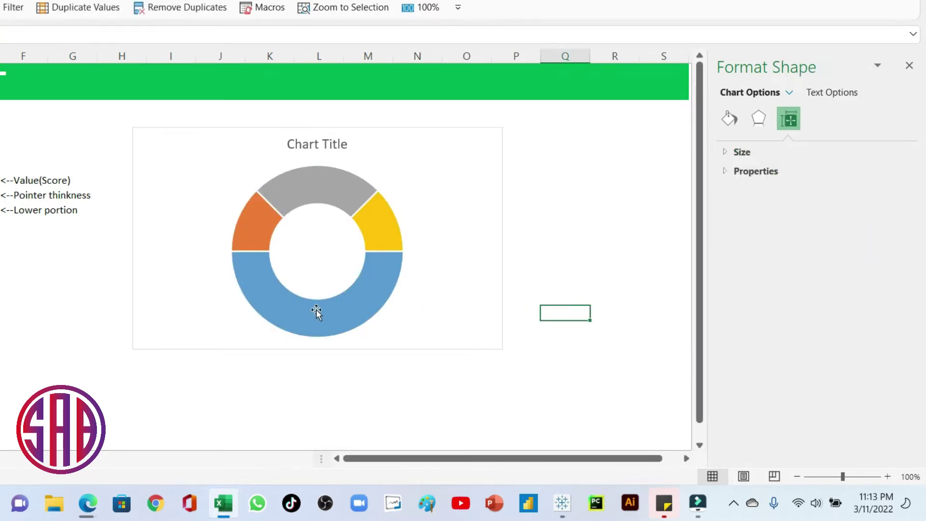
click(314, 310)
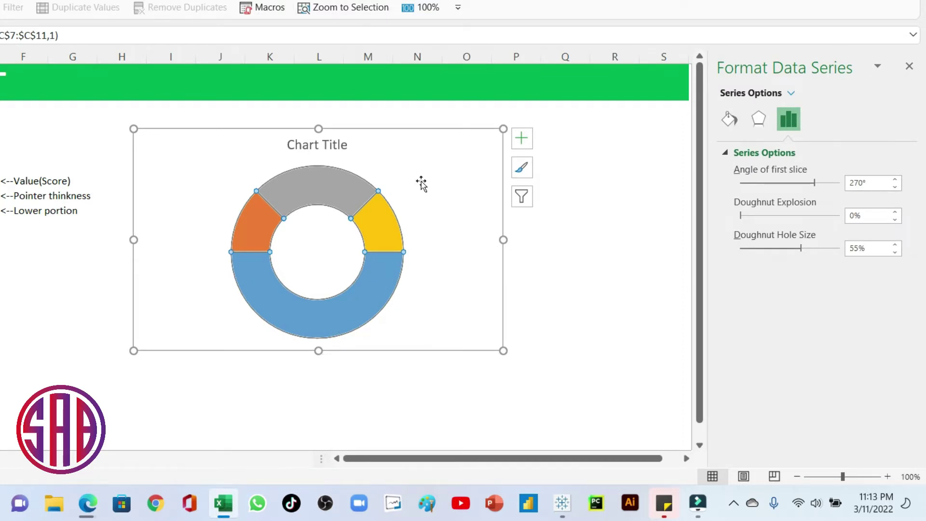
click(596, 367)
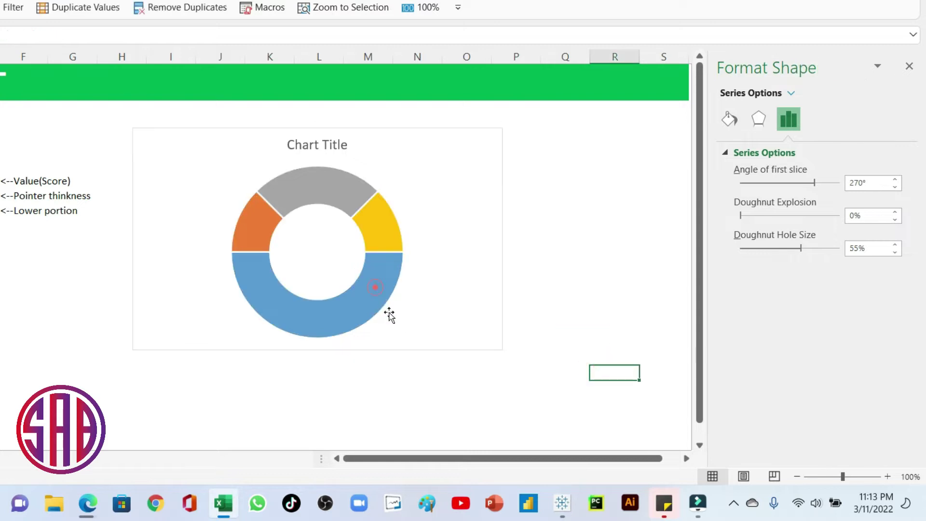
Set the doughnut series border to No line.
click(389, 316)
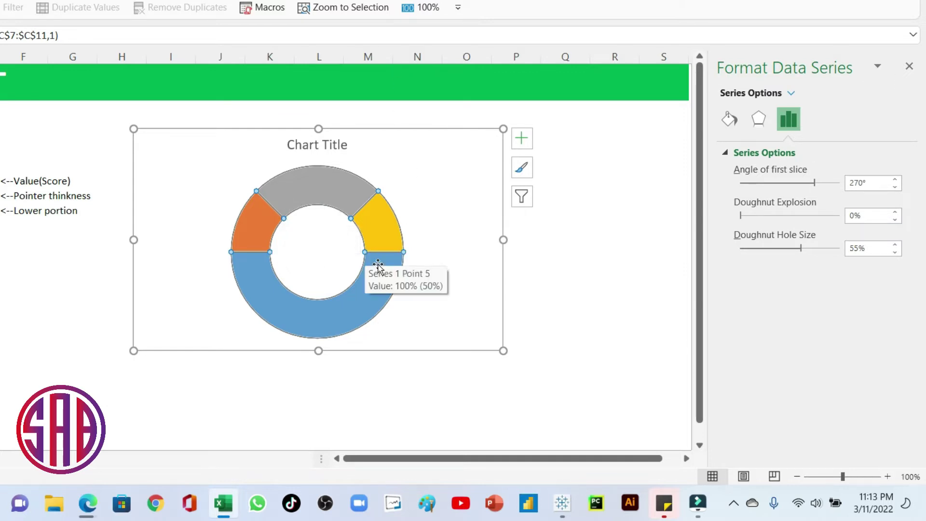
click(730, 120)
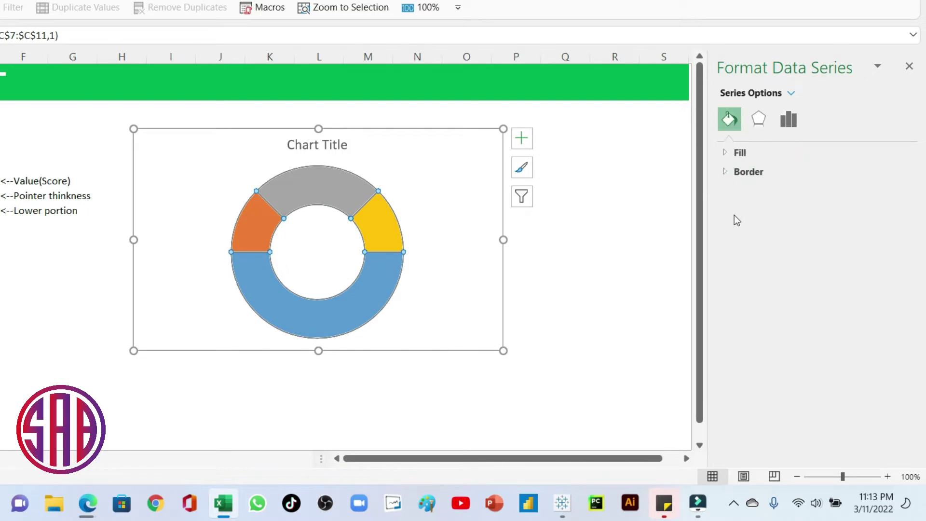
click(724, 174)
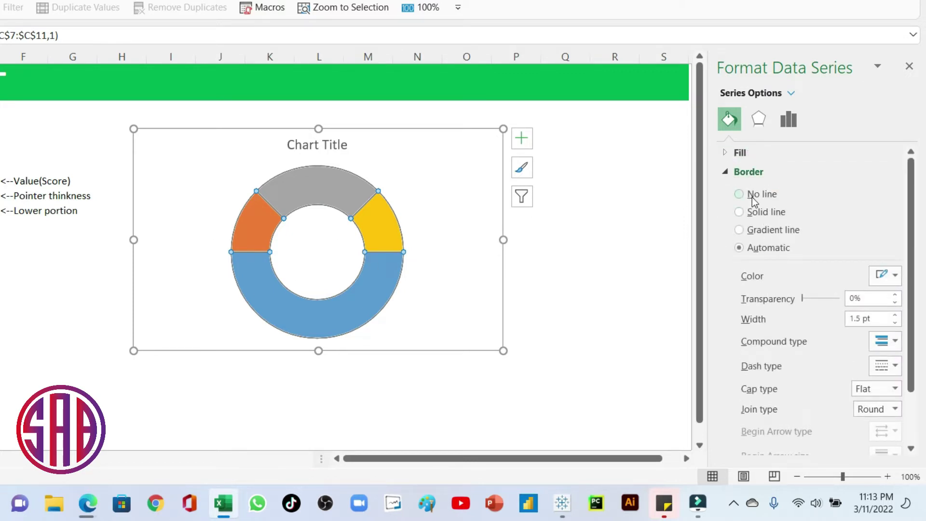
click(751, 195)
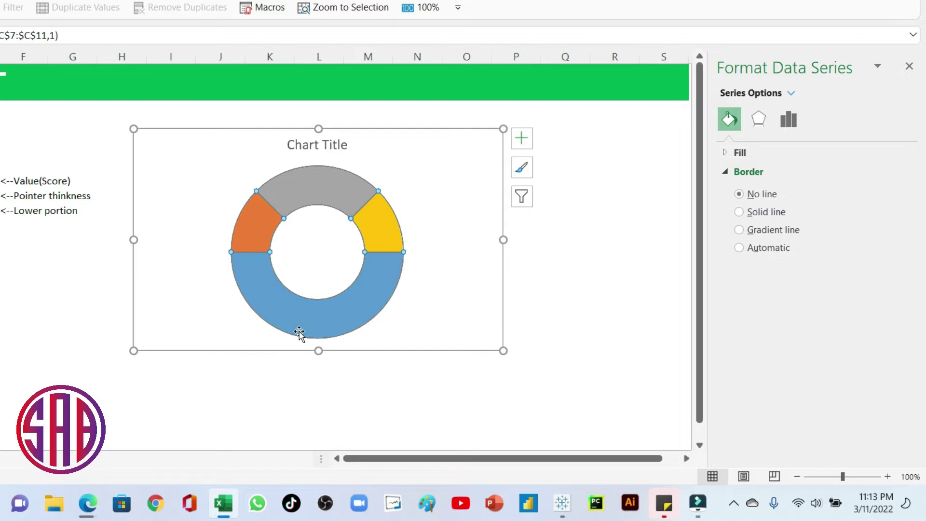
mouse_move(379, 222)
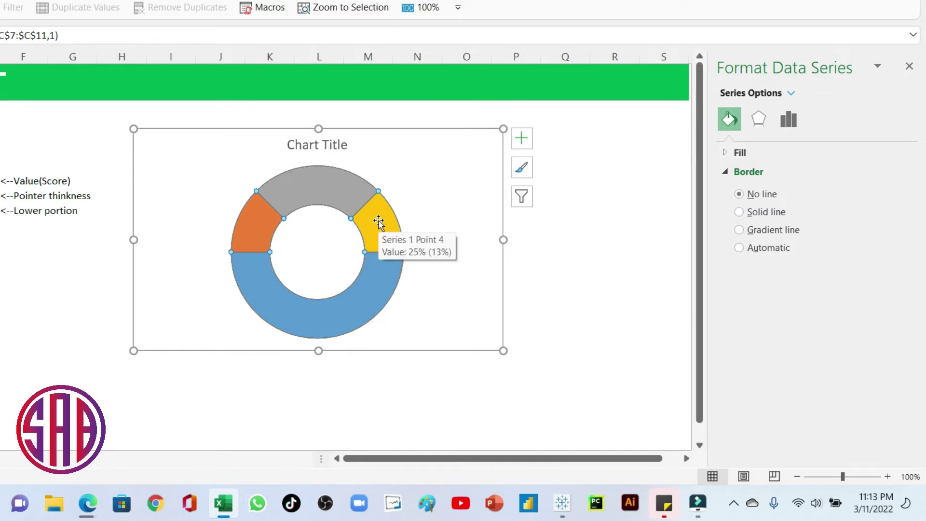
Give the large blue bottom slice No fill, leaving a half-ring gauge.
click(374, 296)
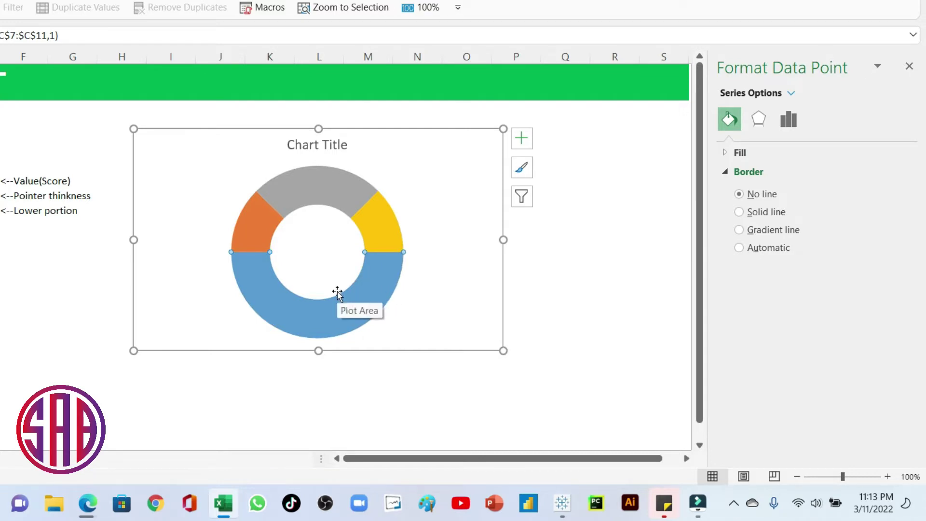
click(725, 153)
click(739, 175)
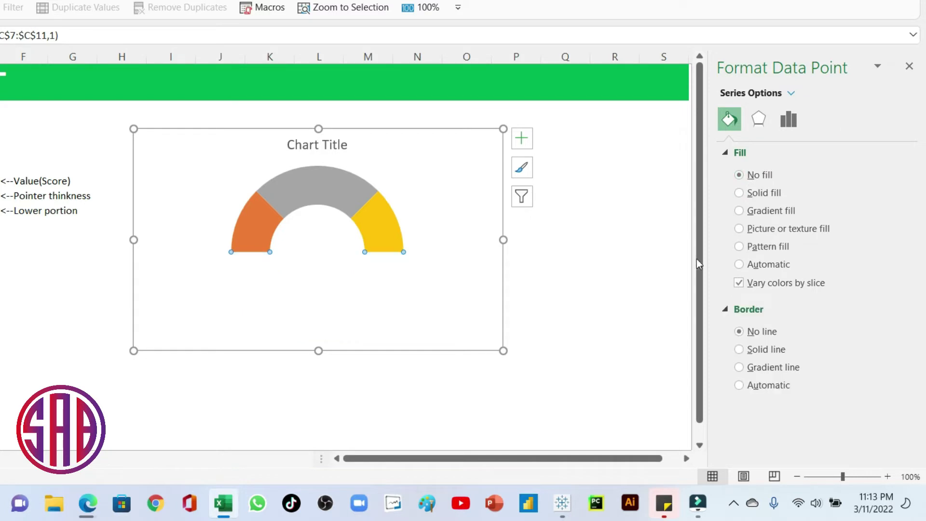
click(606, 320)
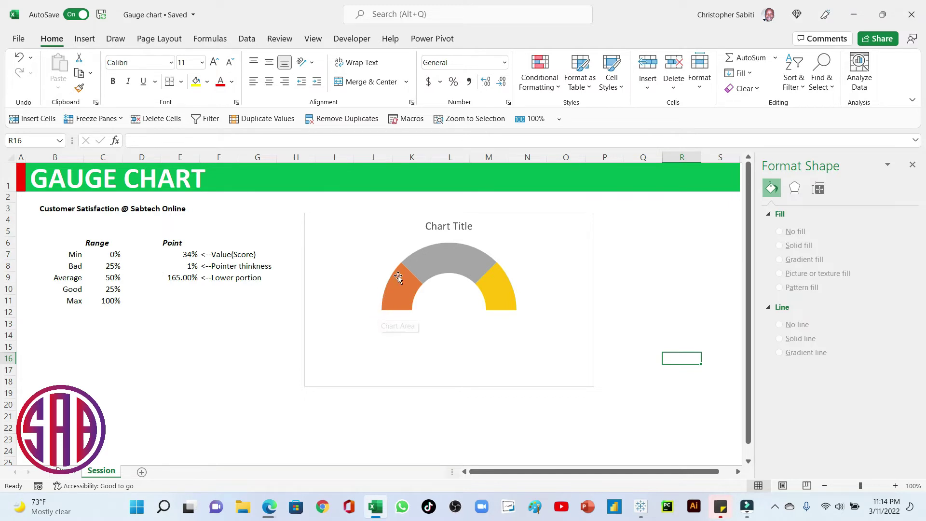
Review the Bad, Average and Good range values in C8, C9 and C10.
mouse_move(400, 261)
click(113, 266)
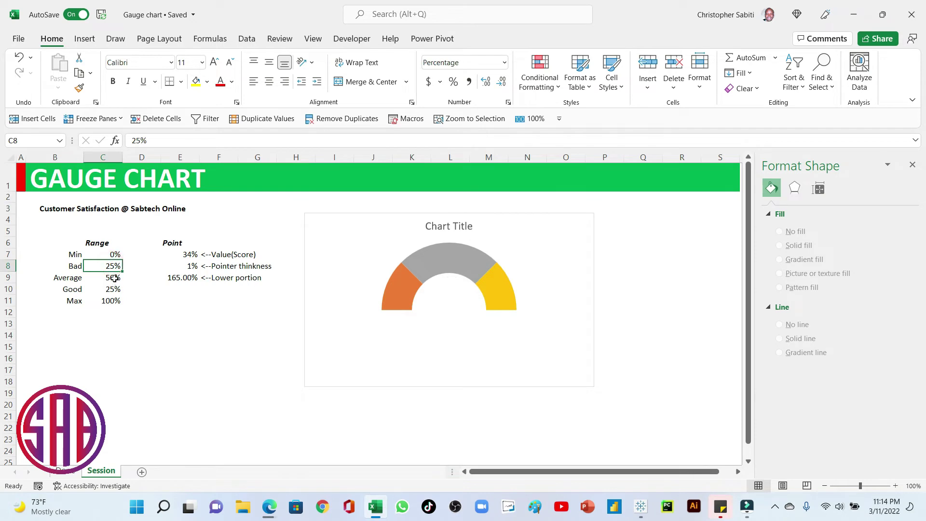
click(114, 278)
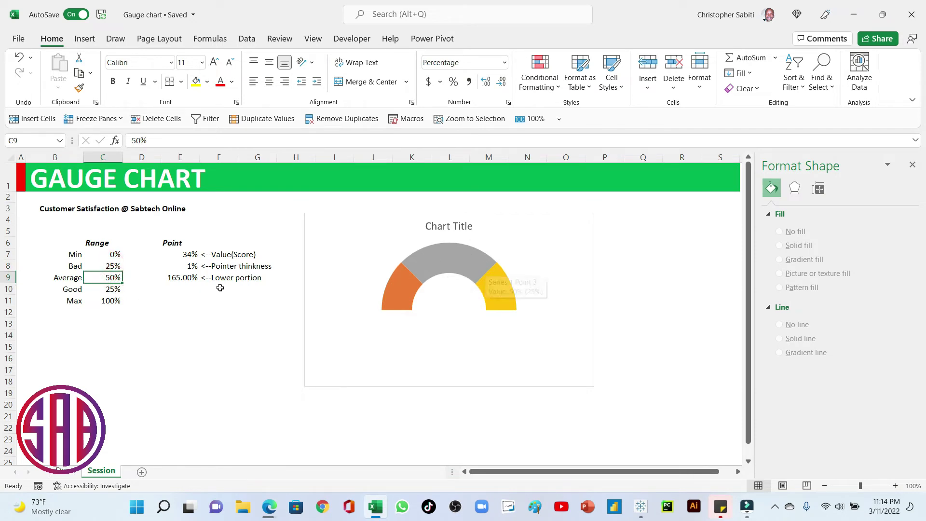
click(115, 289)
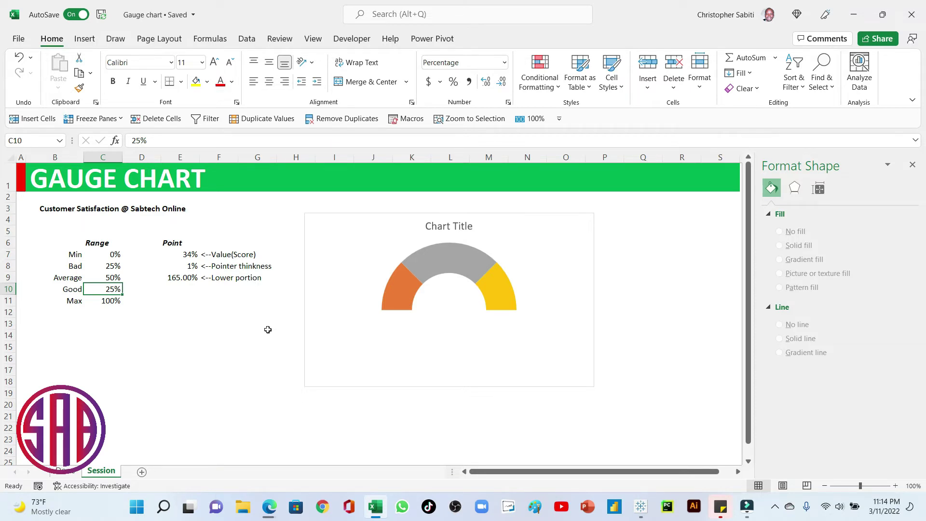
Recolor the orange Bad segment of the gauge red.
click(403, 298)
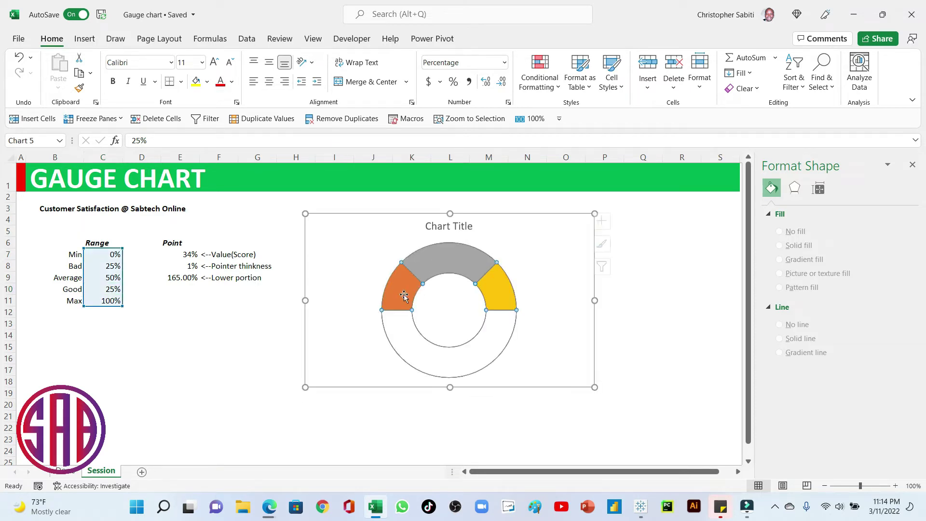
click(404, 298)
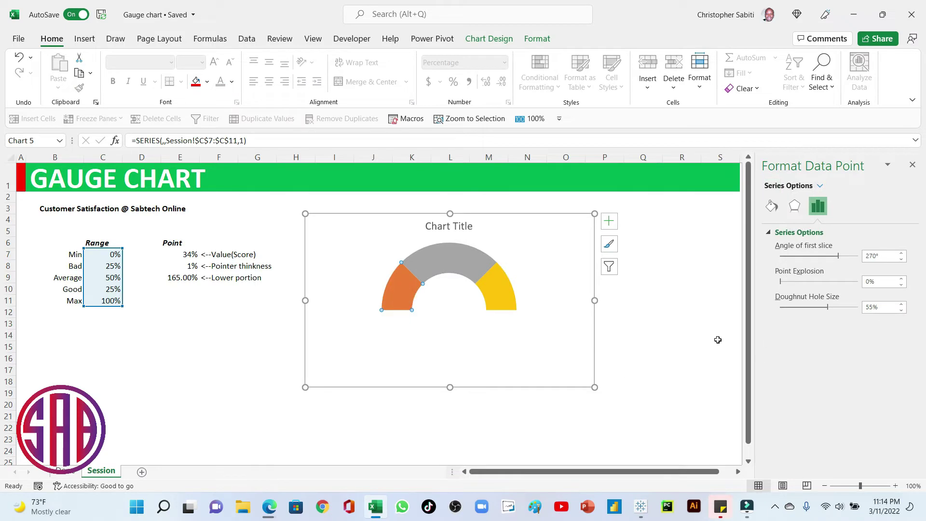
click(258, 314)
click(399, 288)
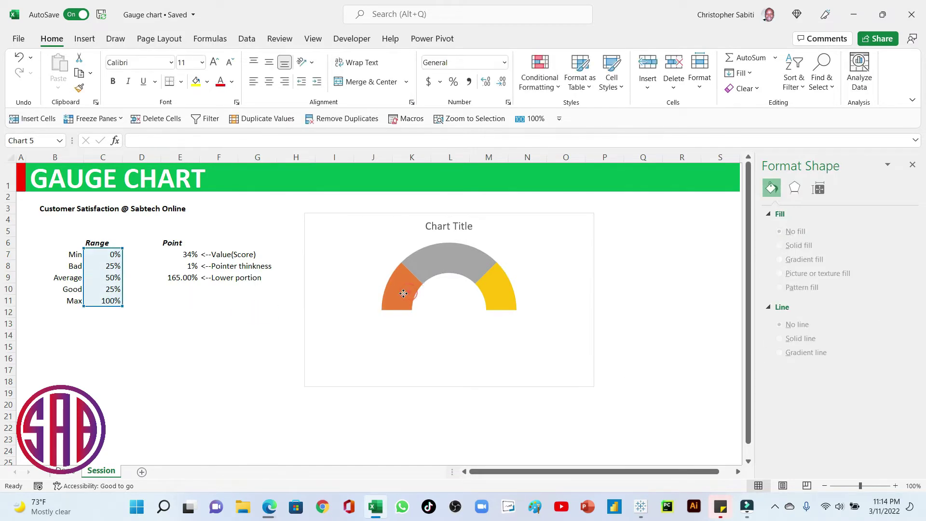
click(399, 289)
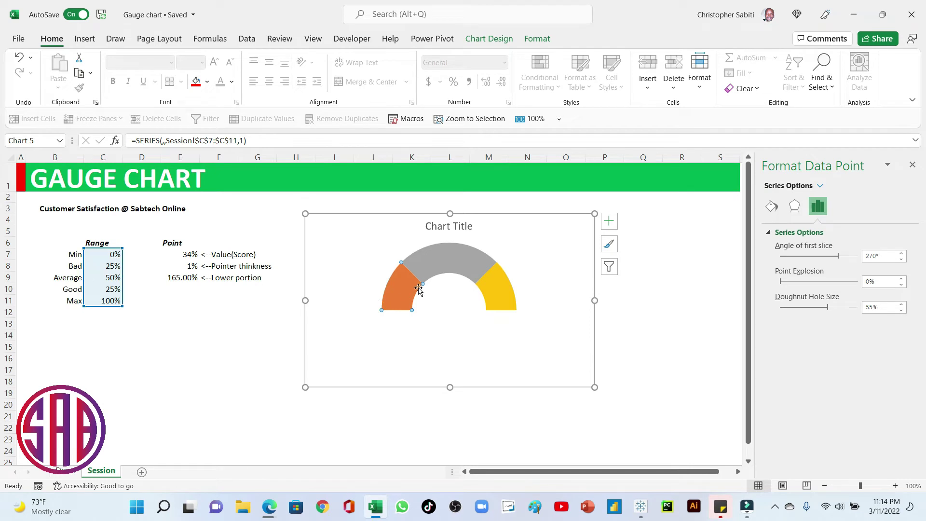
right_click(397, 296)
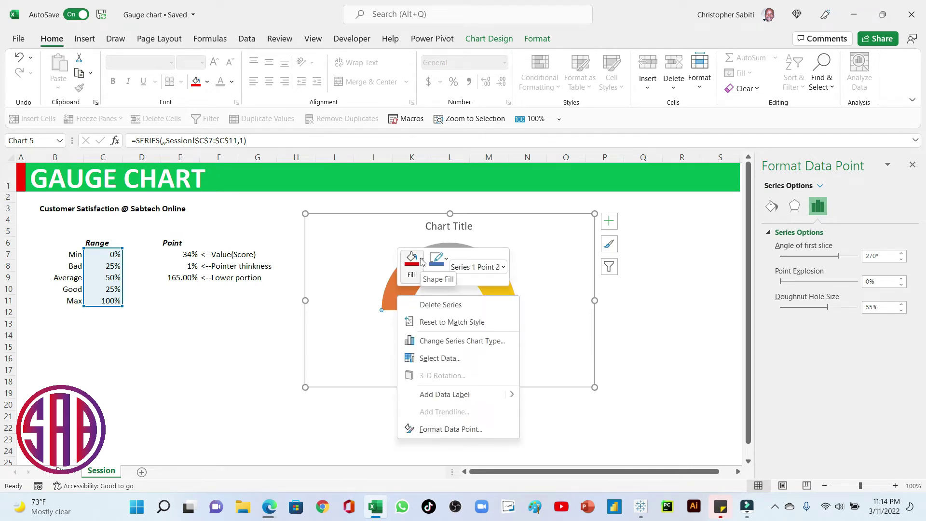
click(417, 264)
click(413, 149)
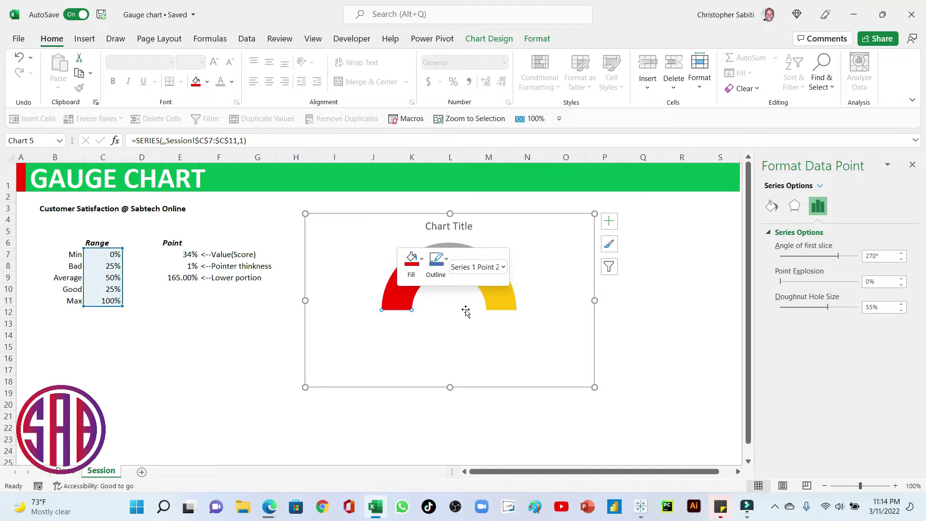
click(411, 244)
Recolor the grey segment yellow and the gold segment green.
click(439, 264)
click(440, 264)
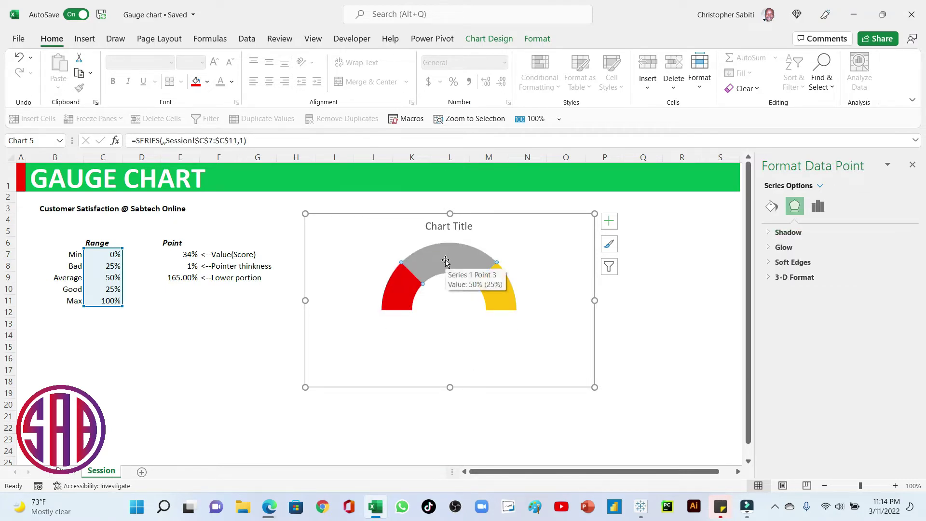
click(772, 206)
click(780, 232)
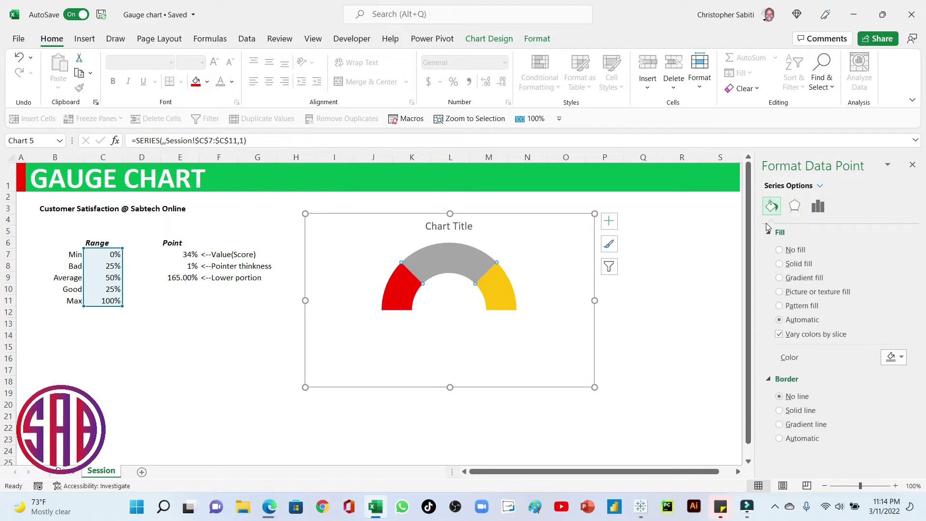
click(892, 359)
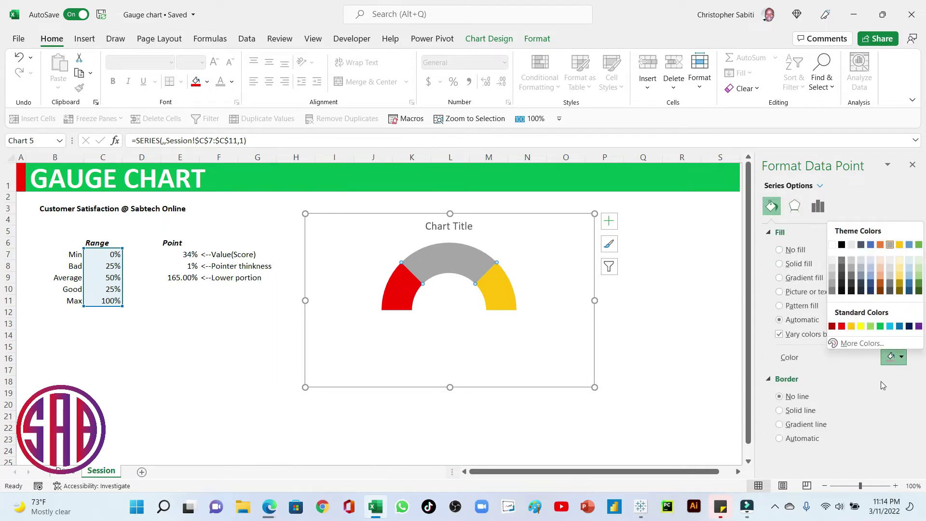
click(861, 326)
click(496, 295)
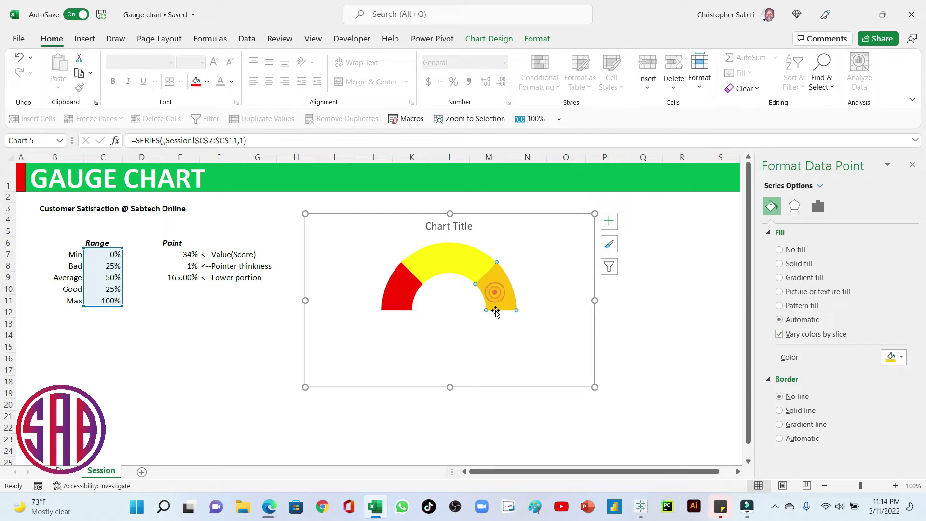
click(892, 358)
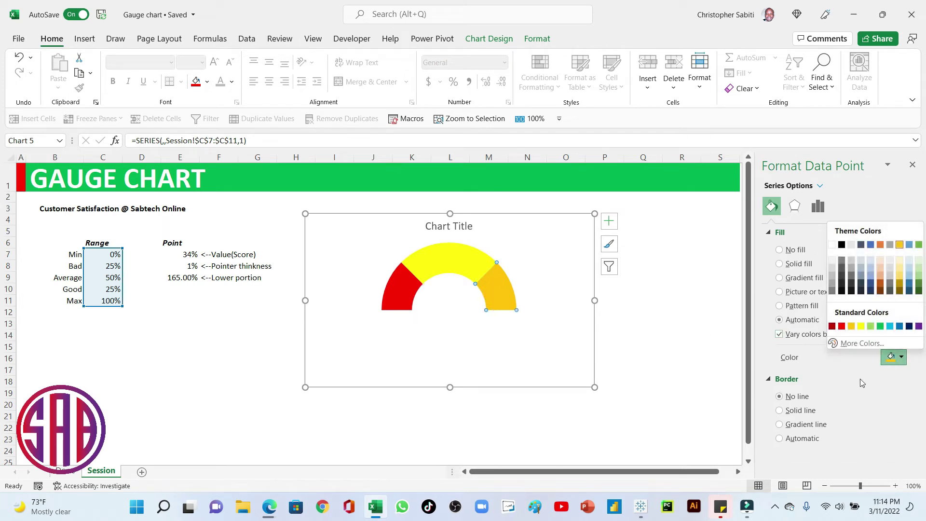
click(880, 327)
click(641, 333)
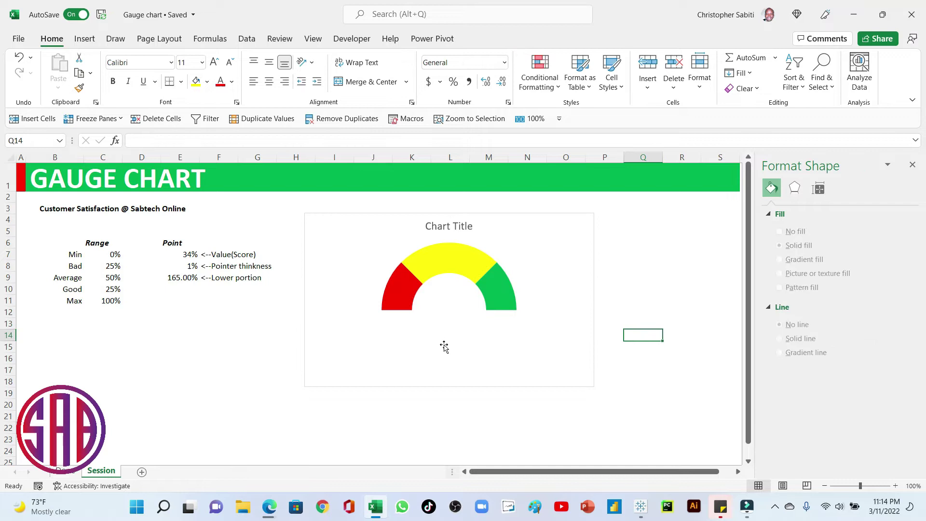
Enlarge the chart's plot area down and to the right so the gauge grows.
click(467, 269)
click(521, 353)
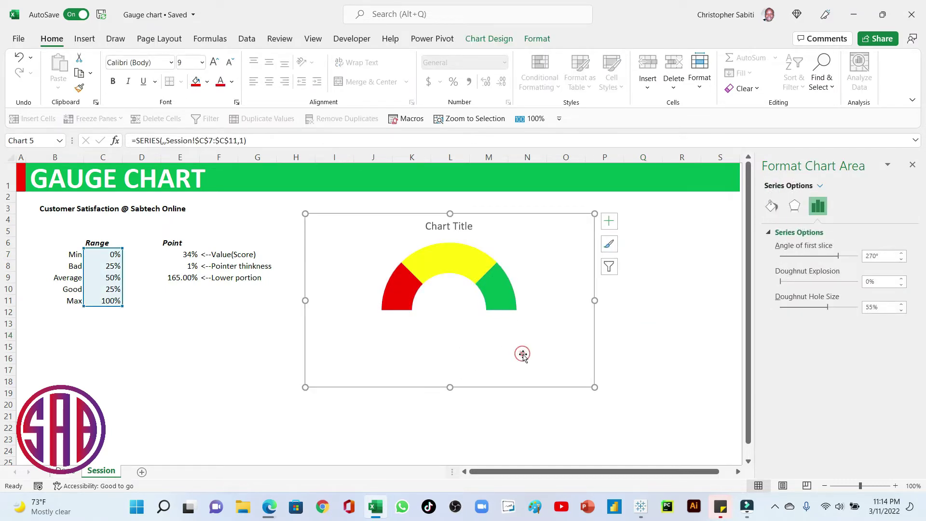
click(516, 244)
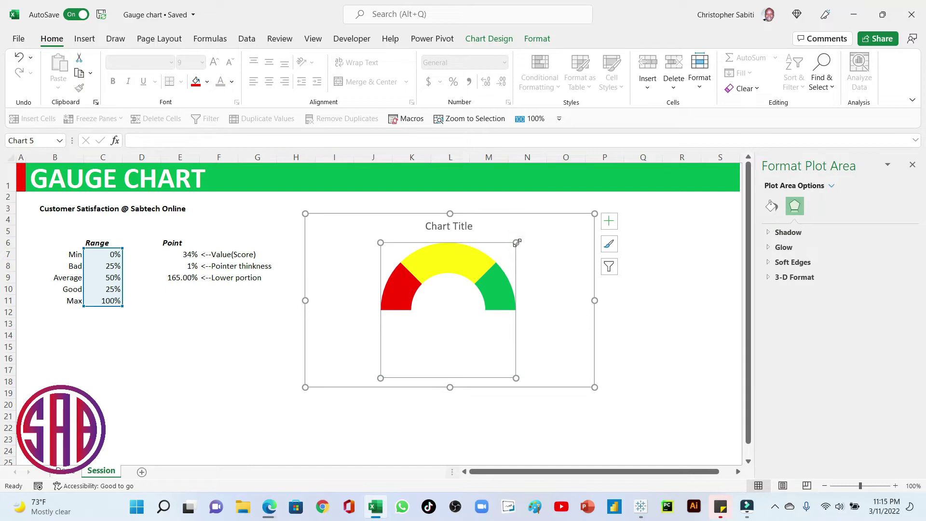
drag(516, 378, 527, 383)
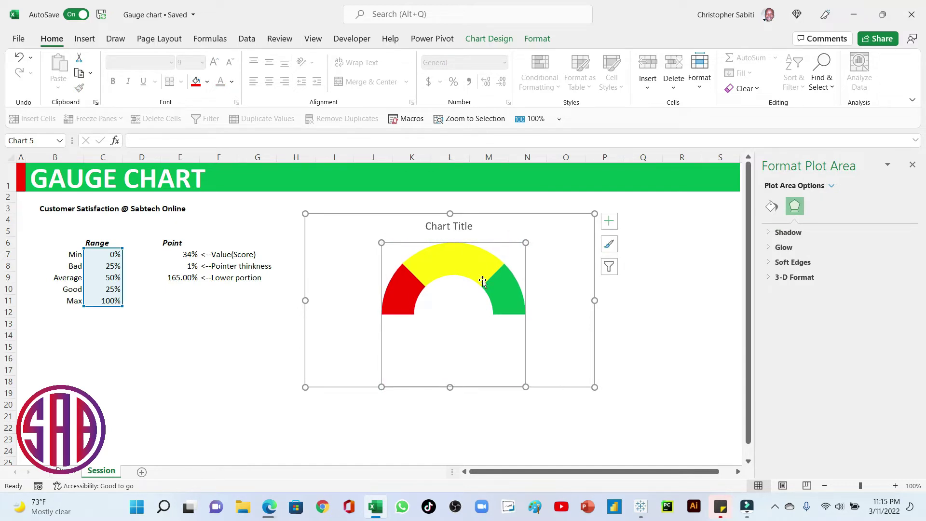
click(550, 232)
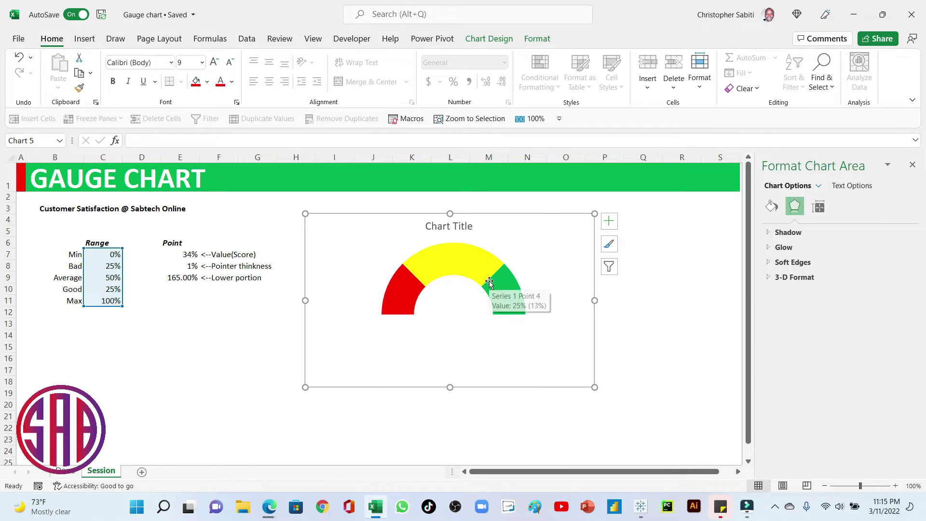
click(444, 293)
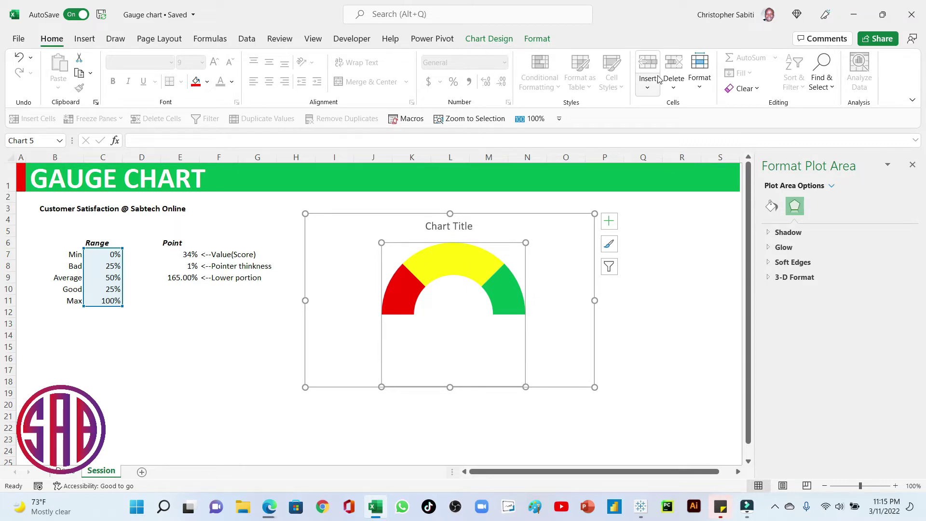
Add a Point series named from E6 with values E7:E9 as an outer ring.
click(541, 42)
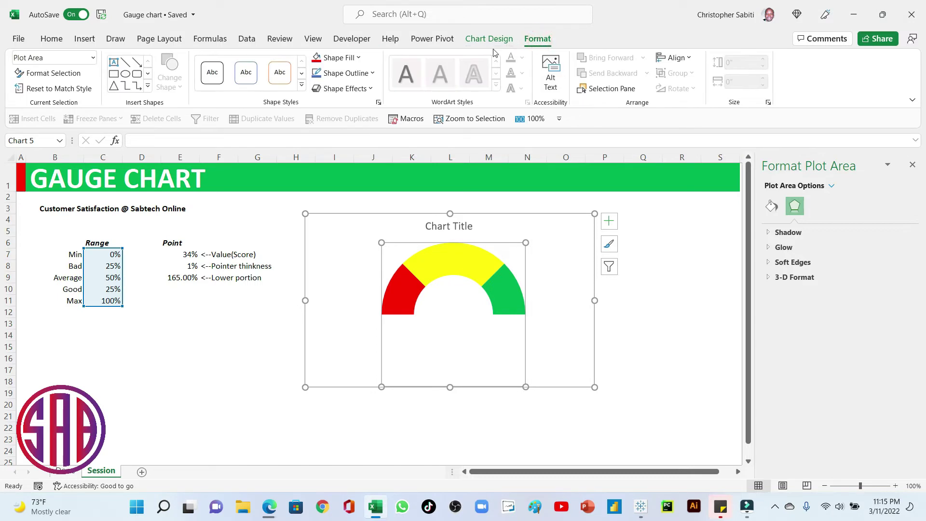
click(486, 43)
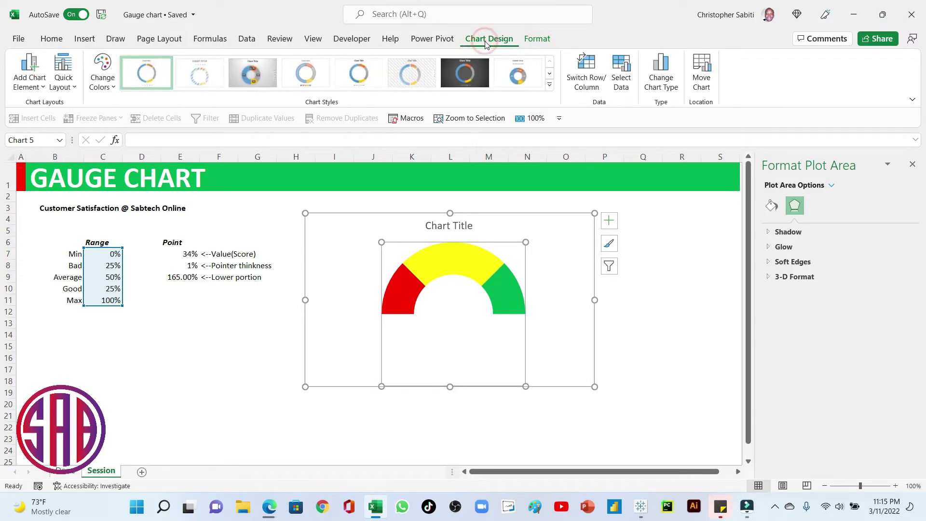
click(621, 81)
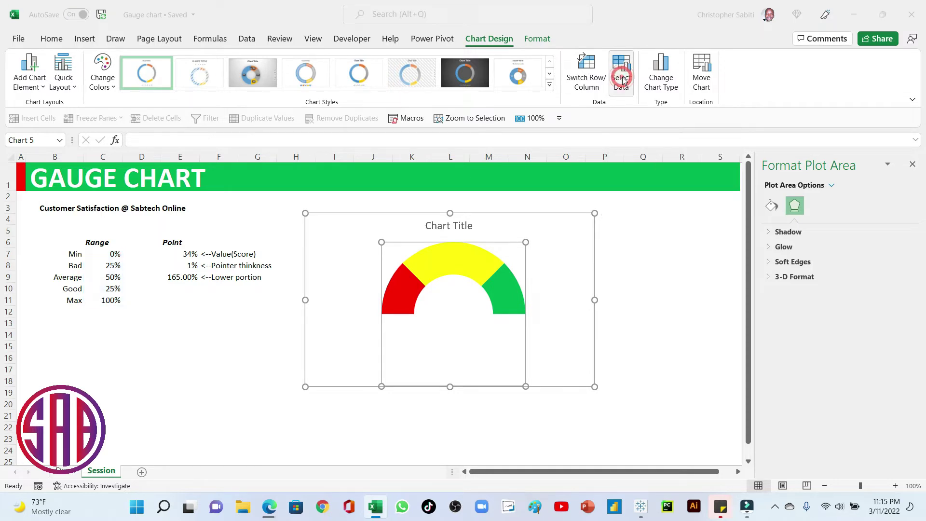
drag(585, 230, 440, 132)
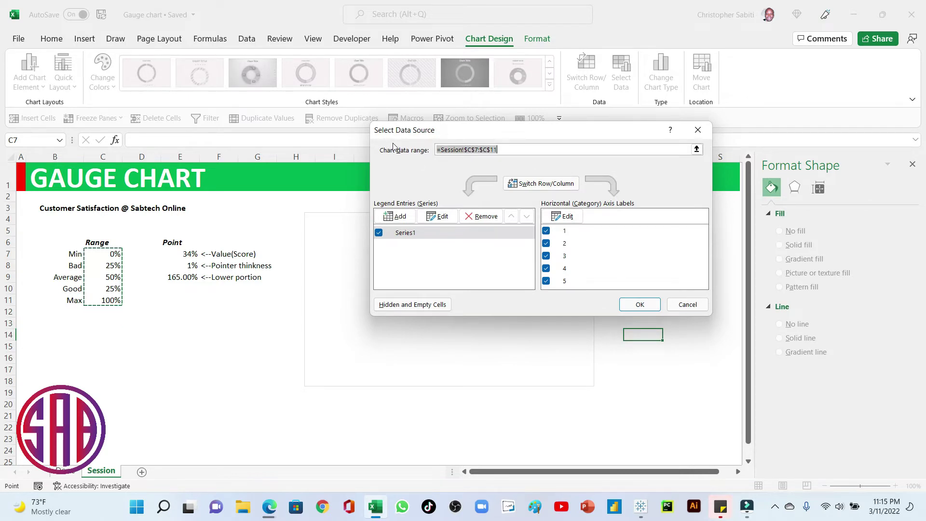
click(403, 217)
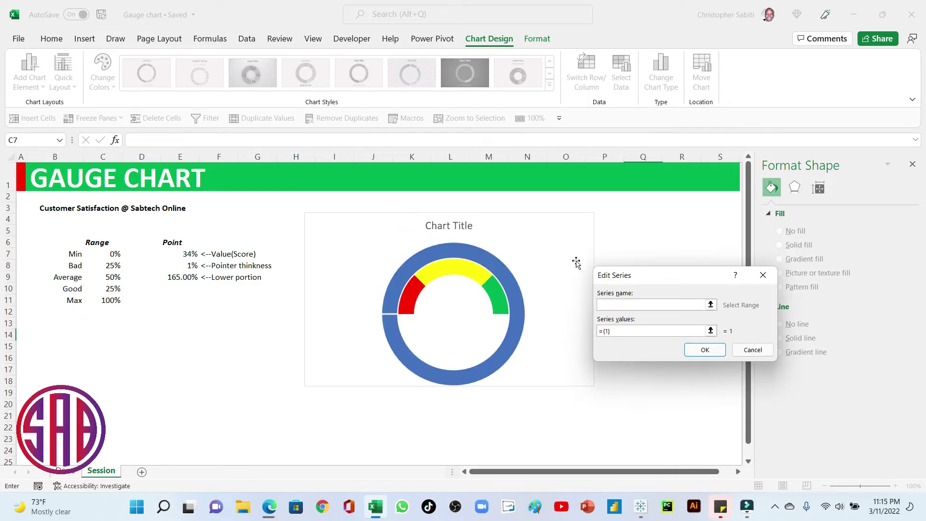
drag(639, 277, 508, 144)
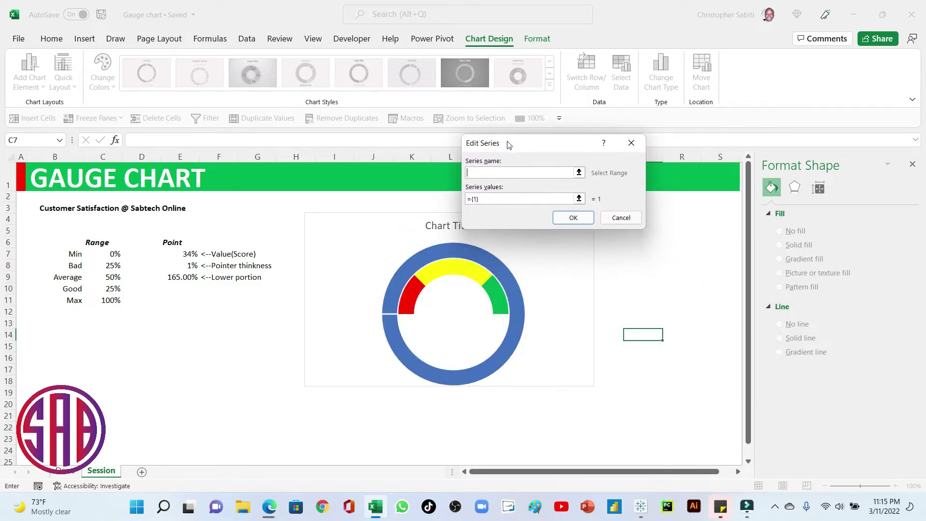
click(187, 246)
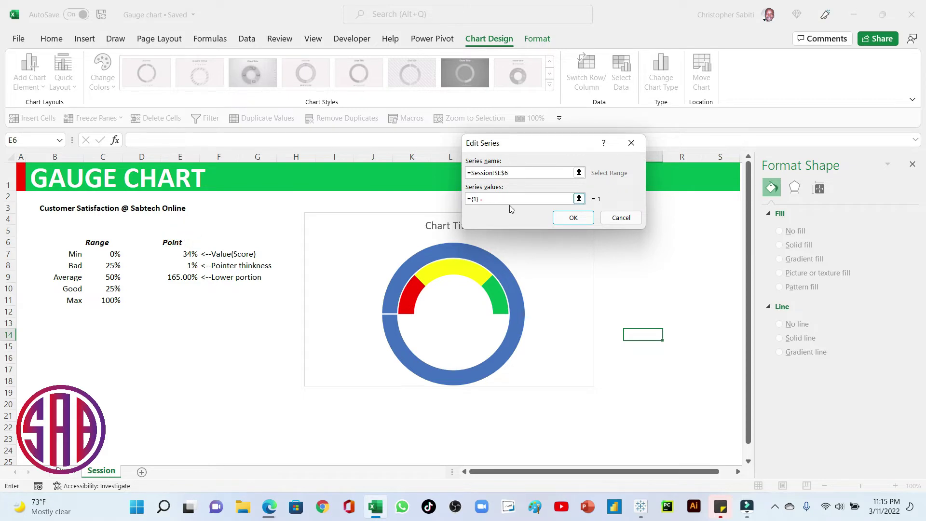
click(482, 200)
key(BackSpace)
key(BackSpace)
key(BackSpace)
drag(180, 253, 182, 278)
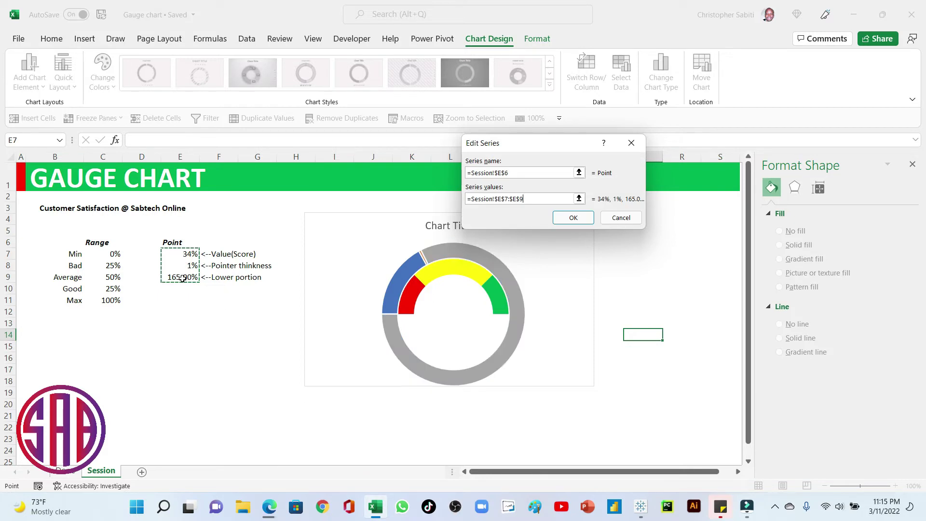
click(573, 218)
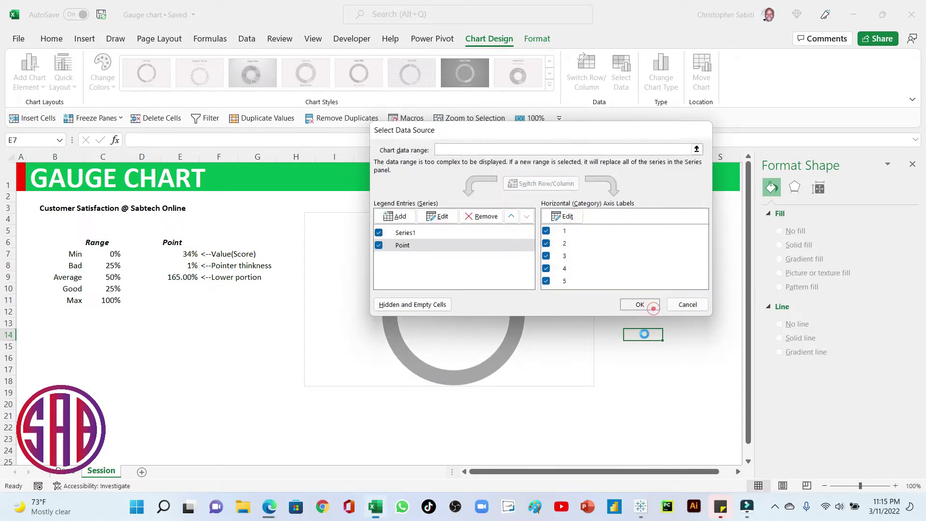
click(646, 304)
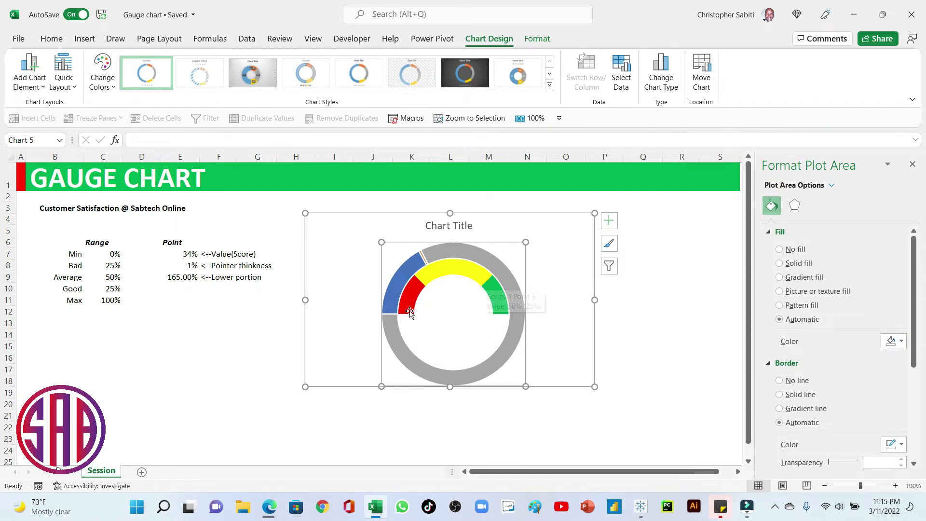
mouse_move(417, 358)
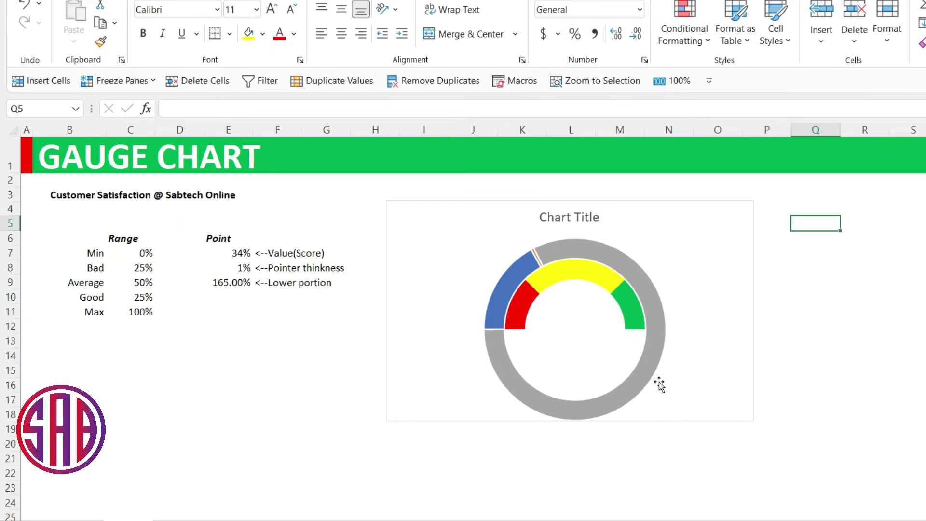
Change the Point series to a Pie in a combo chart with the doughnut.
click(512, 344)
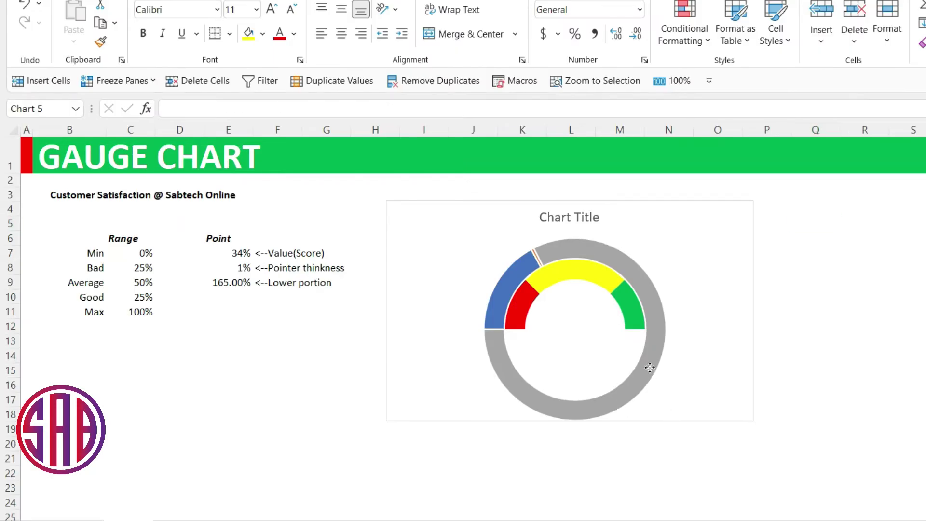
click(513, 344)
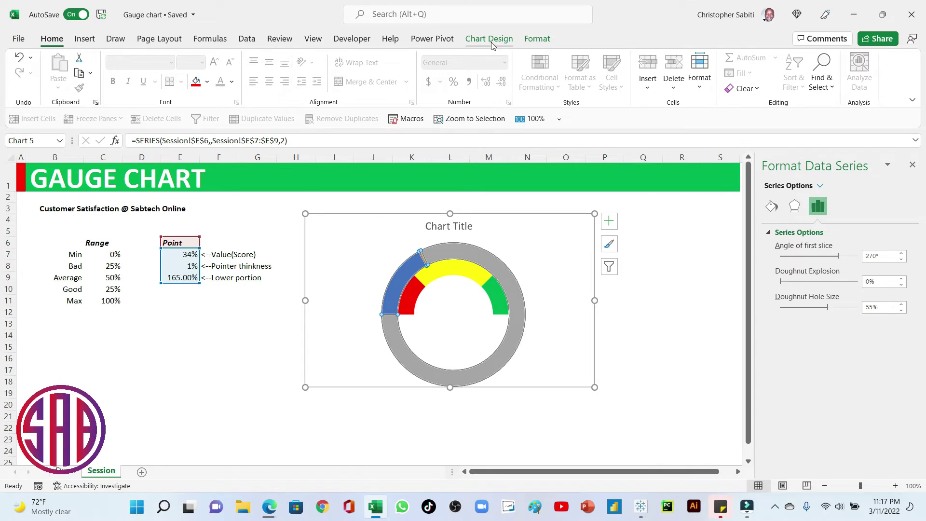
click(489, 39)
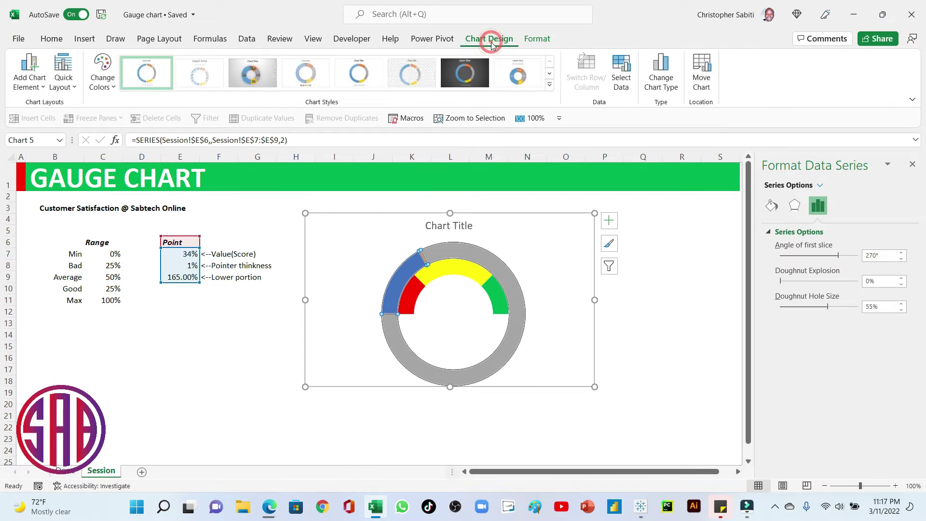
click(655, 72)
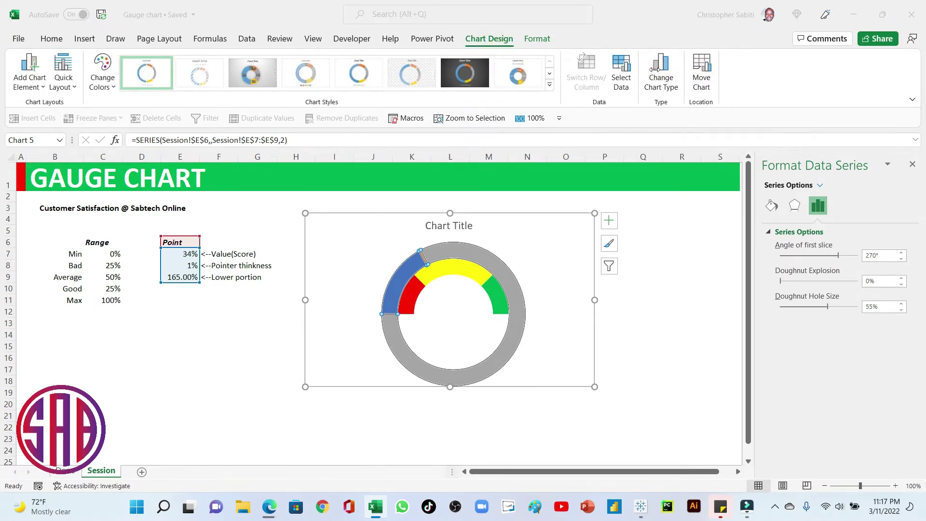
drag(448, 69, 719, 32)
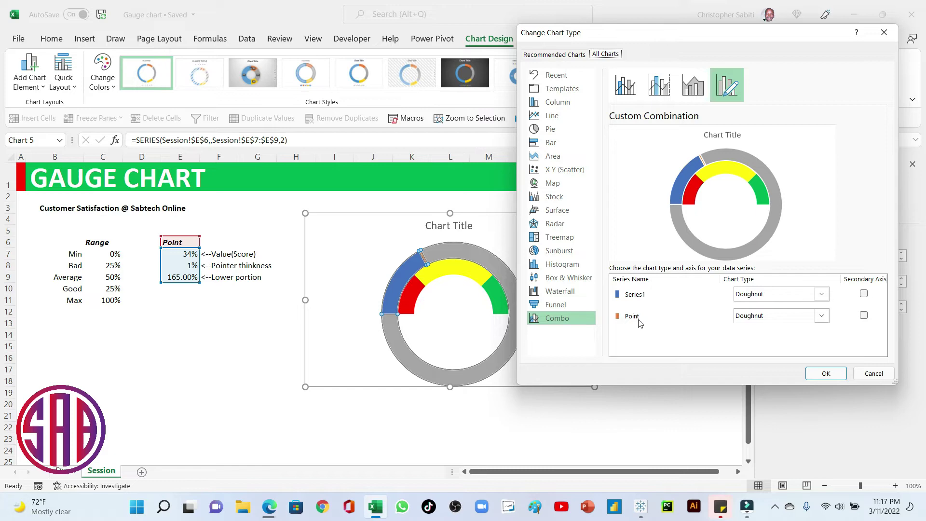
click(761, 318)
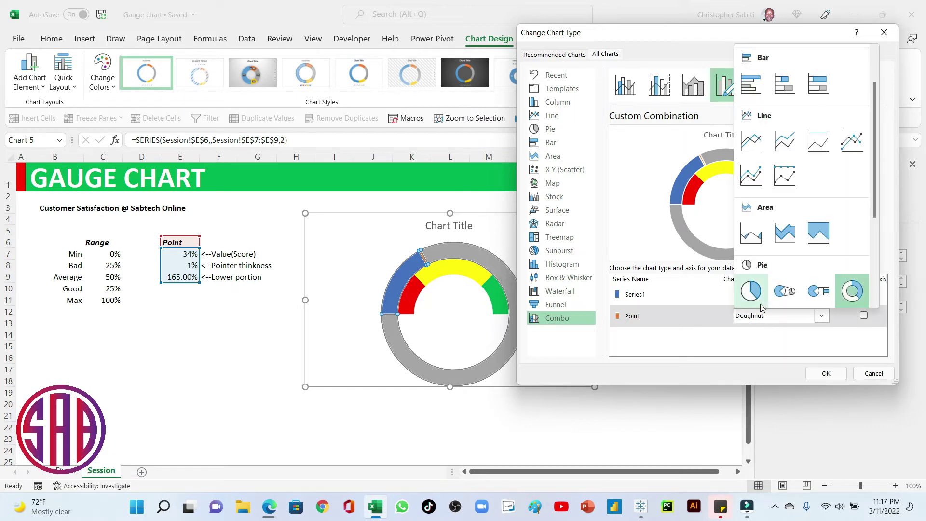
click(751, 291)
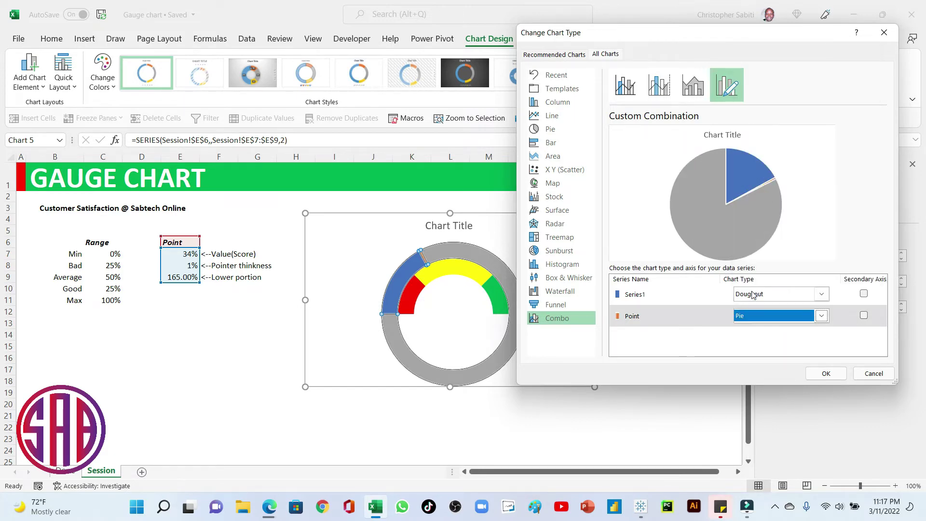
click(825, 373)
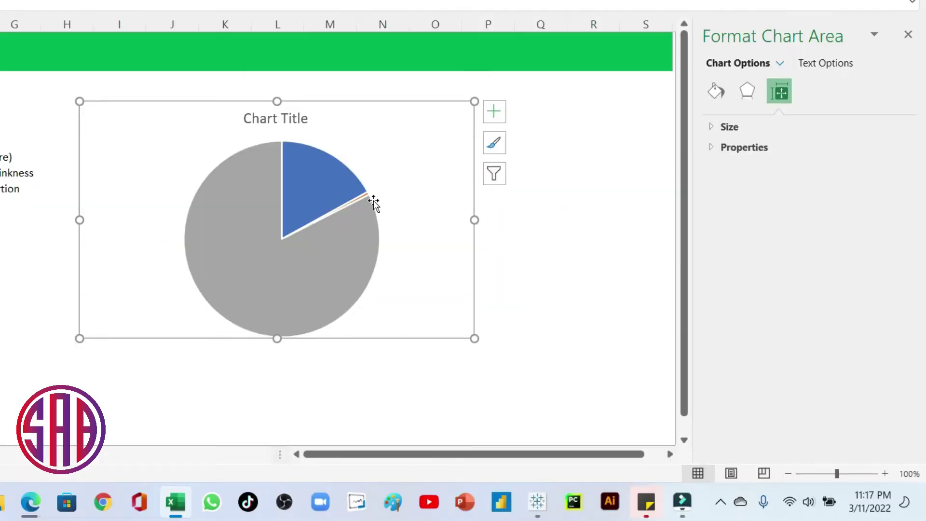
Remove the border line from all the pie slices.
click(311, 257)
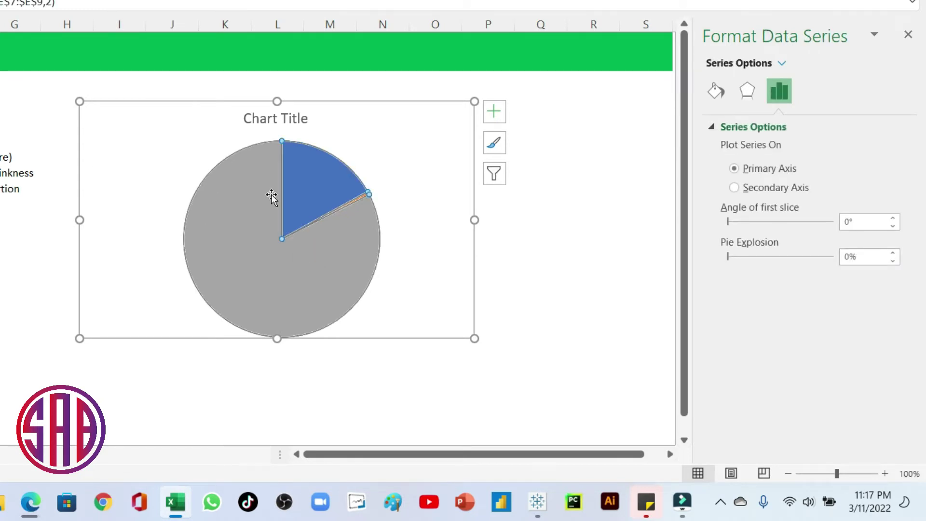
mouse_move(298, 223)
click(723, 94)
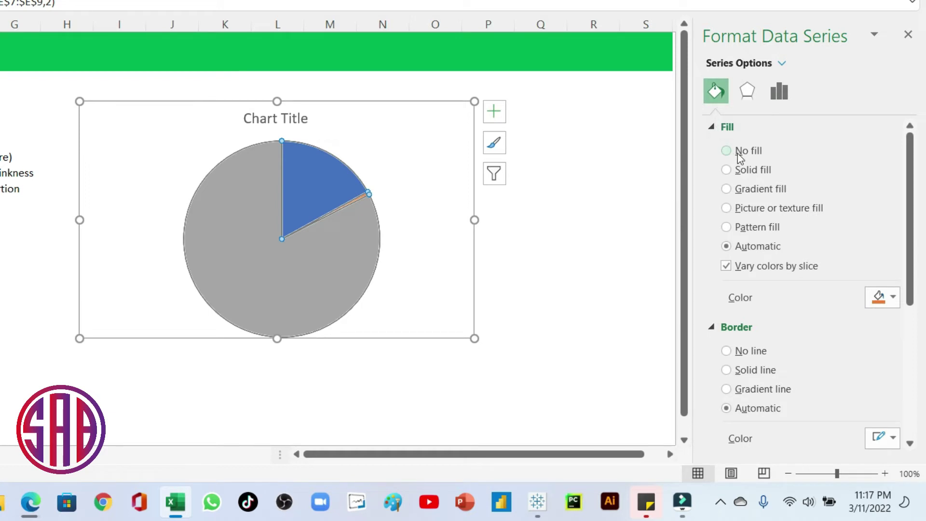
click(733, 356)
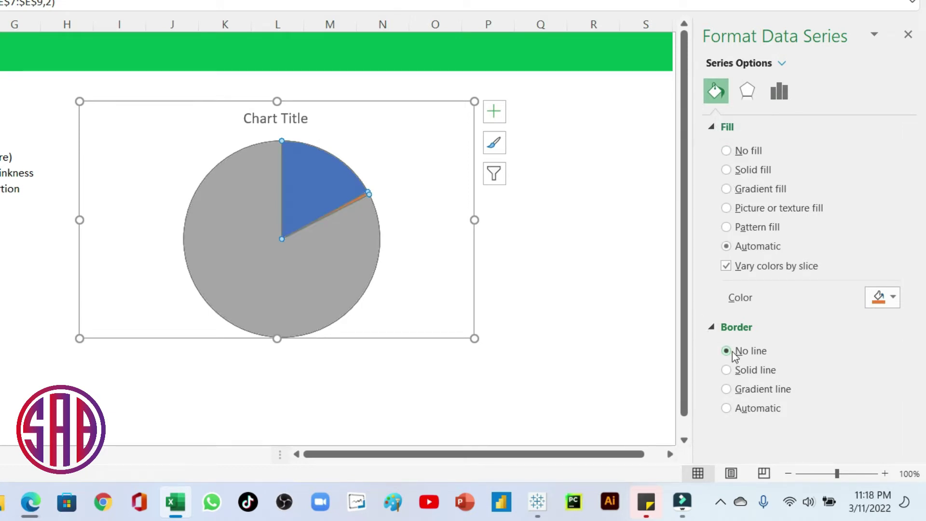
Give the large grey and blue pie slices No fill so they turn transparent.
click(320, 264)
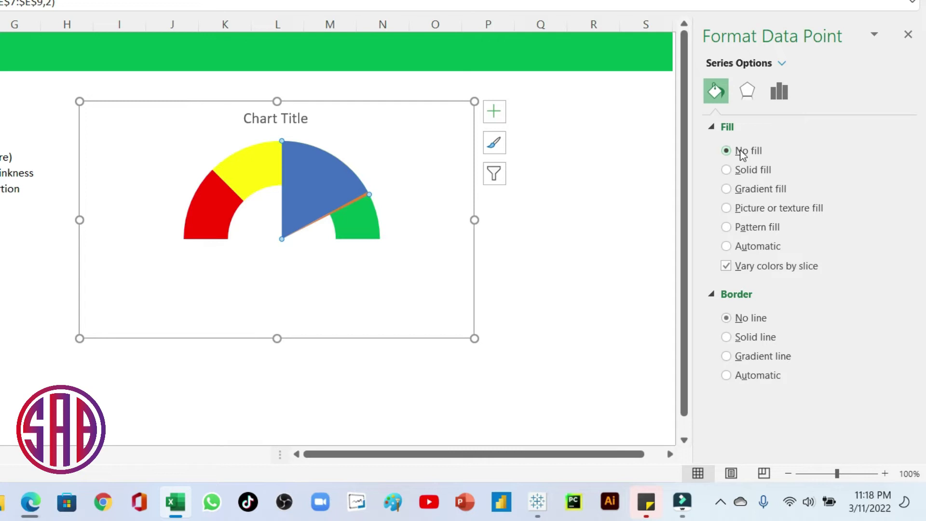
click(304, 164)
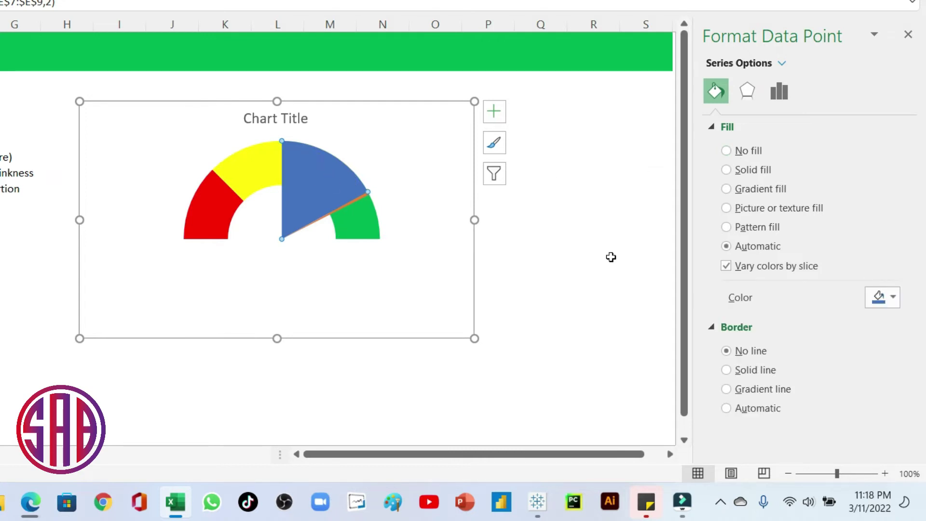
click(726, 151)
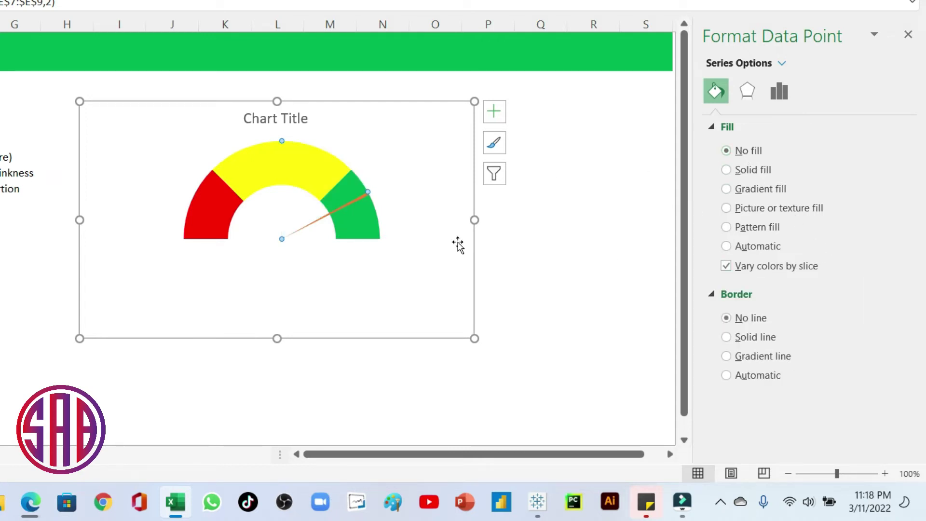
Fill the thin needle slice solid black and keep the lower half-circle slice invisible.
click(318, 218)
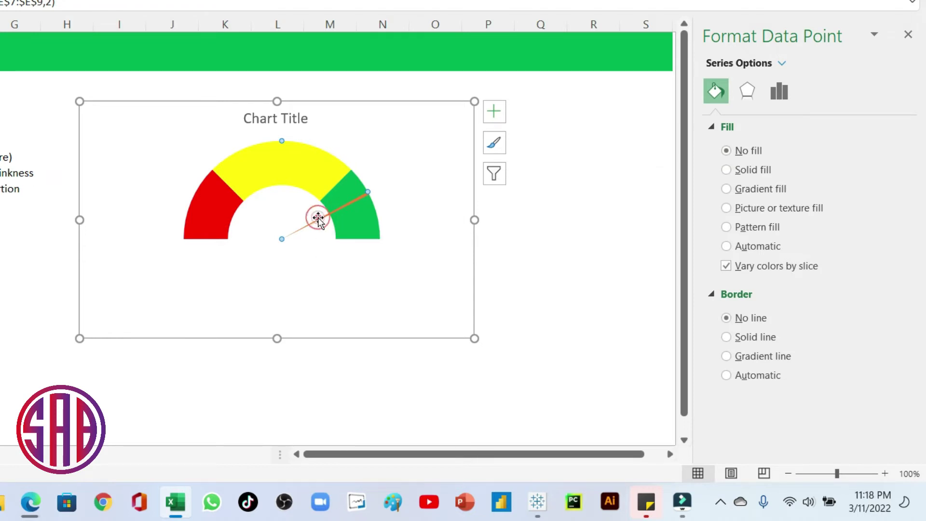
click(353, 201)
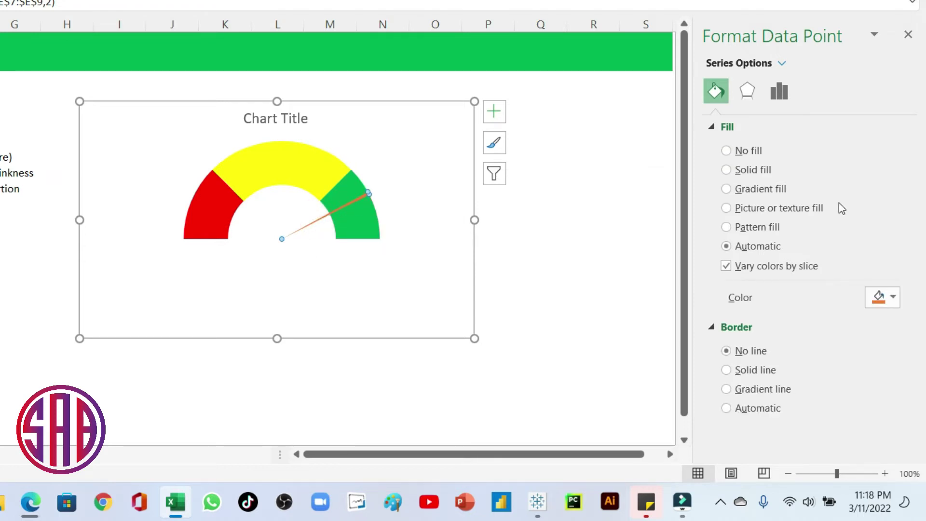
click(889, 299)
click(811, 144)
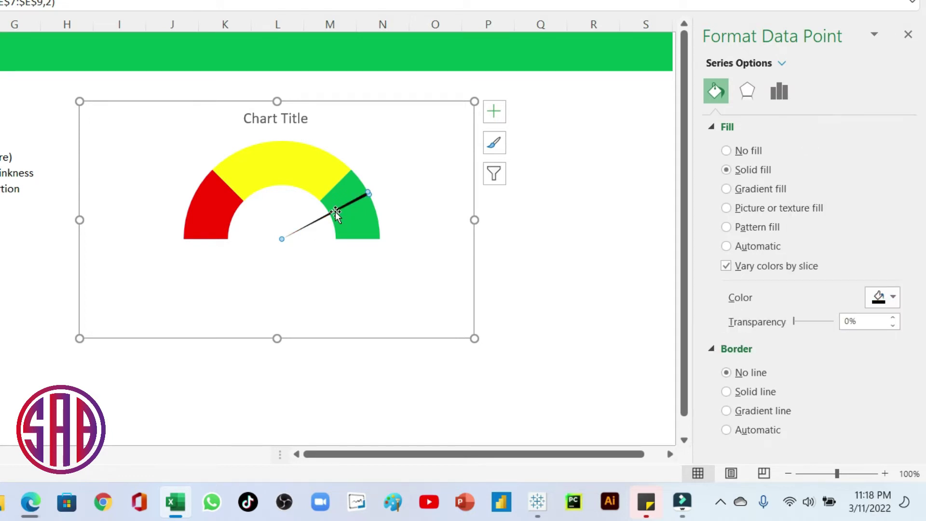
click(403, 288)
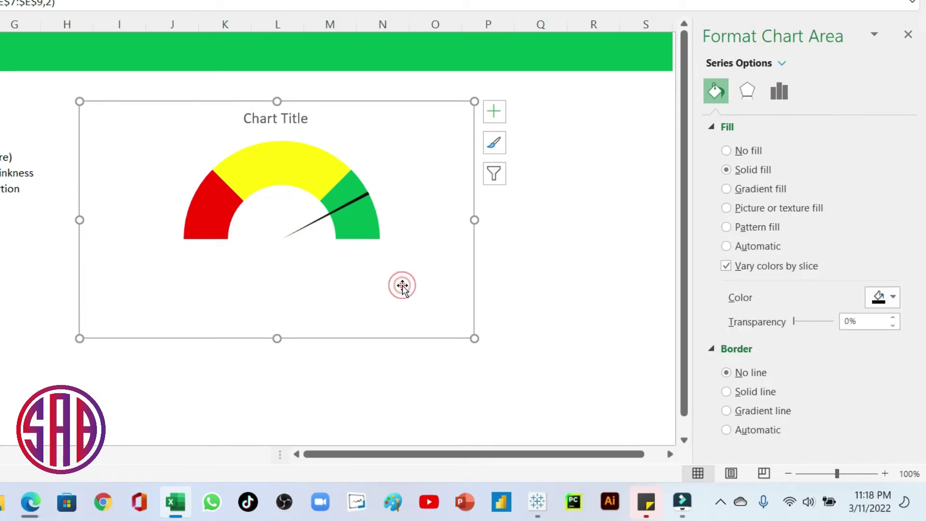
click(323, 218)
click(321, 218)
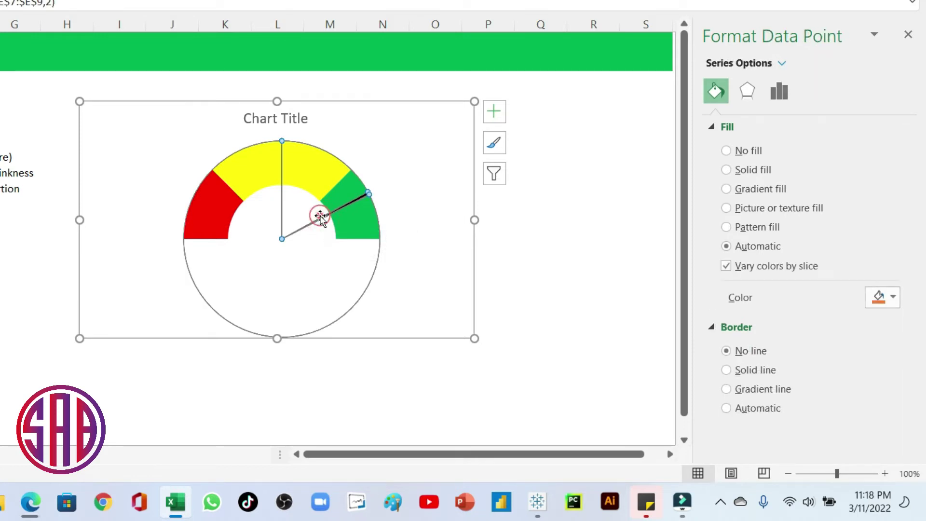
key(alt+n)
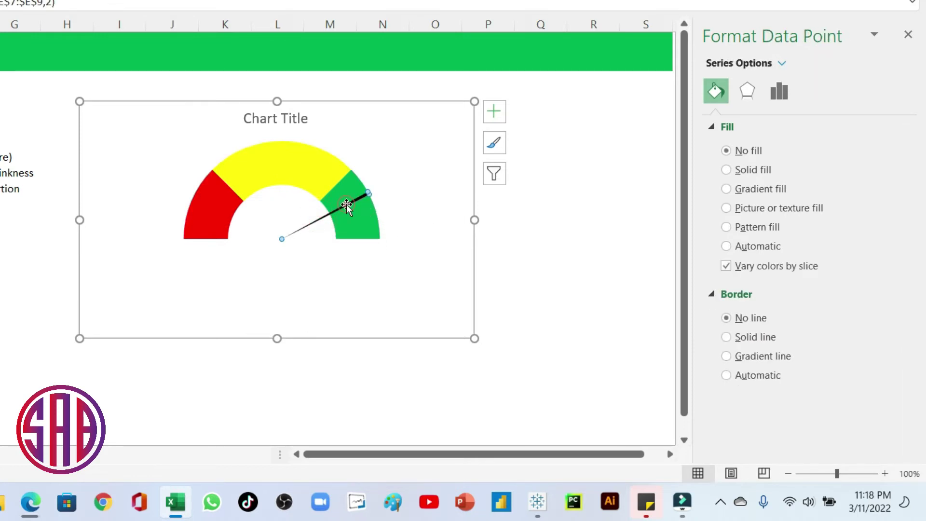
key(alt+s)
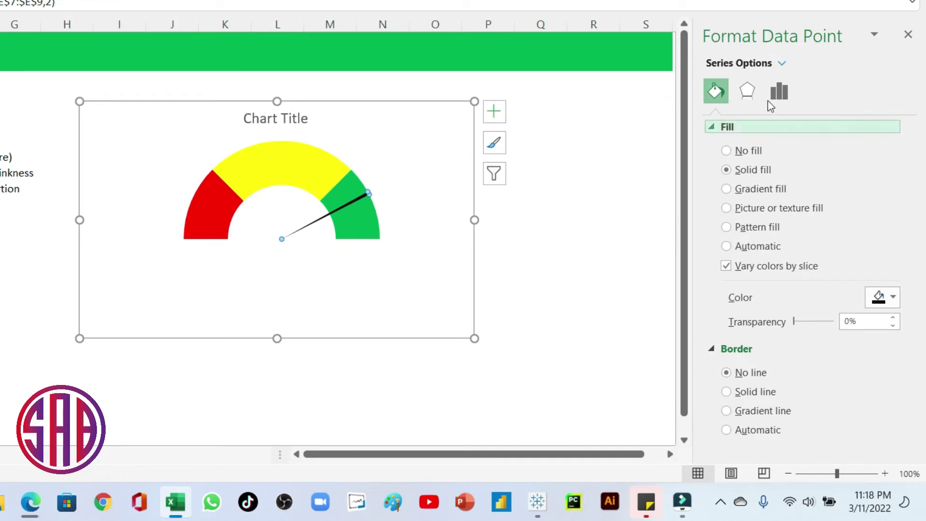
Set the pie's Angle of first slice to 270° to turn the needle into yellow.
click(779, 93)
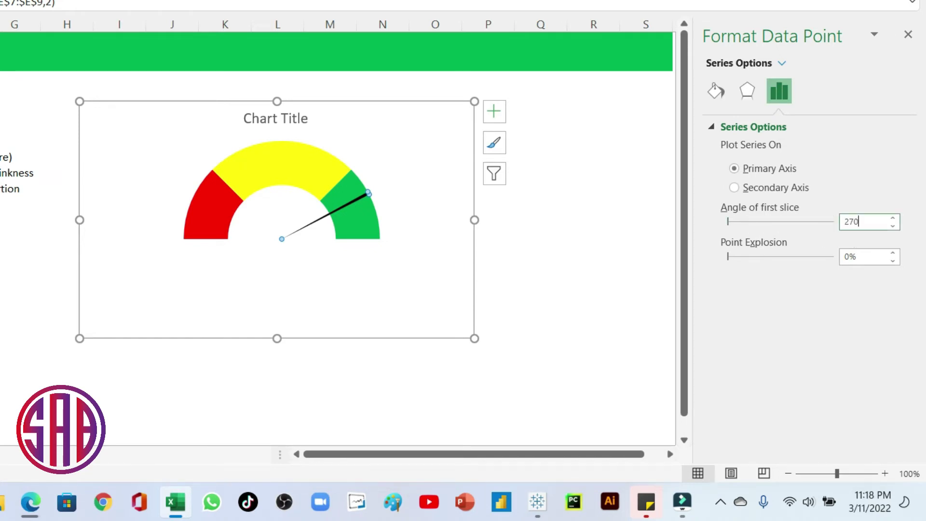
text(270)
key(Return)
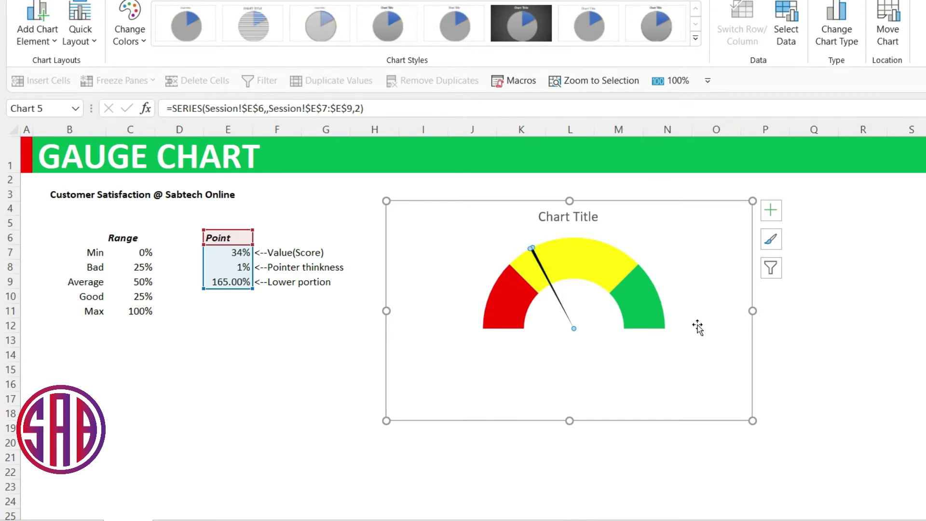
Add a data label to only the needle data point, showing 1% at its tip.
click(806, 366)
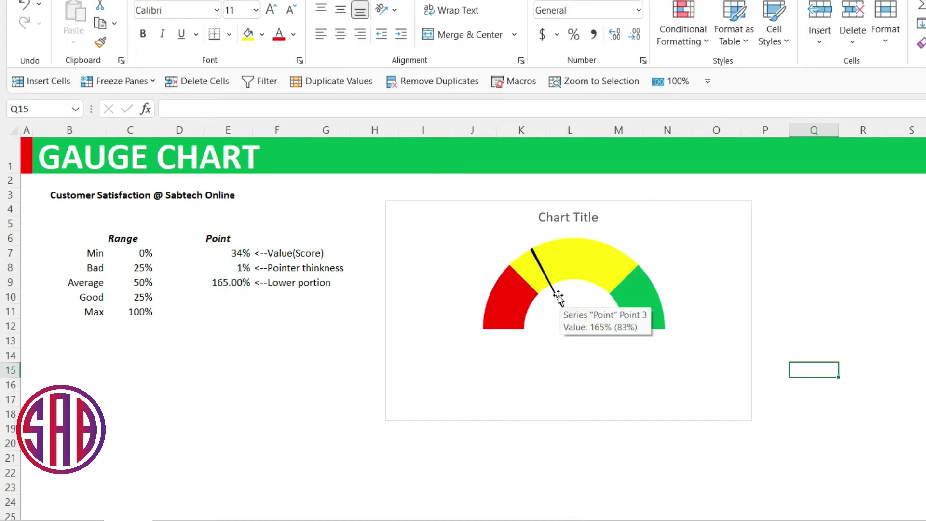
click(556, 298)
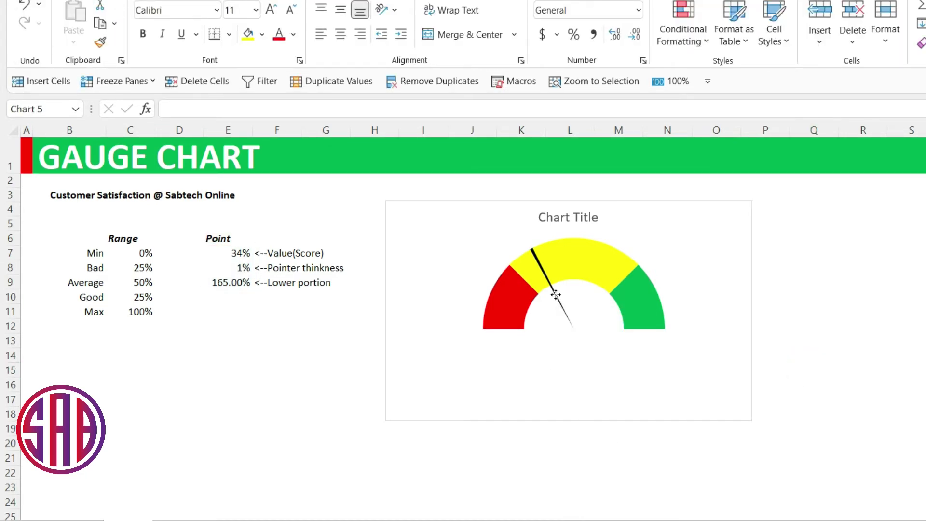
click(555, 297)
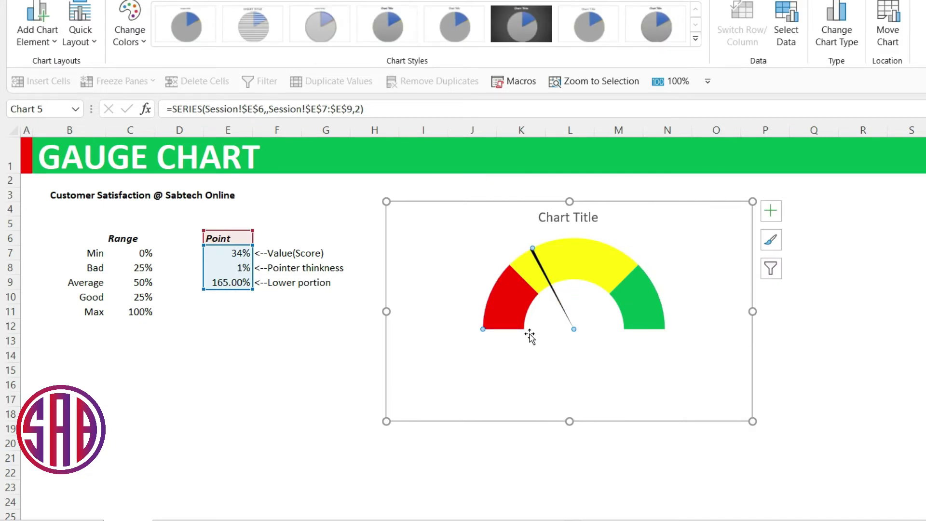
click(556, 295)
click(771, 211)
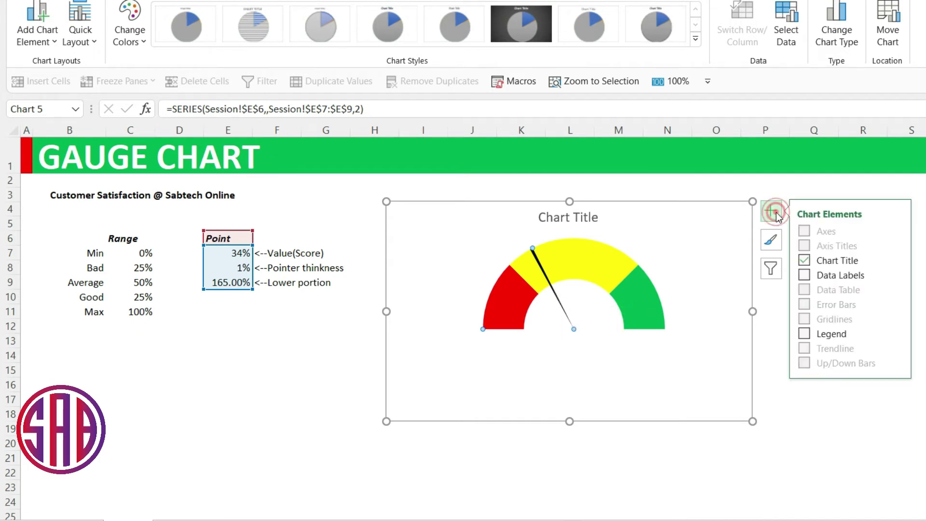
click(804, 275)
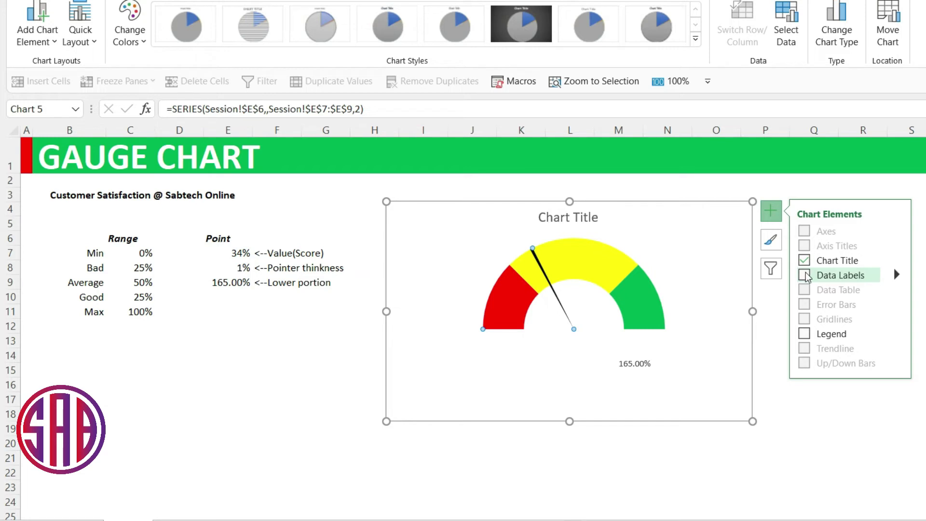
click(805, 275)
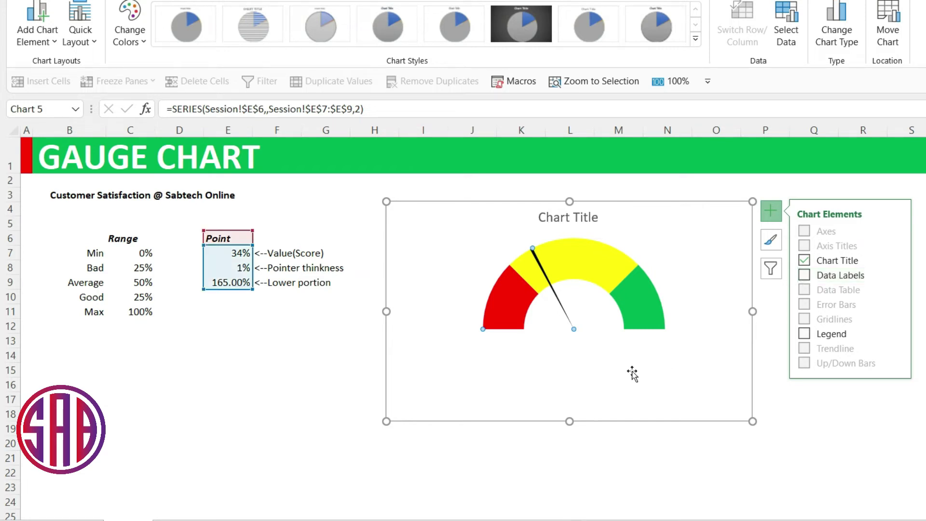
click(535, 257)
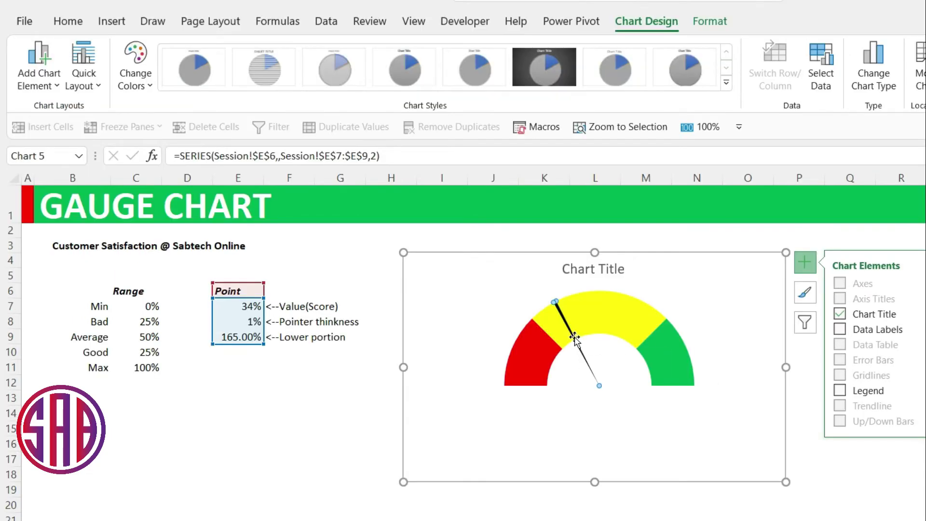
click(873, 329)
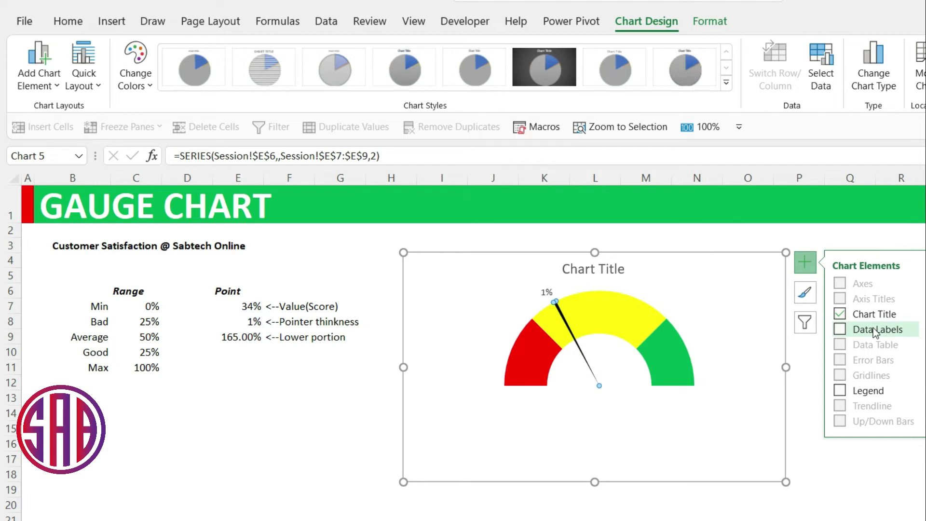
click(872, 329)
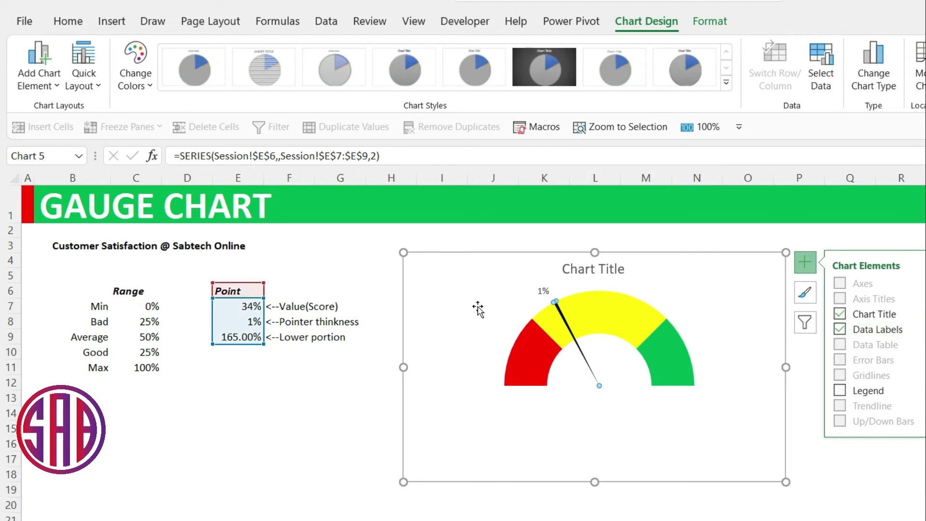
click(544, 291)
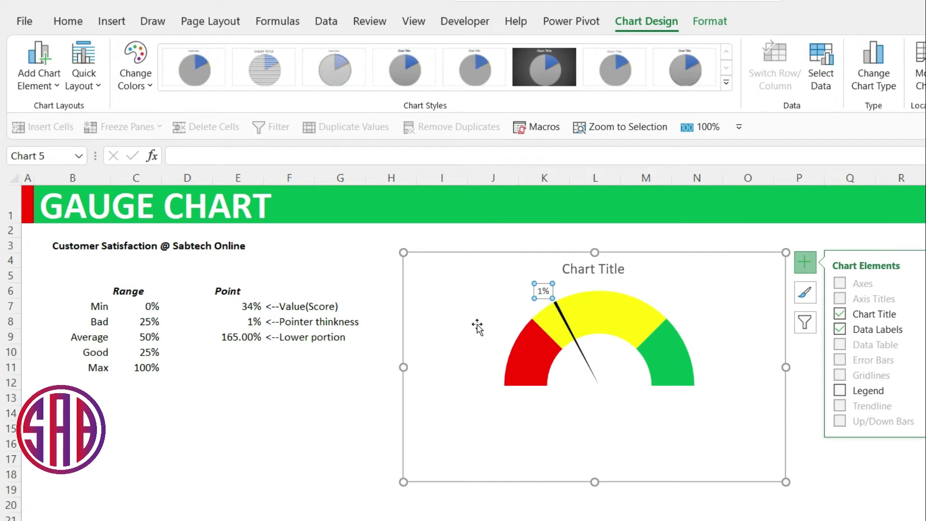
Link the needle's data label to the score in cell E7 with a formula.
click(543, 284)
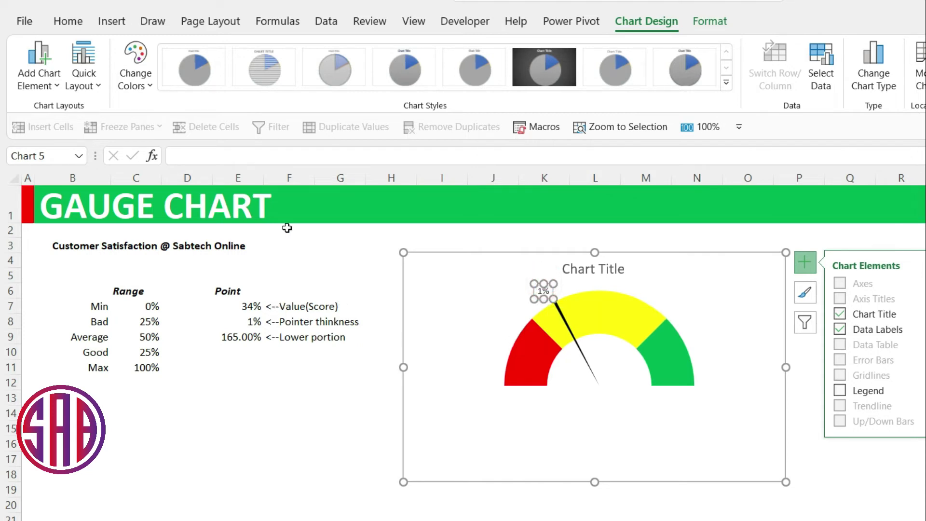
click(208, 158)
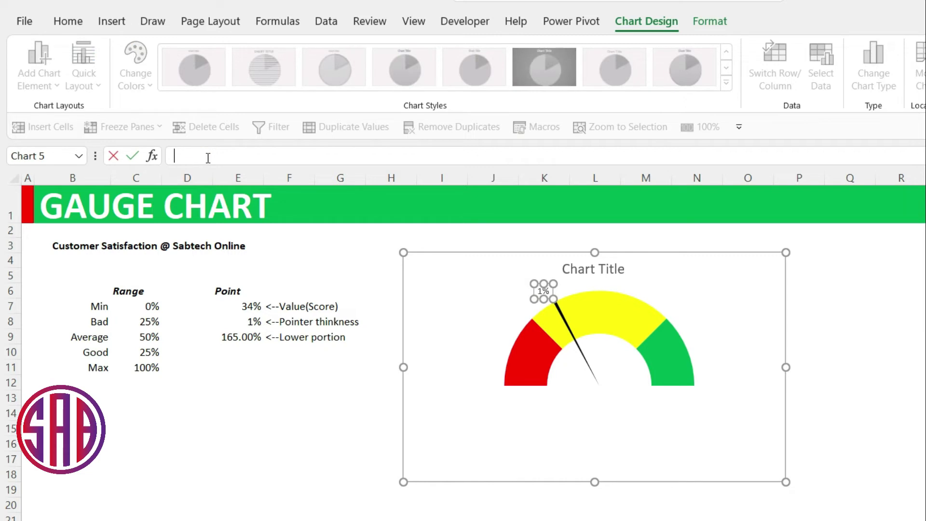
text(=)
click(248, 307)
key(Return)
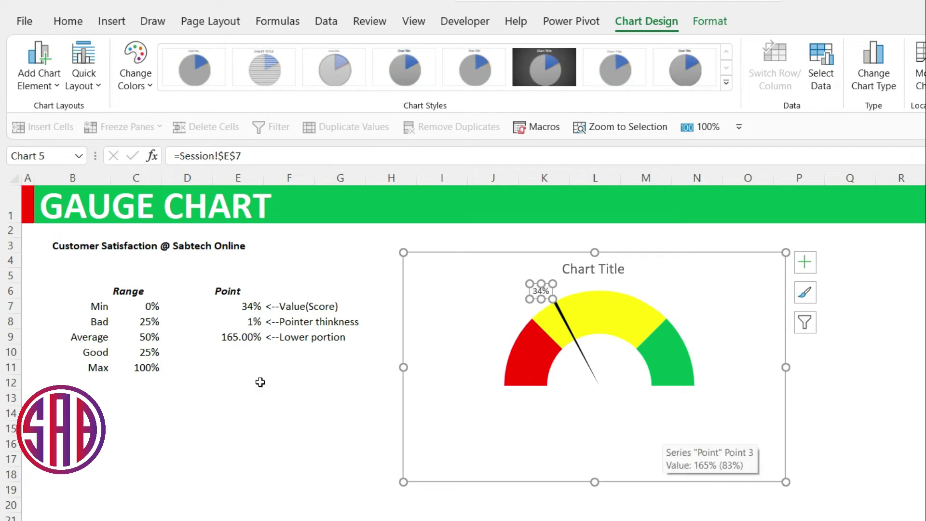
click(295, 429)
Test the gauge by entering 67, then 95, in score cell E7.
click(254, 304)
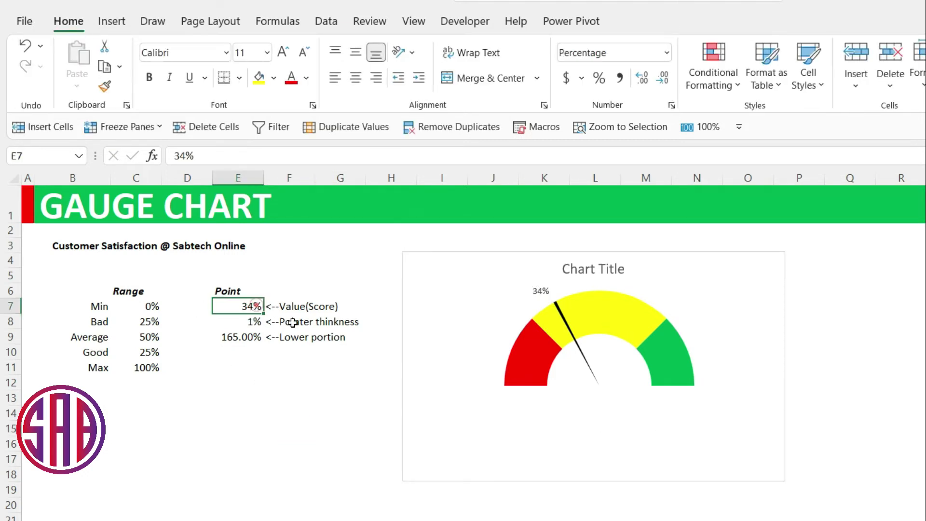
text(67)
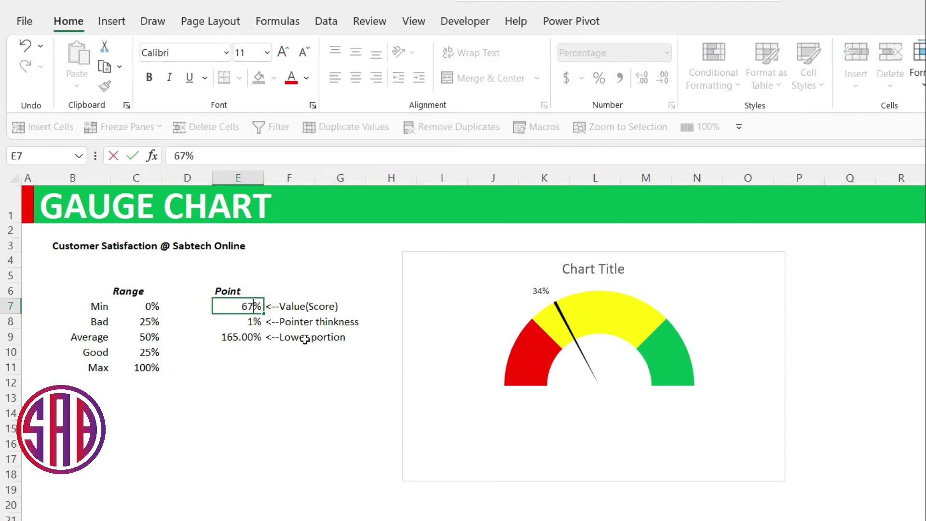
key(Return)
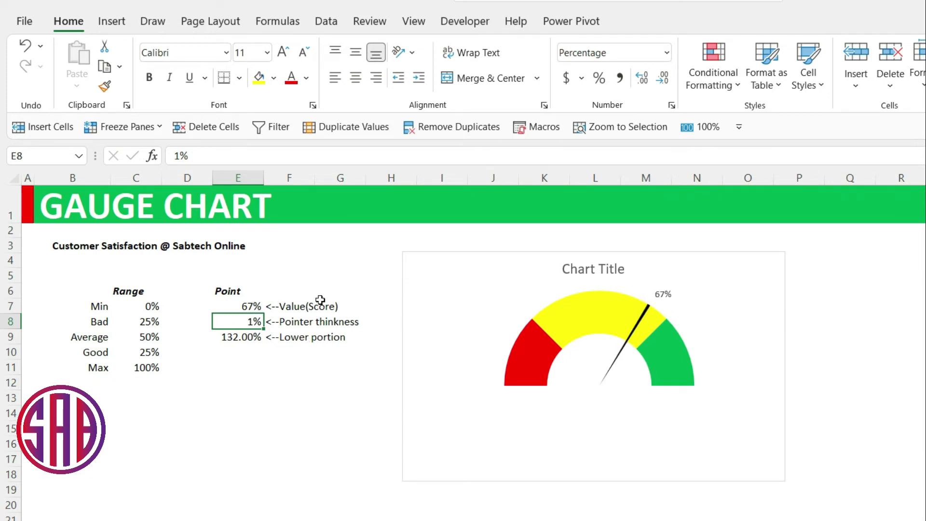
click(248, 307)
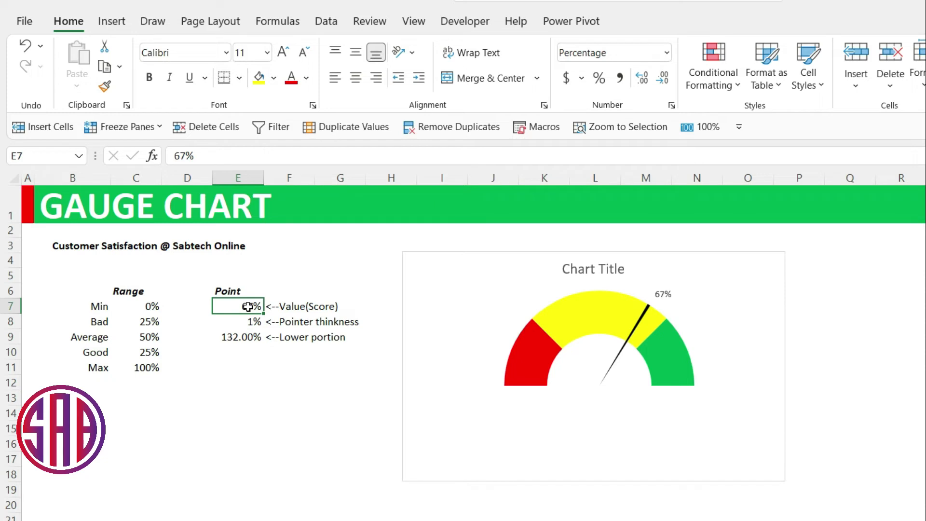
text(95)
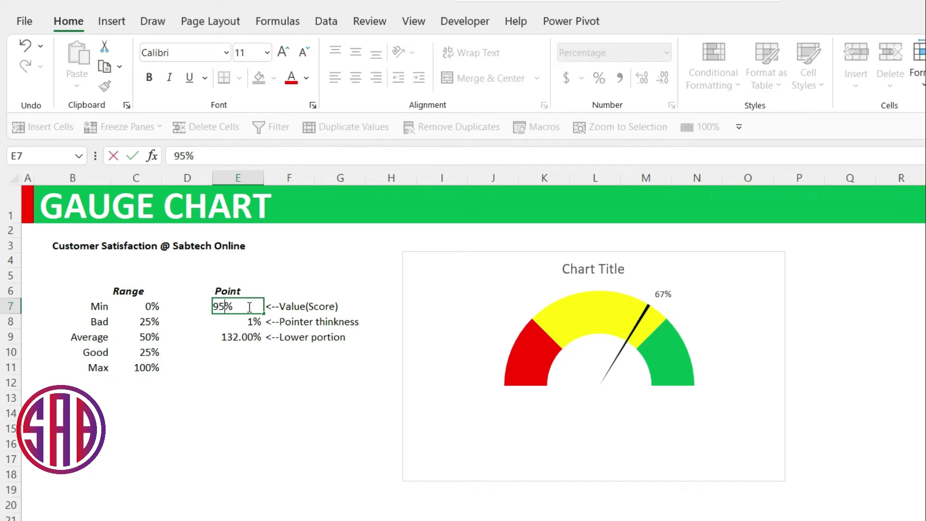
key(Return)
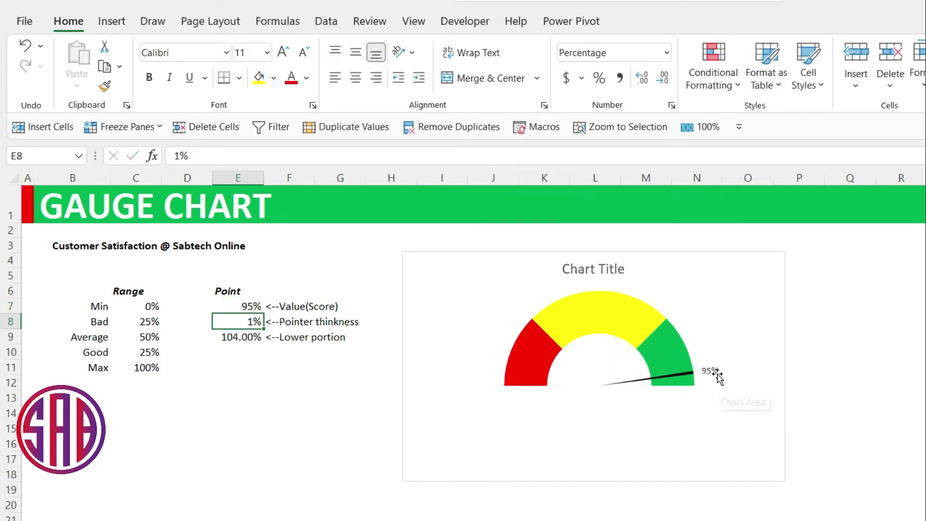
Move the 95% needle label beside the needle tip.
click(713, 372)
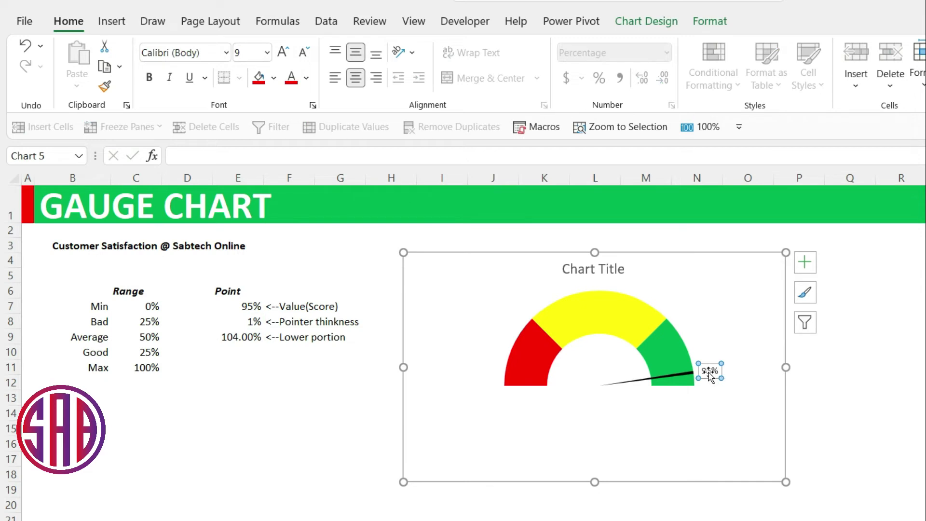
click(709, 372)
drag(710, 367, 728, 357)
double_click(721, 368)
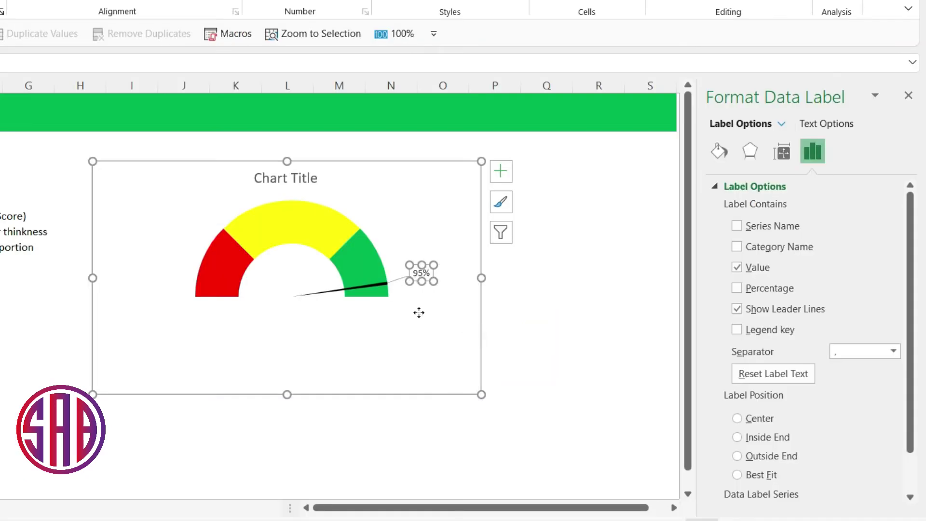
click(419, 312)
click(420, 273)
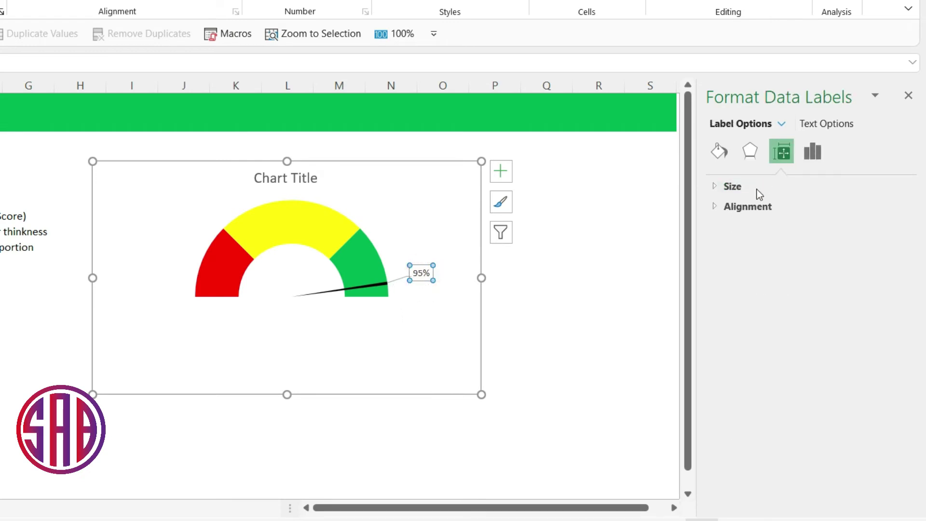
Adjust the label's options, nudge it into place, and make its text larger and bold.
click(812, 152)
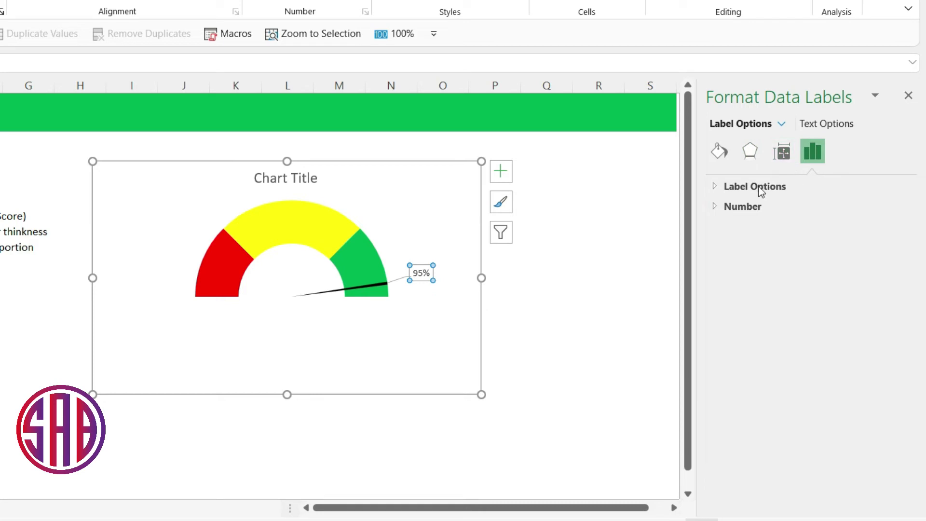
click(716, 207)
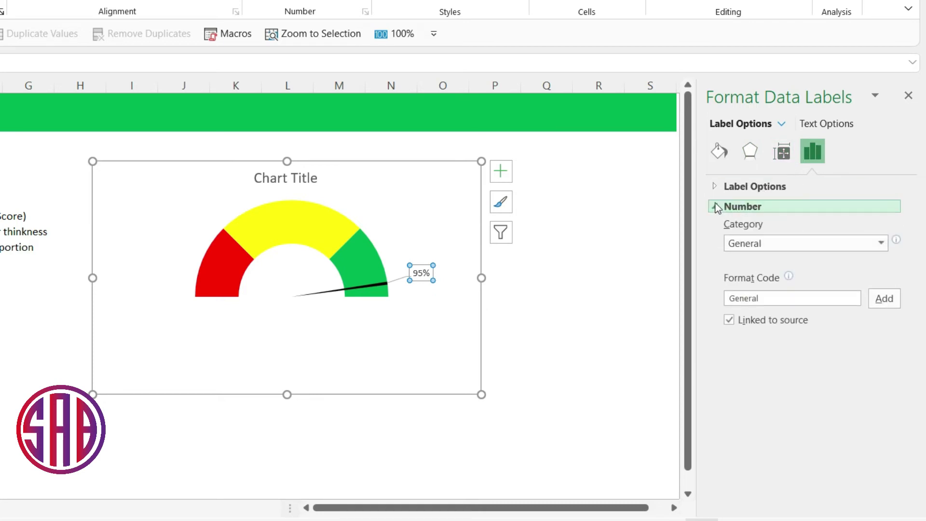
click(719, 187)
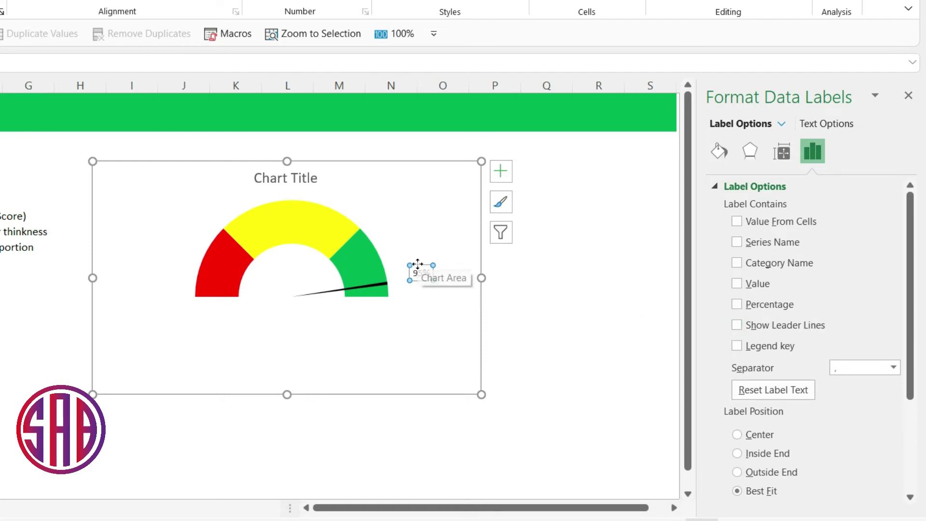
drag(418, 265, 407, 277)
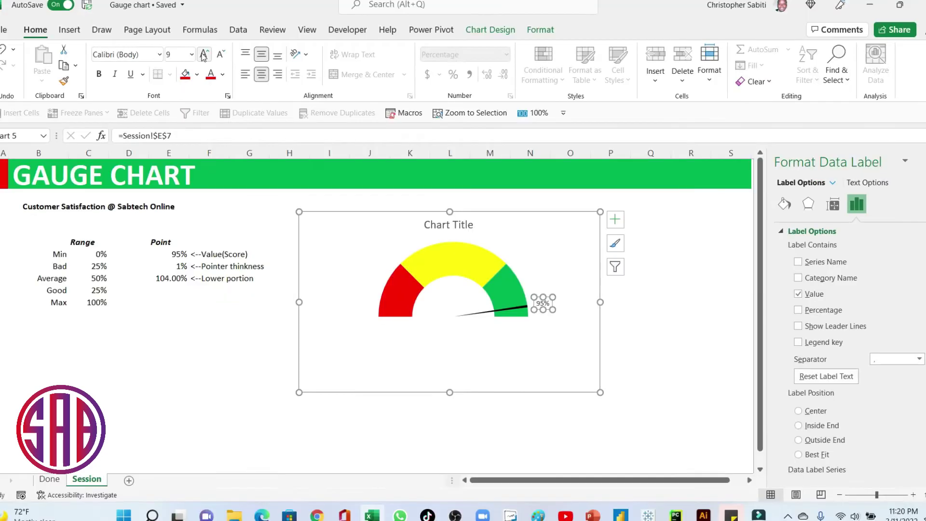
click(204, 56)
key(ctrl+b)
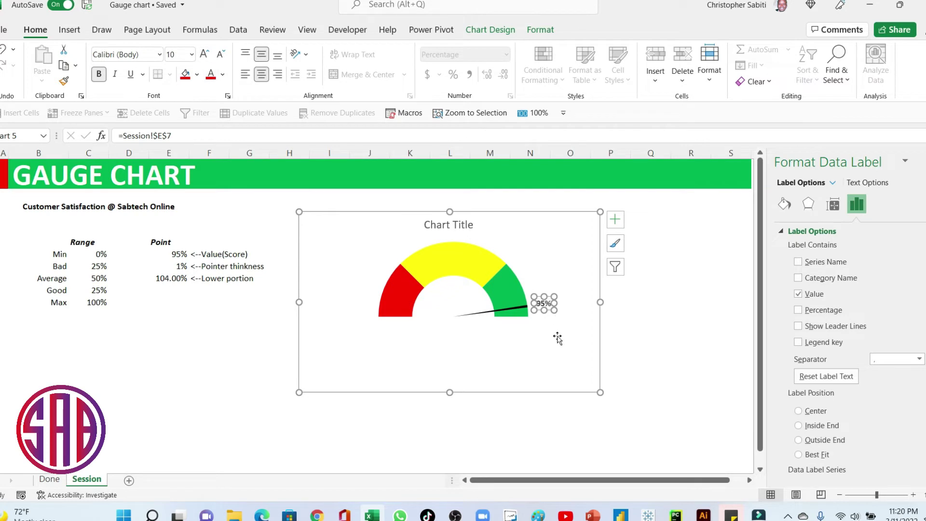
click(676, 331)
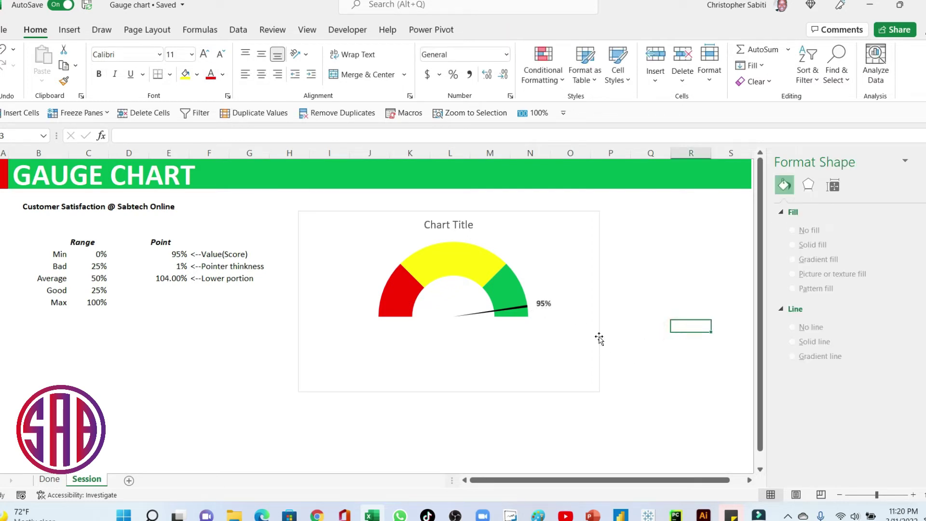
Test the needle by entering 35, then 57, in score cell E7.
click(186, 256)
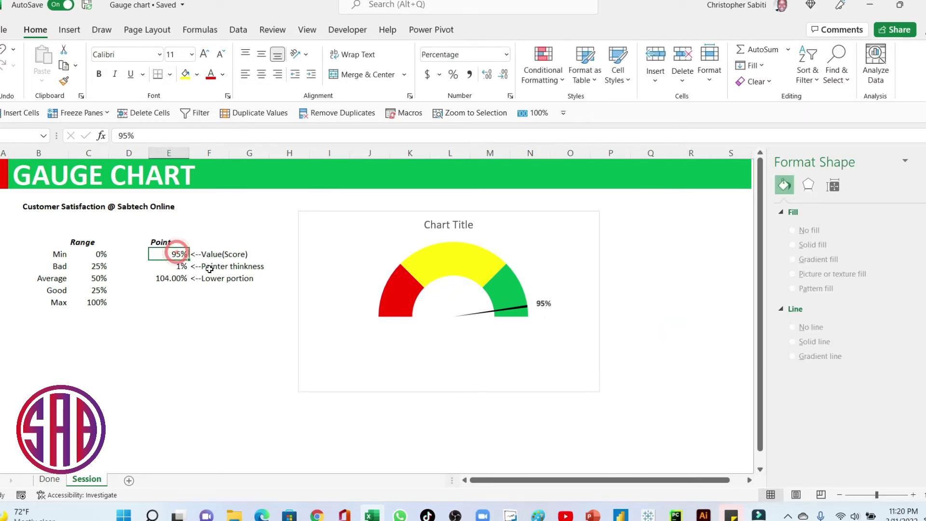
text(35)
key(Return)
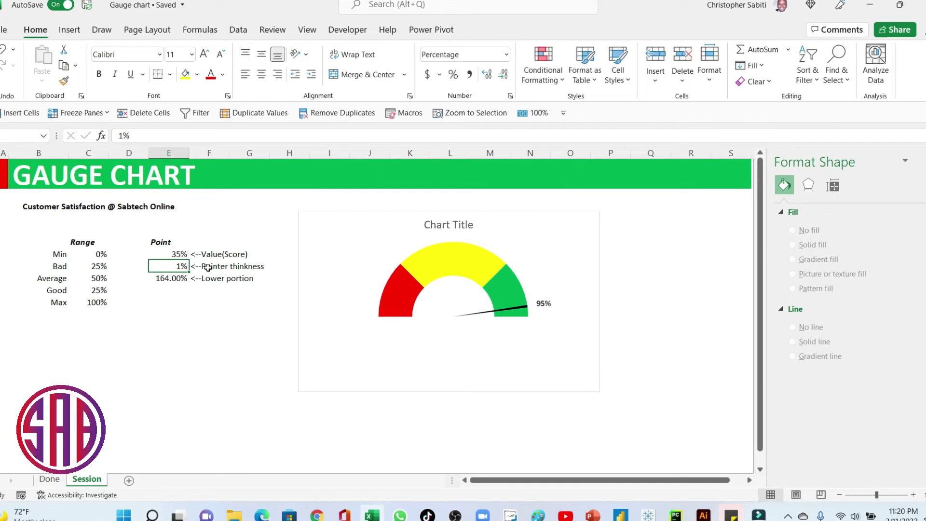
click(175, 251)
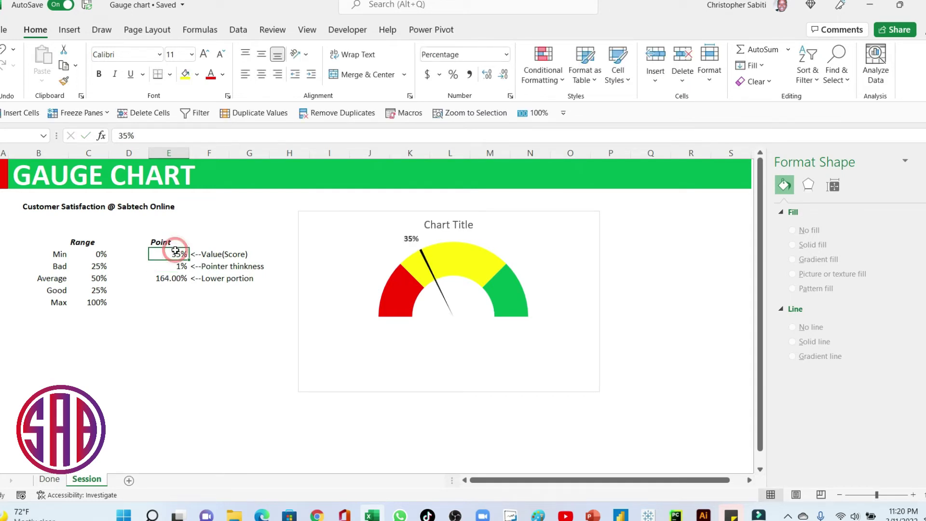
text(57)
key(Return)
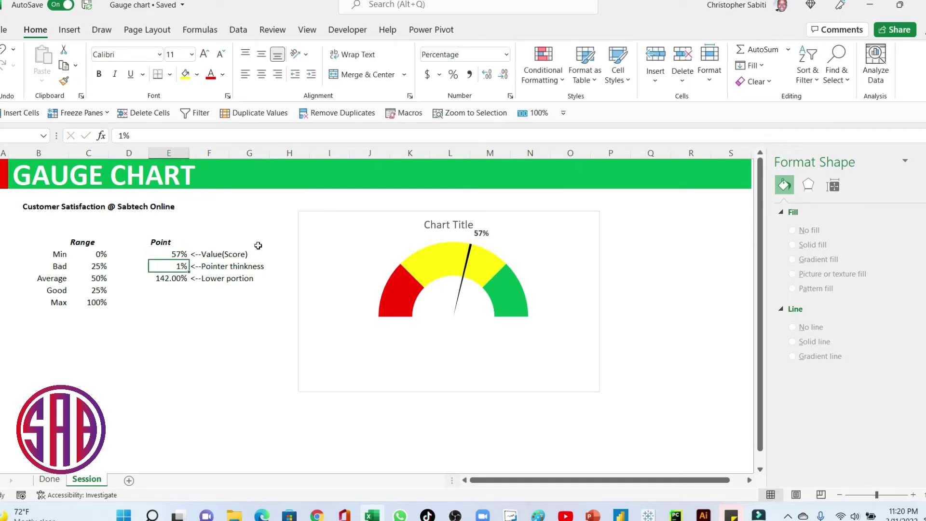
Link the chart title to cell B3, move it to the top-left, and enlarge the chart.
click(450, 223)
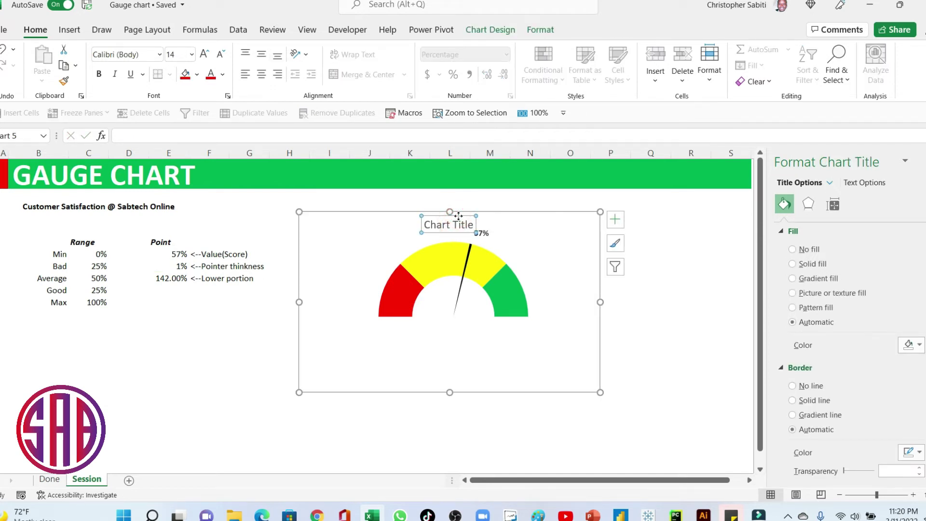
drag(459, 215, 350, 218)
click(331, 216)
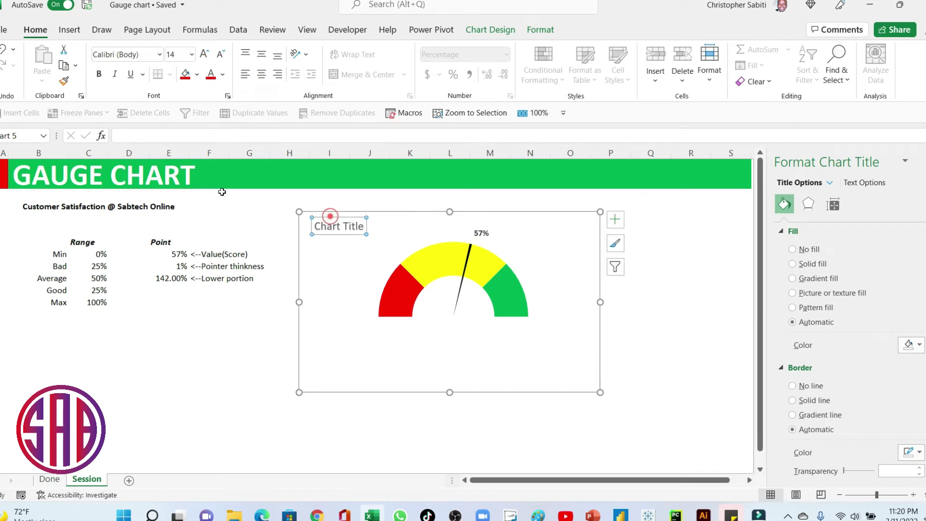
click(143, 139)
text(=)
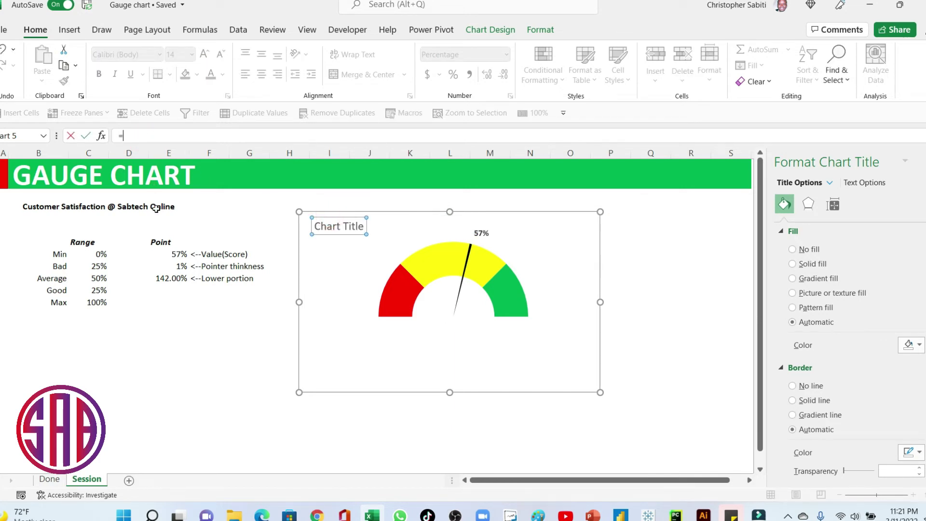
click(38, 208)
key(Return)
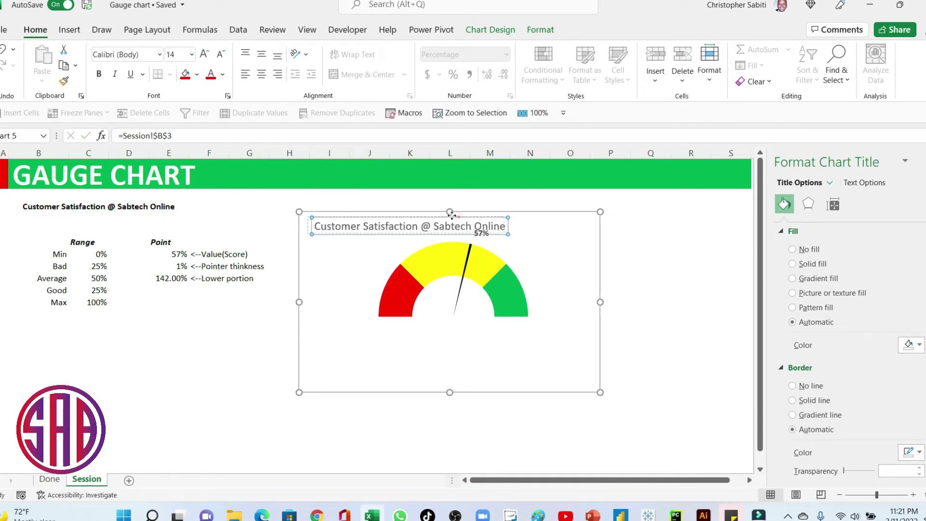
drag(478, 226, 466, 224)
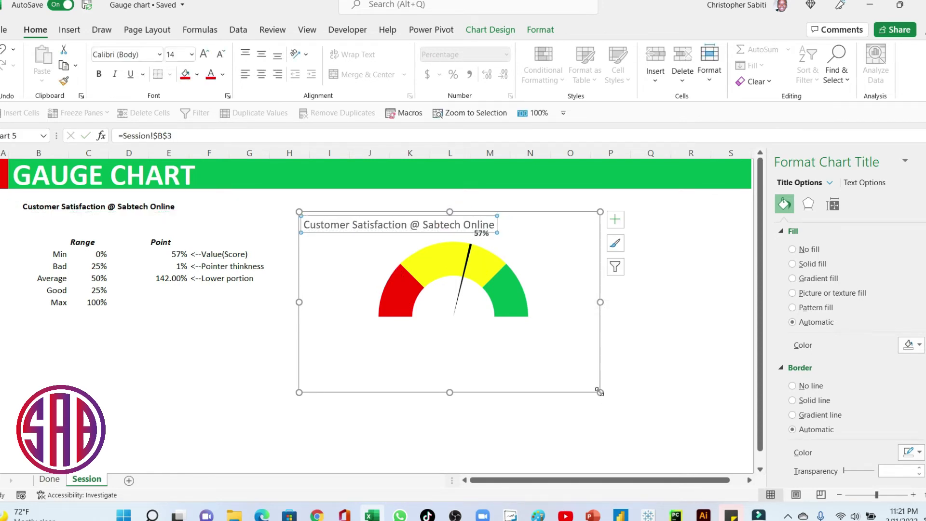
drag(600, 392, 619, 405)
click(426, 225)
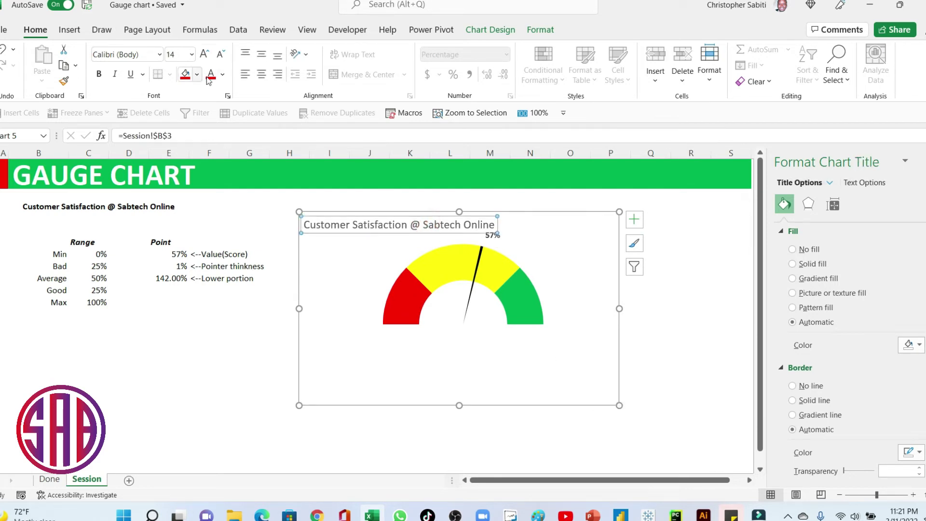
Color the chart title teal and shift the chart slightly down and left.
click(222, 74)
click(268, 210)
click(476, 392)
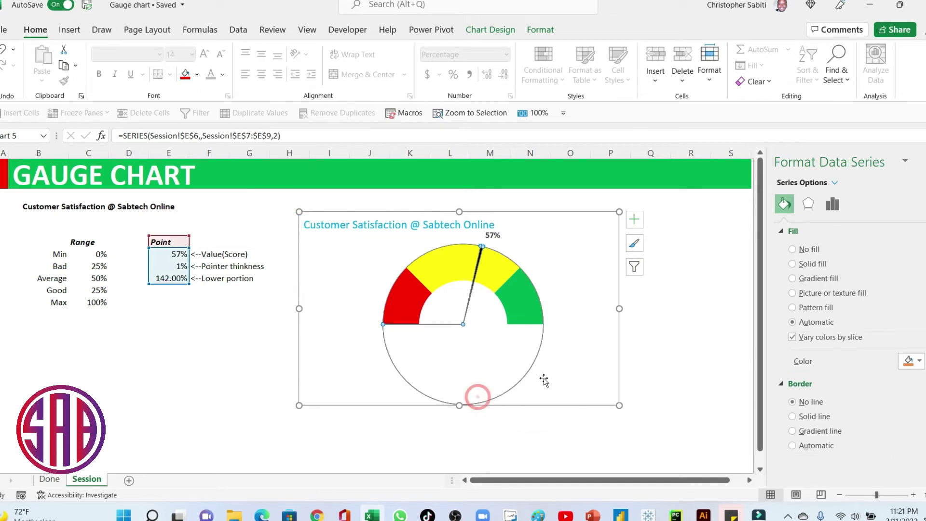
click(548, 383)
click(601, 371)
click(682, 371)
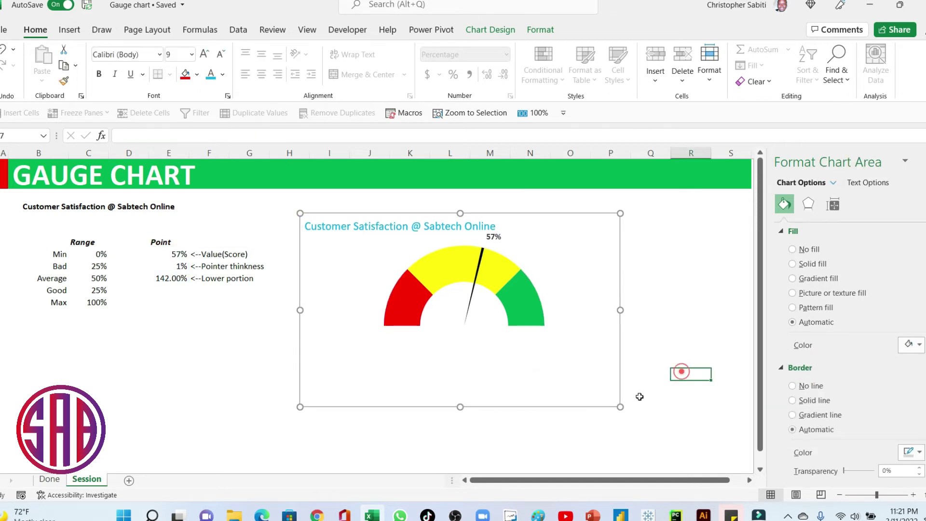
drag(515, 213, 504, 231)
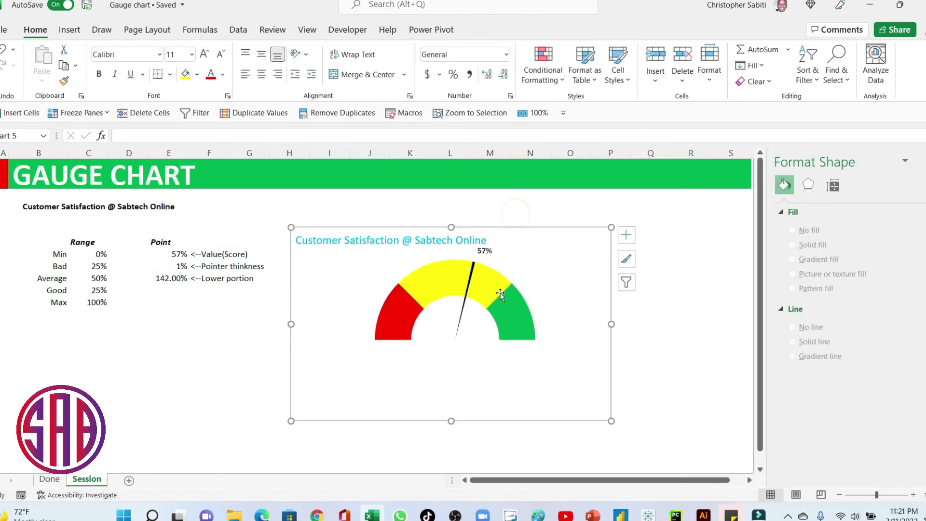
click(518, 308)
click(682, 328)
click(681, 318)
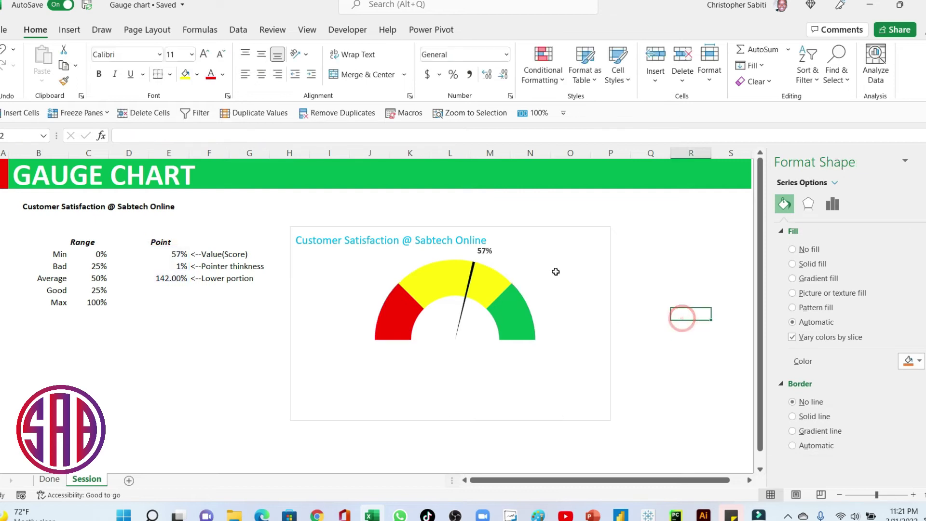
Set the chart area's border to No line and deselect the chart.
click(553, 233)
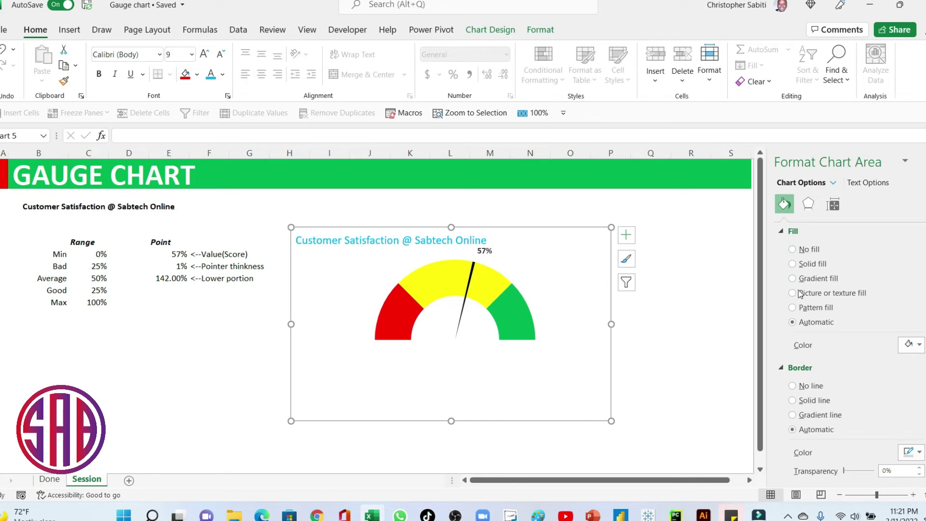
click(801, 391)
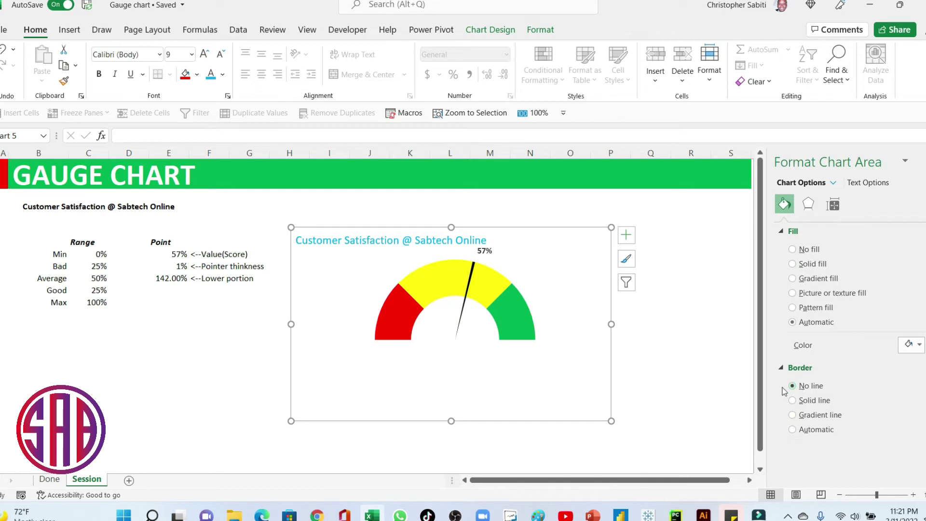
click(650, 315)
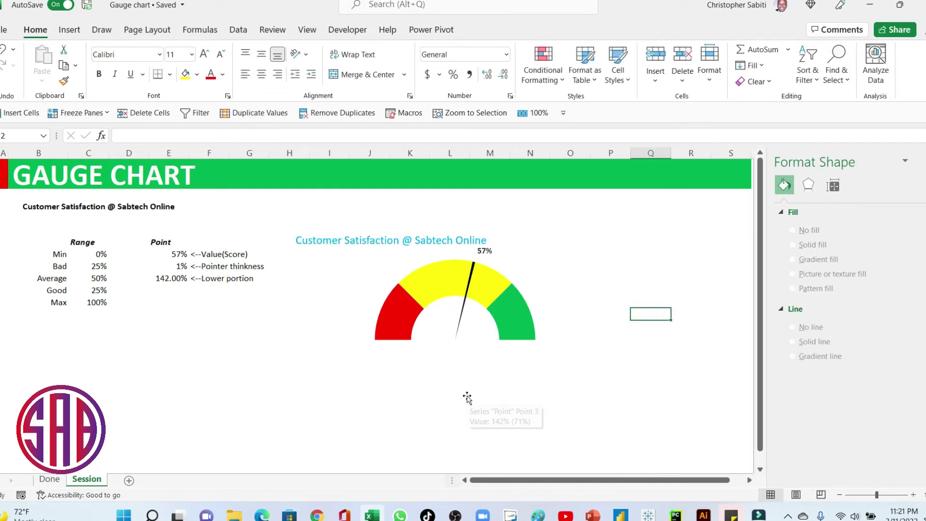
click(606, 386)
click(184, 353)
click(112, 298)
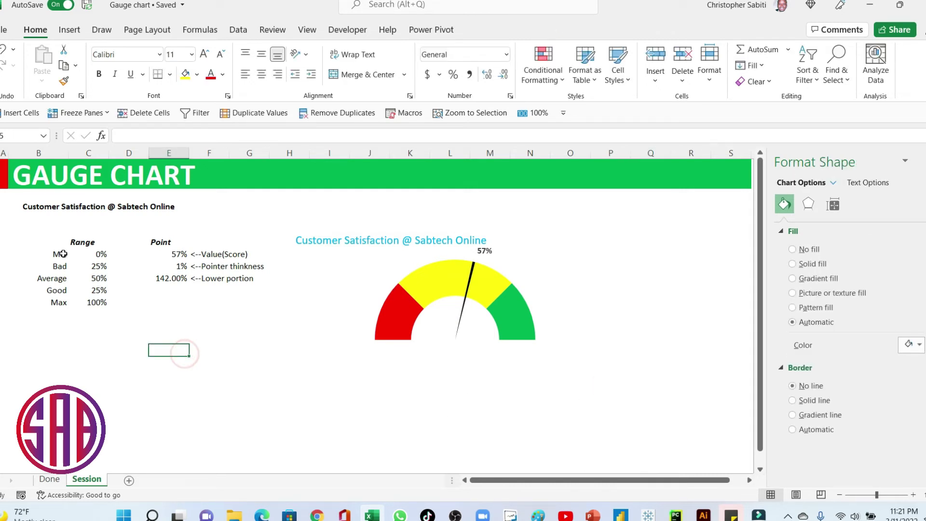
Insert a row above the Range table labelled 'Insert Score-->' in column B.
click(182, 258)
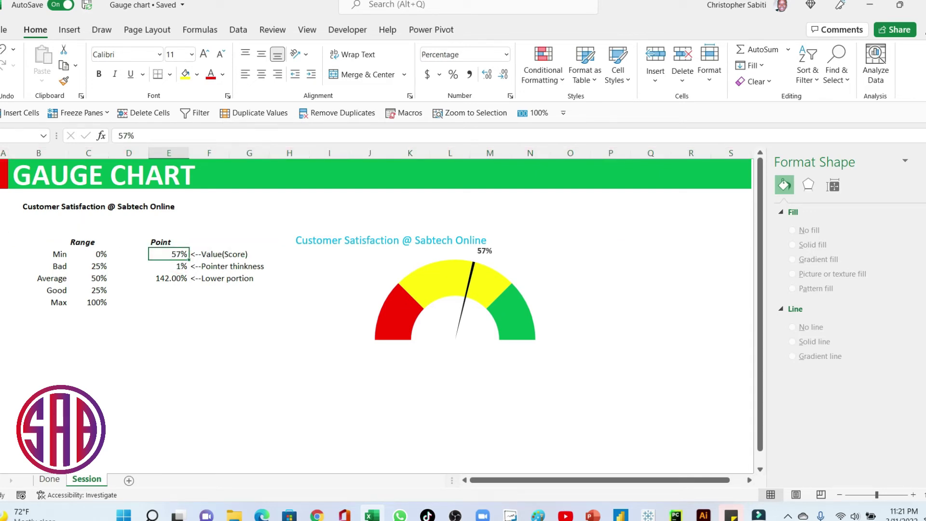
click(1, 230)
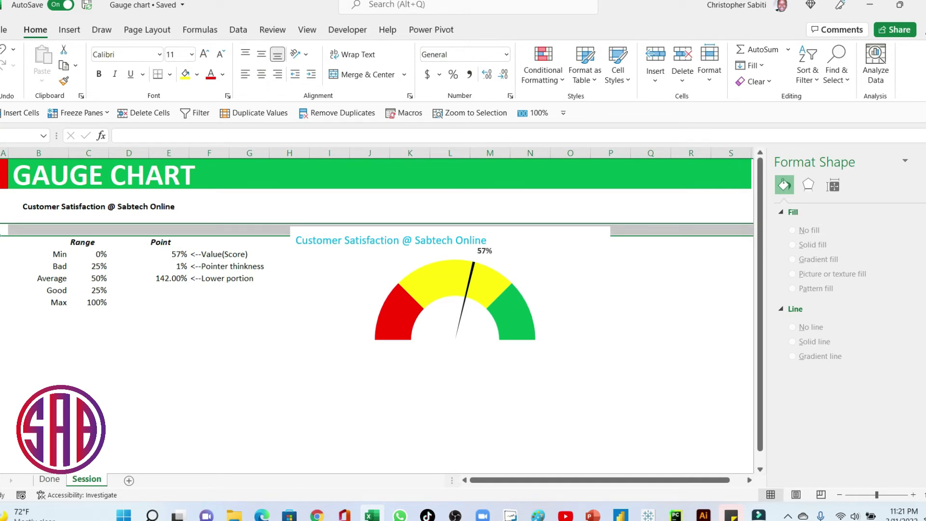
key(ctrl+plus)
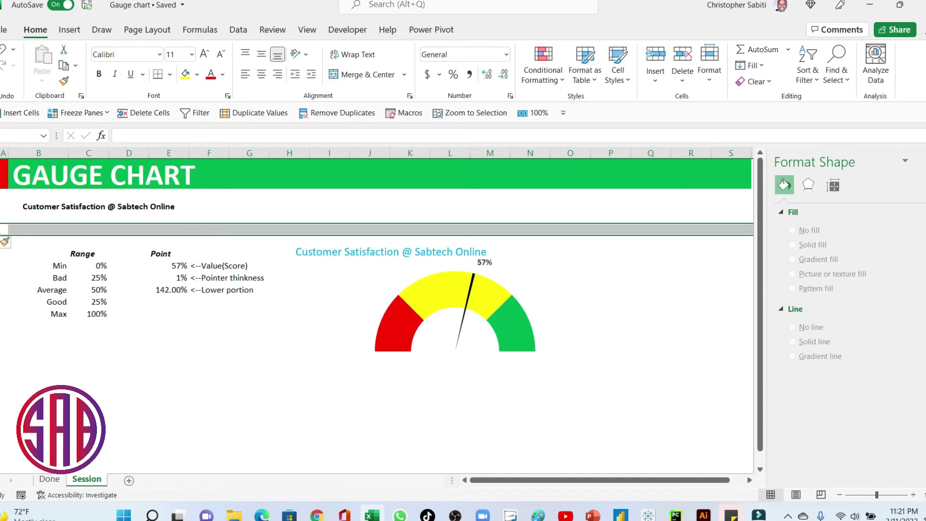
click(52, 241)
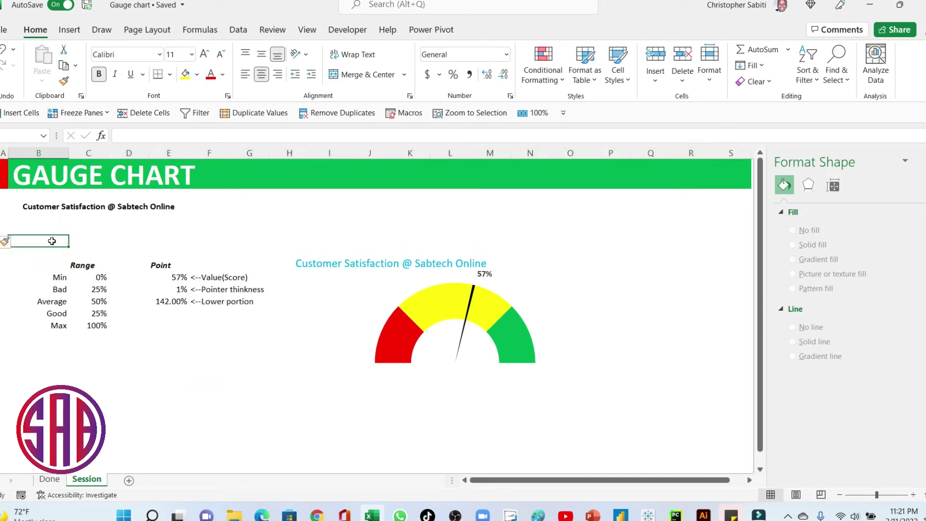
text(Insert)
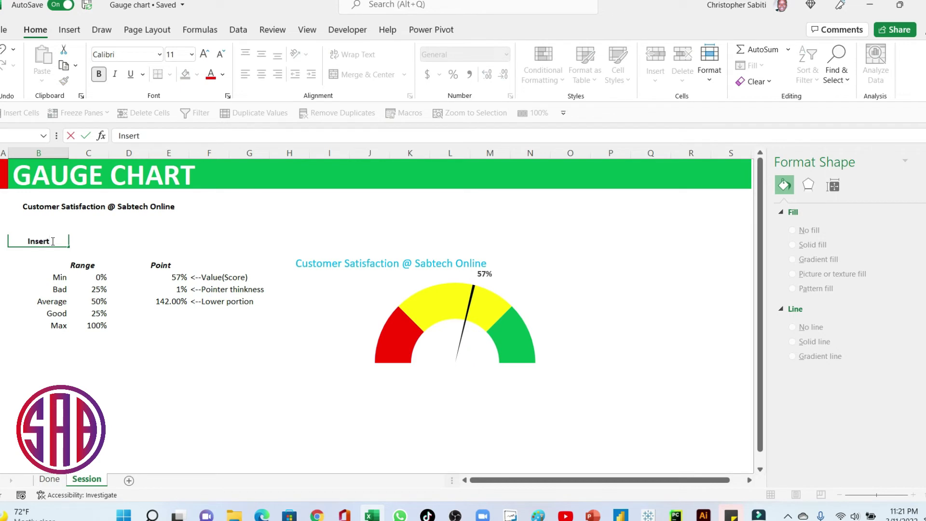
text( V)
key(BackSpace)
text(Score-->)
key(Return)
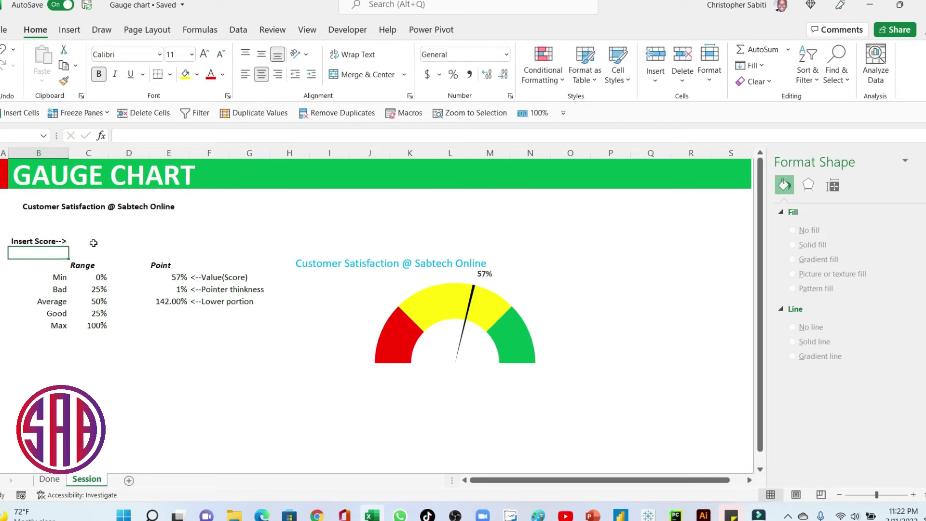
drag(93, 243, 130, 242)
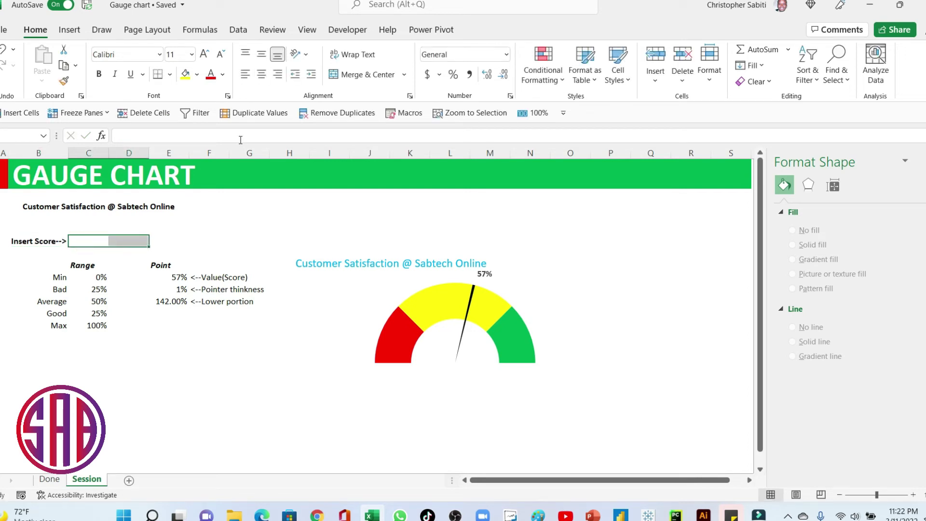
Merge the two cells beside the label, give them All Borders, and fill light blue.
click(360, 76)
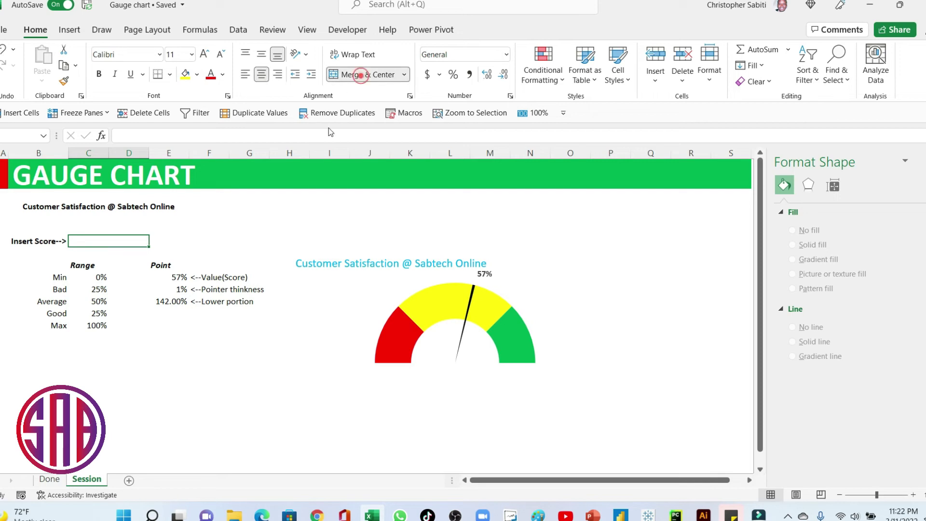
click(169, 74)
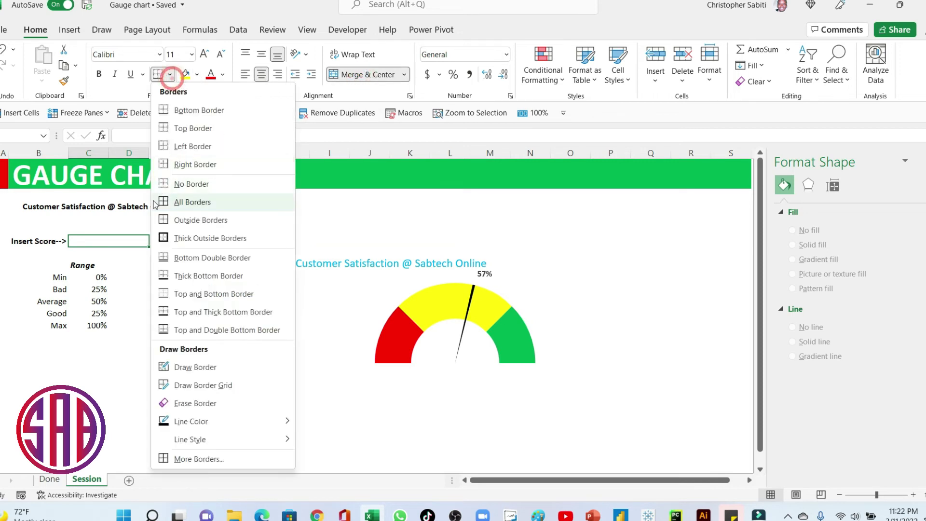
click(183, 204)
click(106, 244)
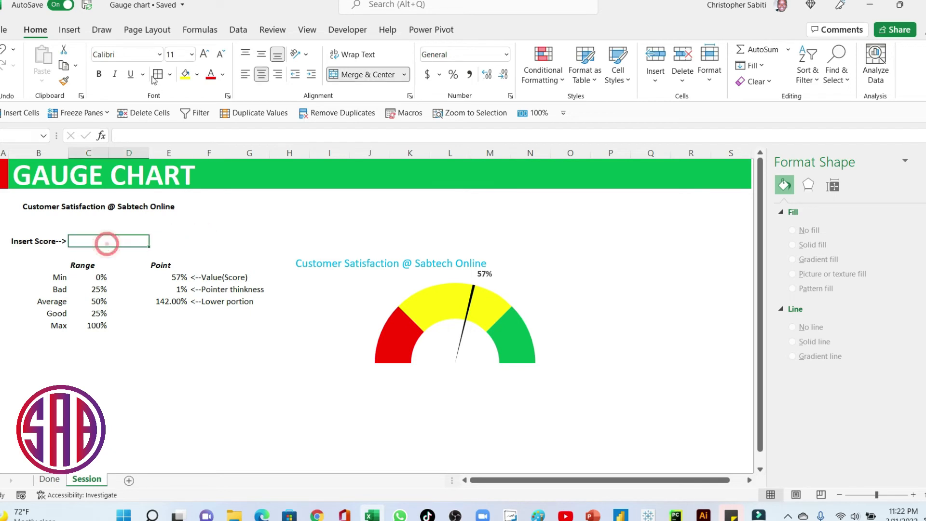
click(197, 74)
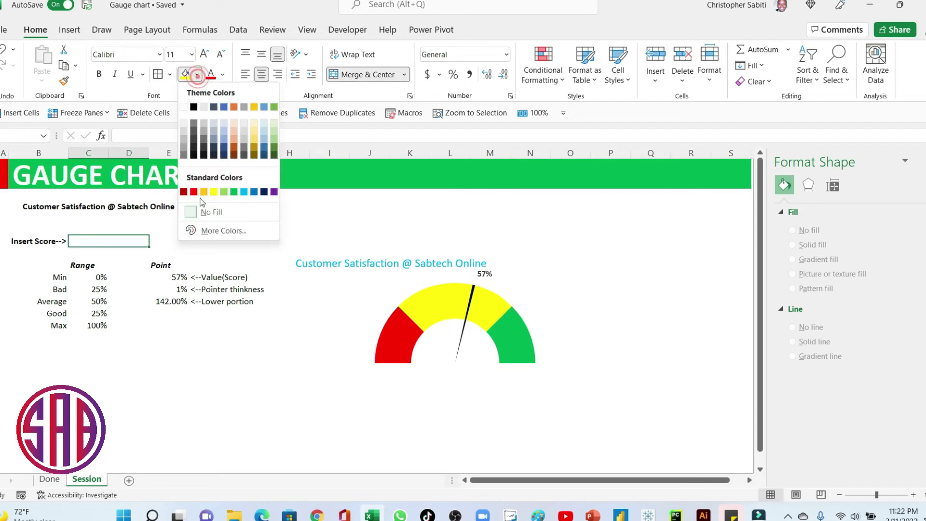
click(224, 133)
click(106, 236)
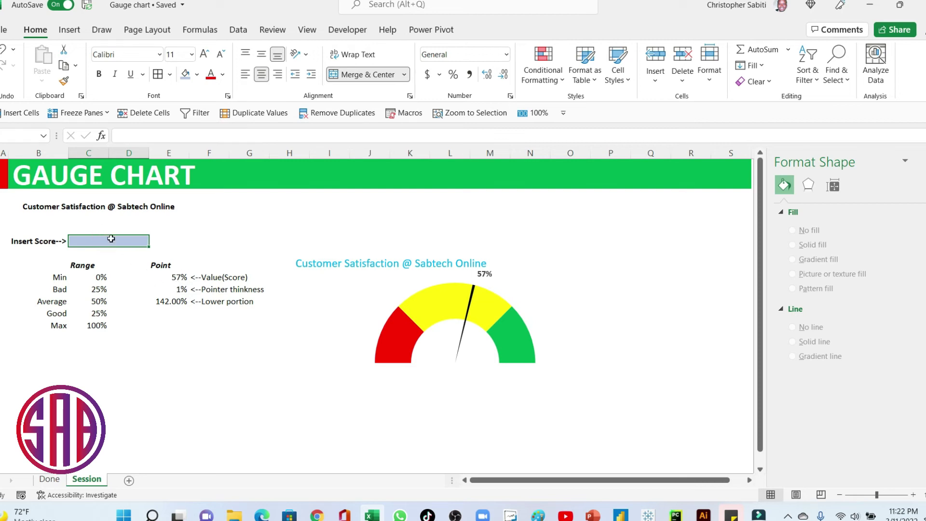
Enter 57 in the Insert Score cell and format it as a percentage so it reads 57%.
text(57)
key(Return)
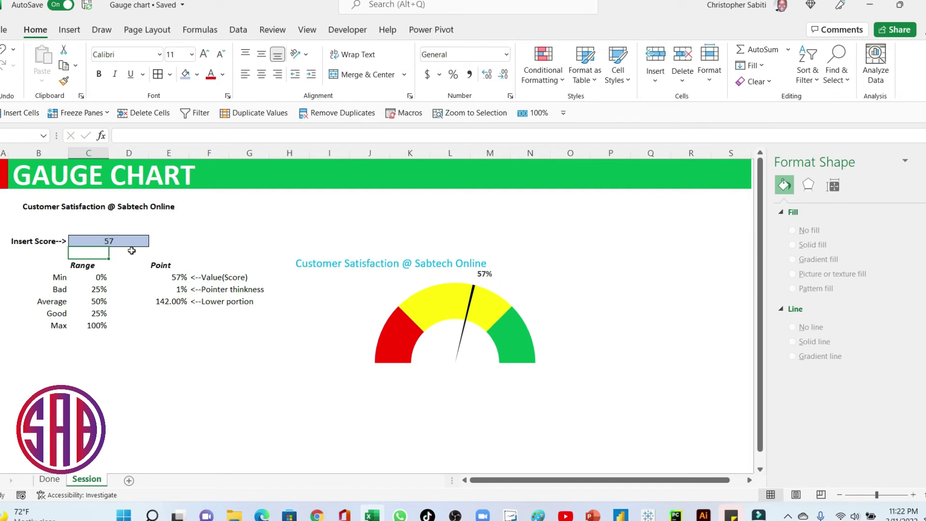
click(110, 241)
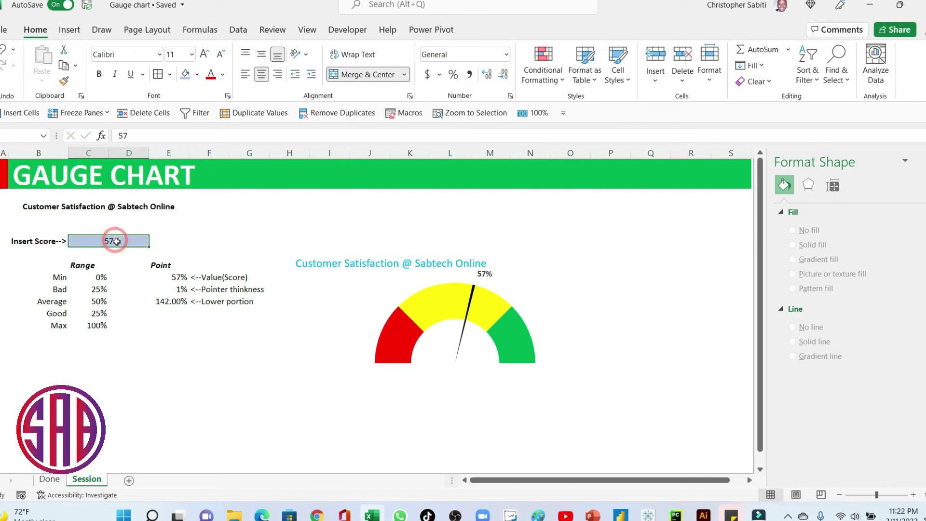
click(453, 74)
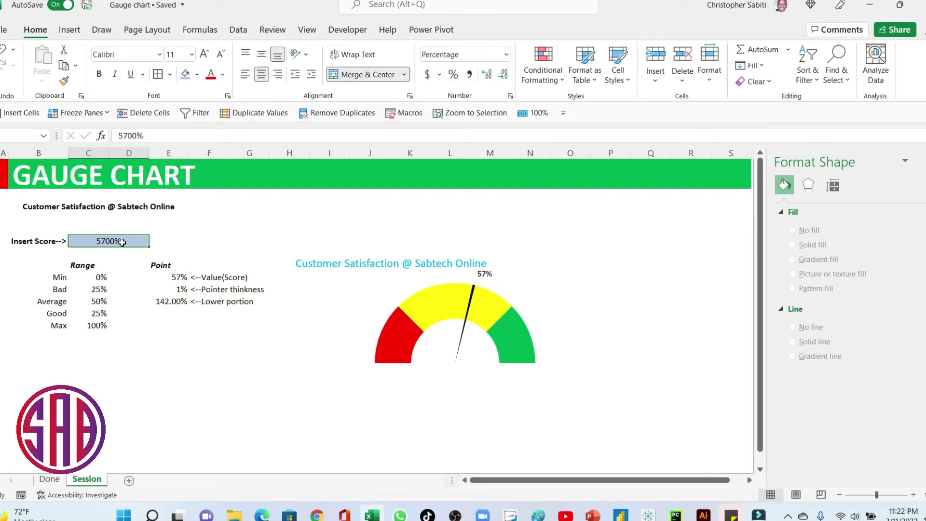
text(57)
key(Return)
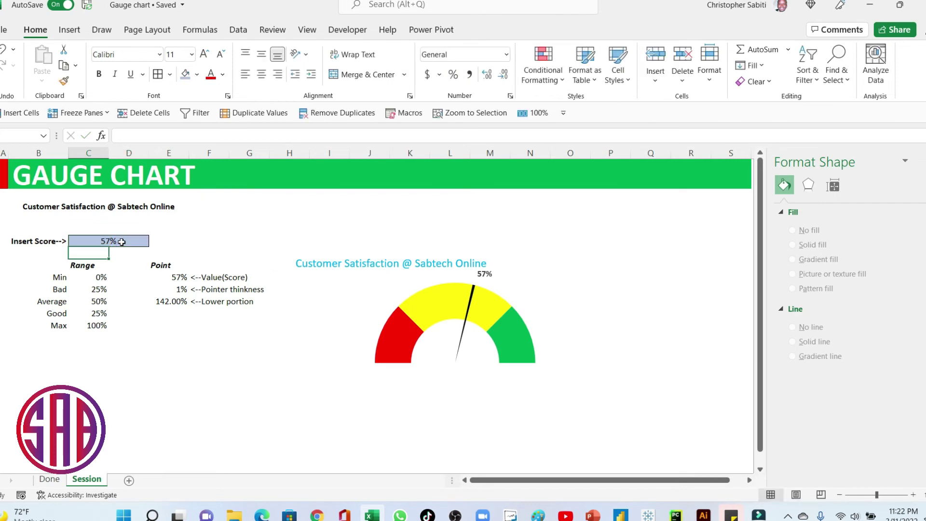
click(114, 243)
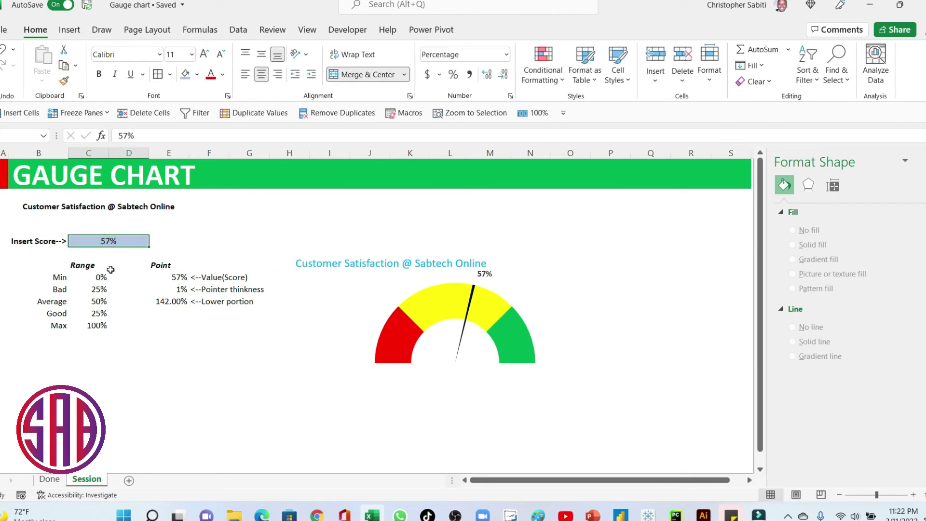
Link the Point column's Value(Score) cell to the Insert Score cell with an = formula.
click(186, 279)
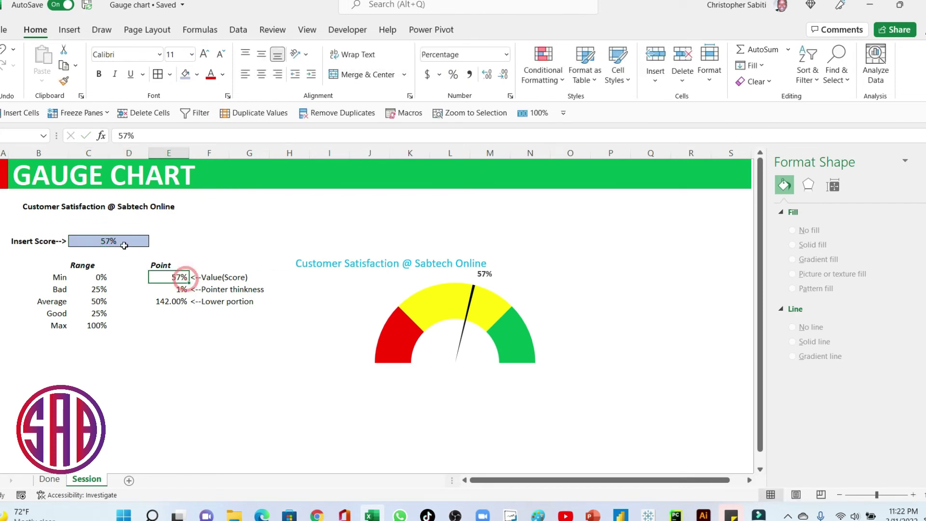
text(=)
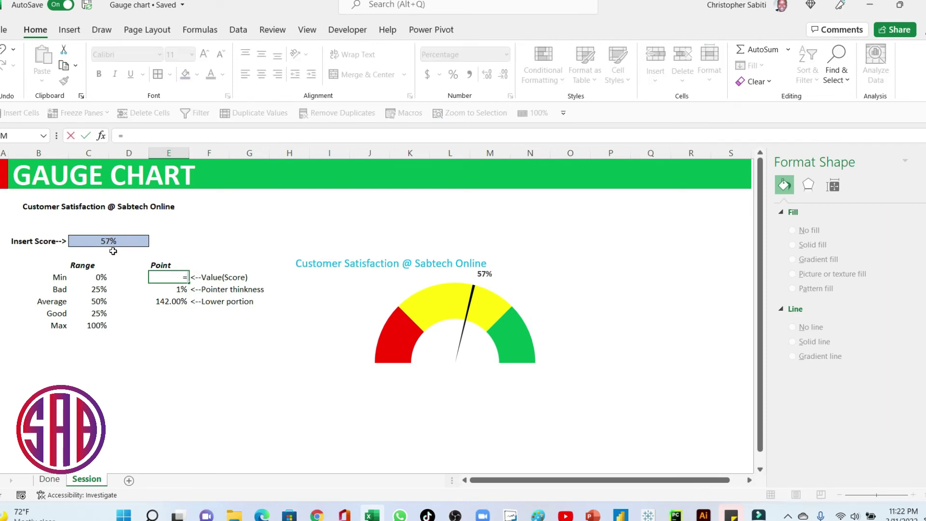
click(105, 241)
key(Return)
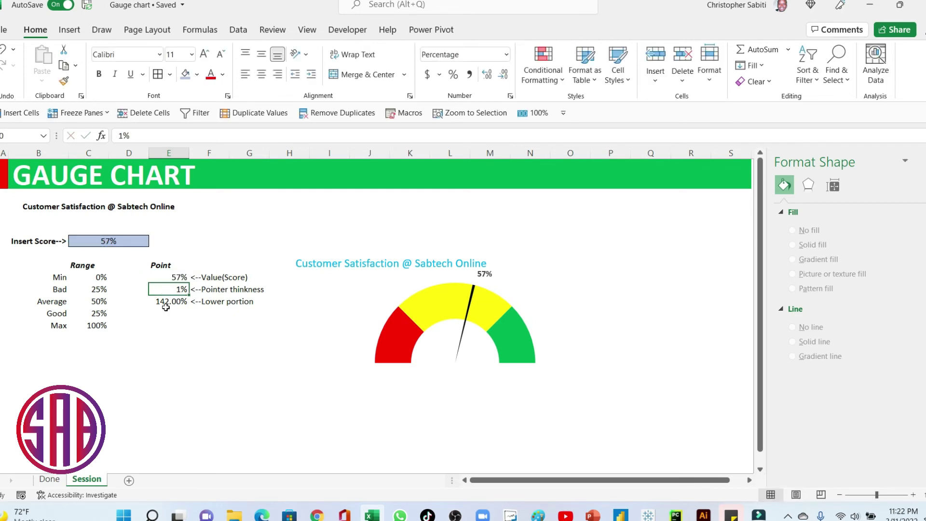
click(115, 242)
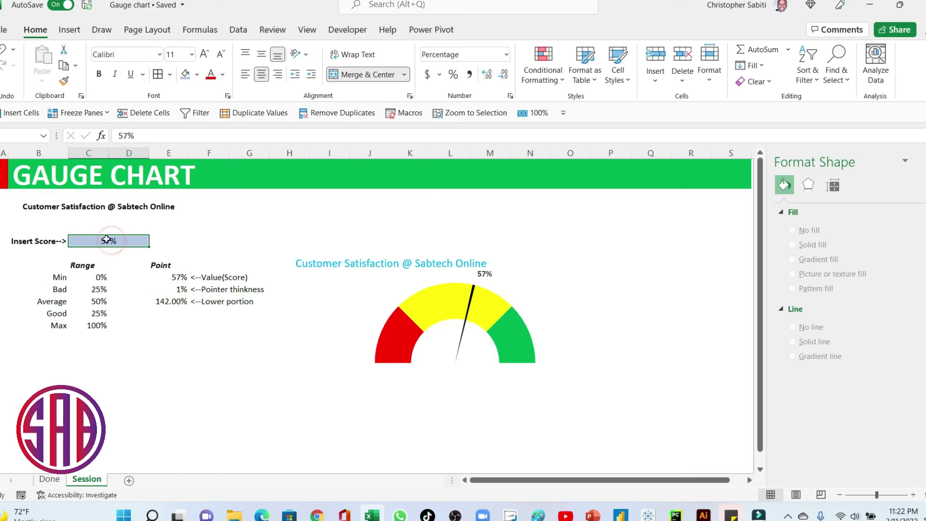
drag(63, 257, 203, 356)
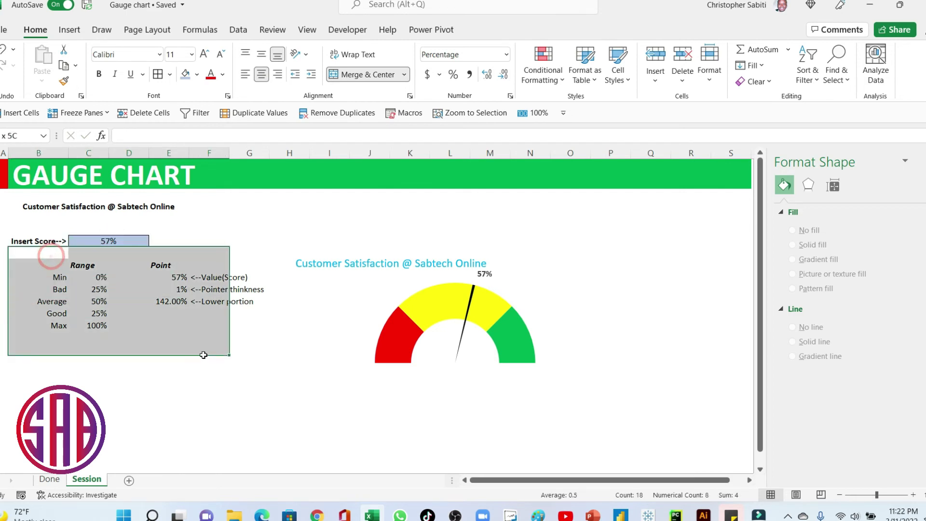
click(120, 242)
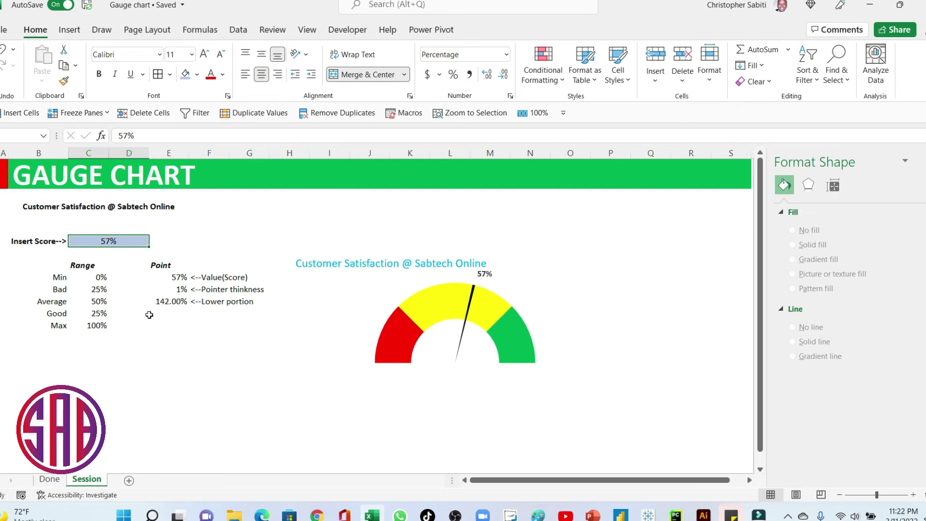
drag(40, 269, 235, 358)
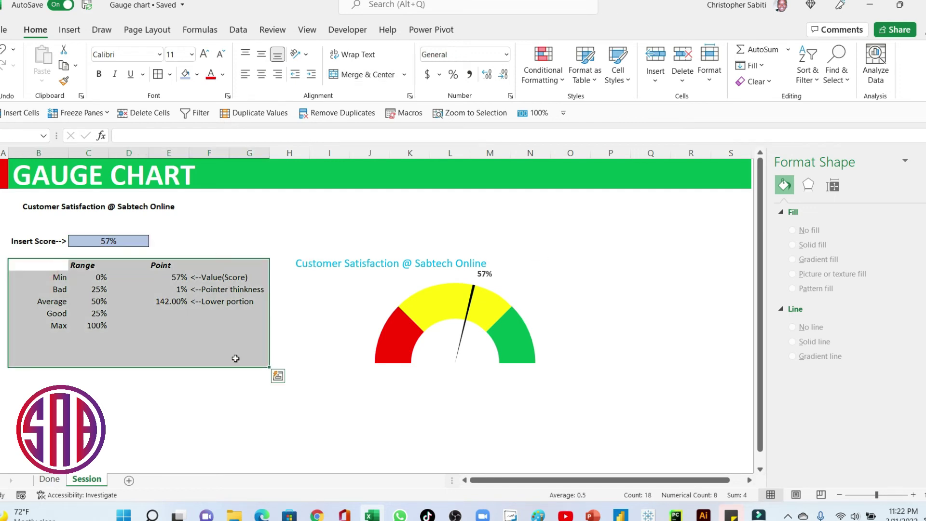
click(263, 227)
click(113, 241)
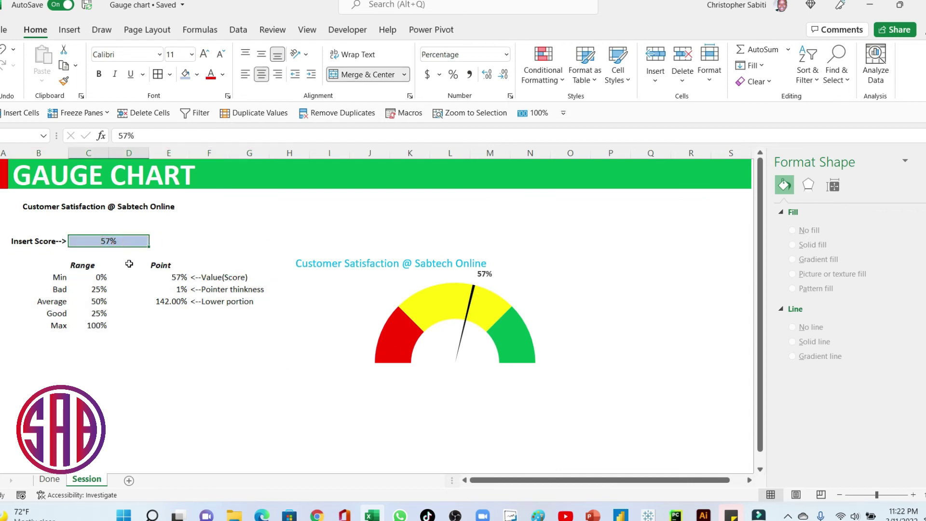
Test the gauge by changing the score to 68%, then 85%, moving the needle into green.
text(68)
key(Return)
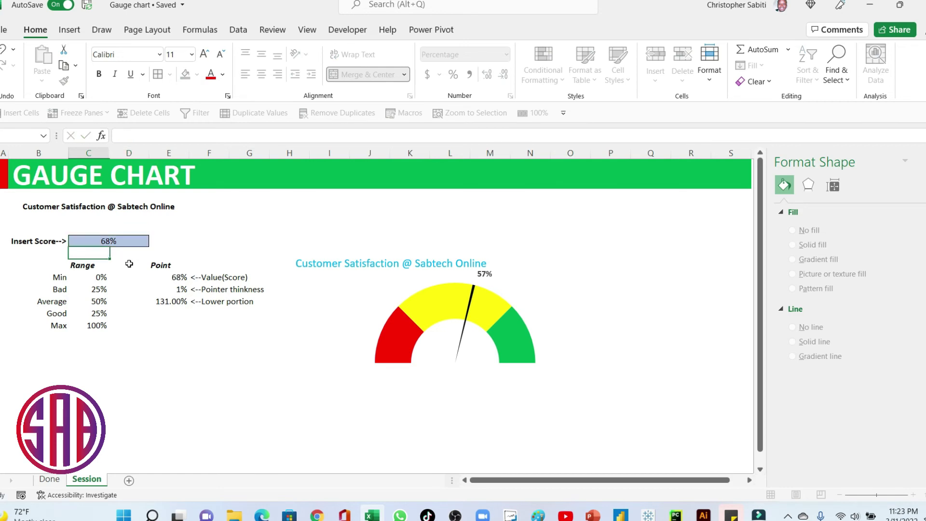
click(127, 241)
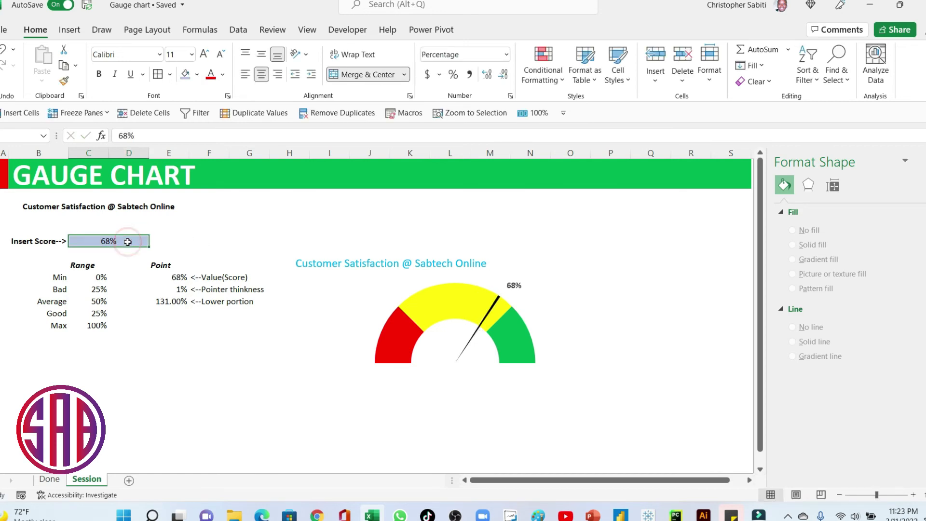
text(8)
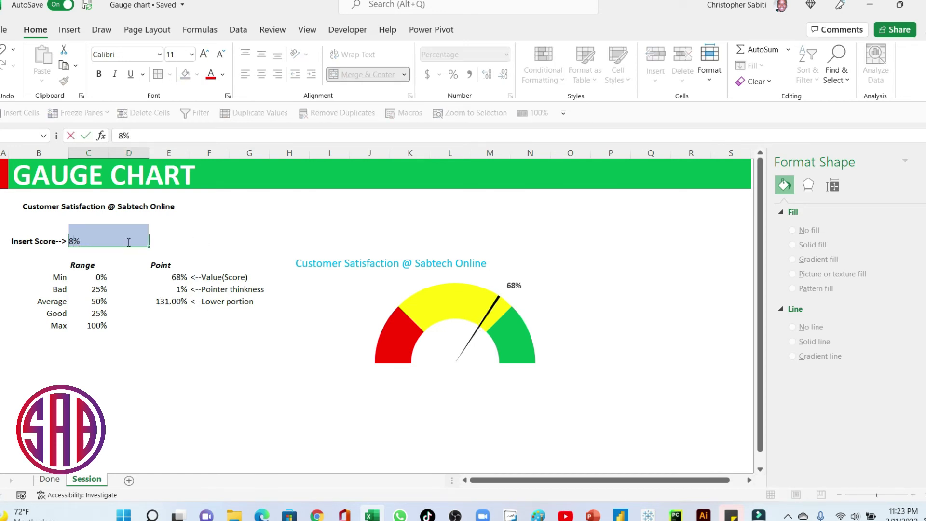
text(5)
key(Return)
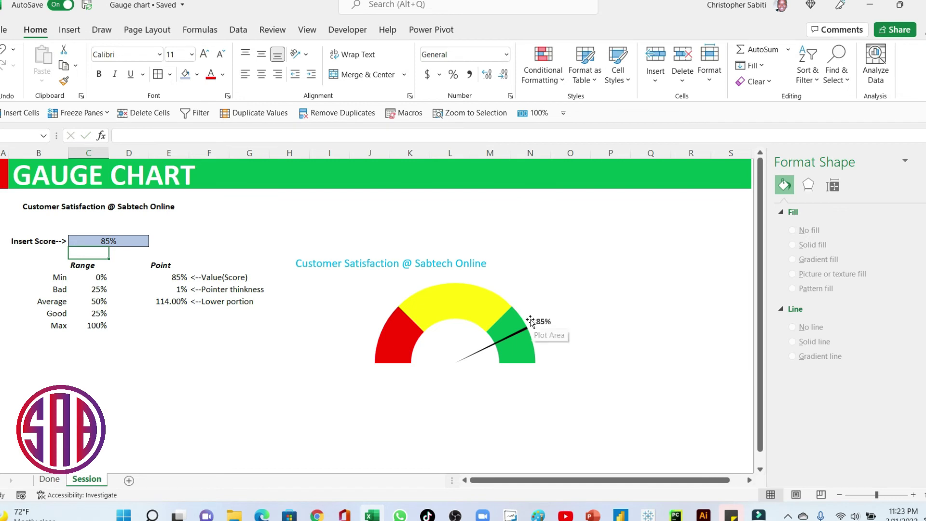
click(322, 413)
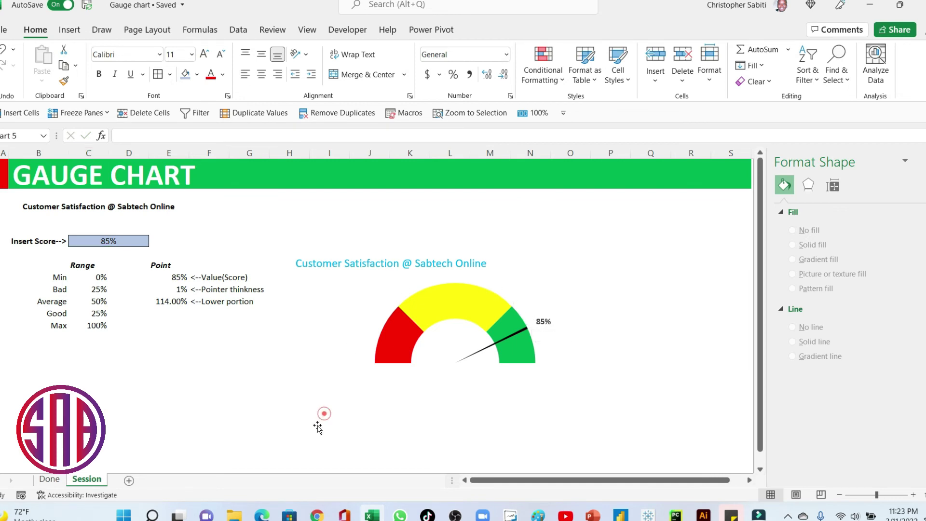
click(692, 358)
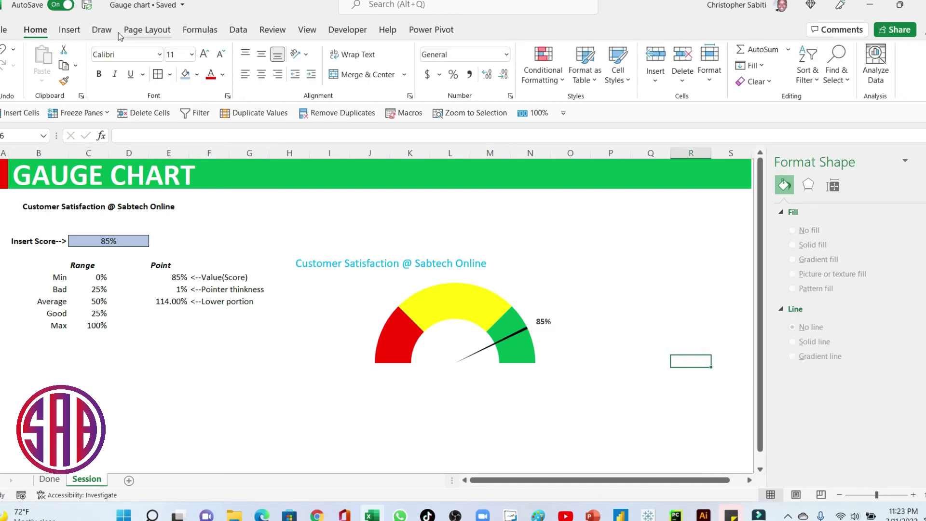
Insert a customer people icon found by searching the icon library for 'customer'.
click(69, 30)
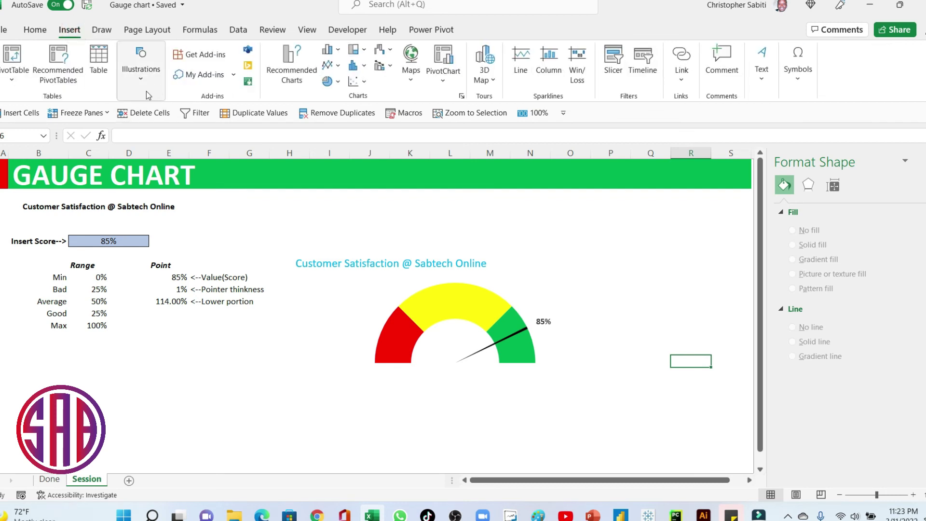
click(144, 87)
click(194, 143)
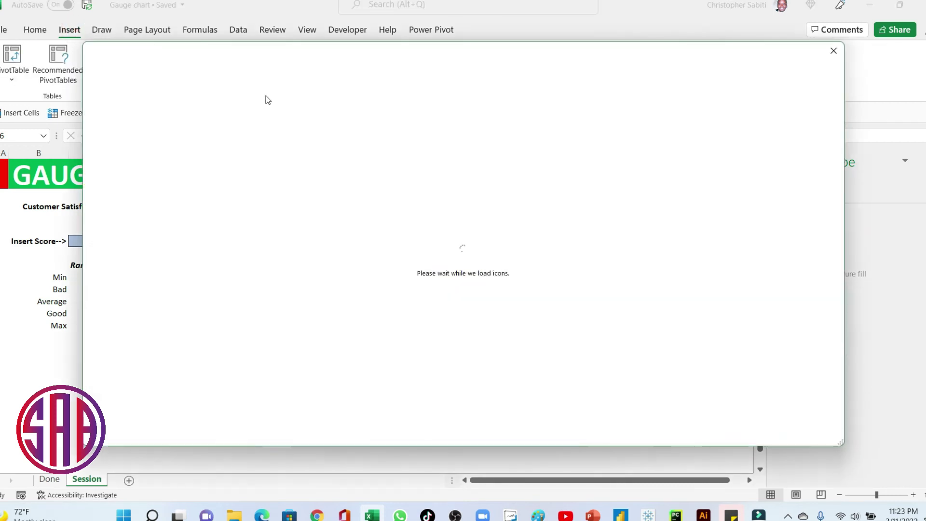
drag(268, 48, 243, 60)
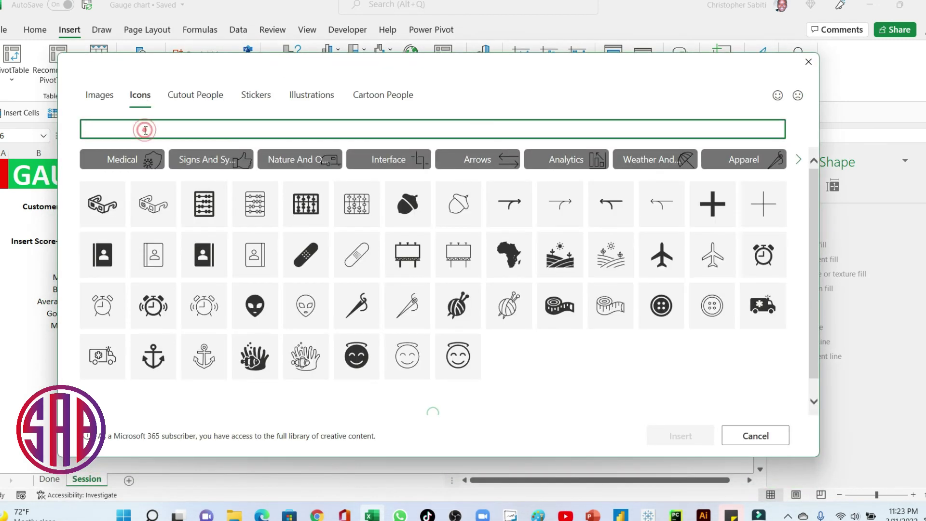
text(customer)
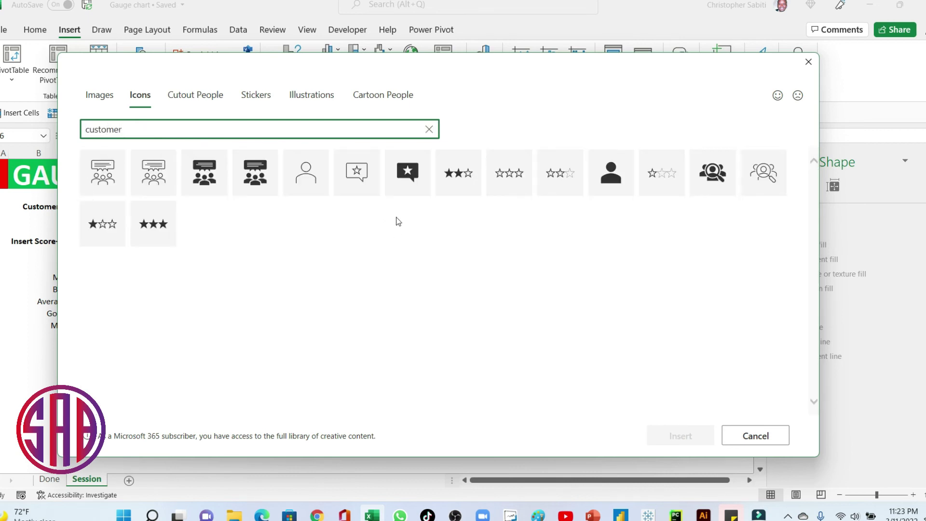
click(156, 173)
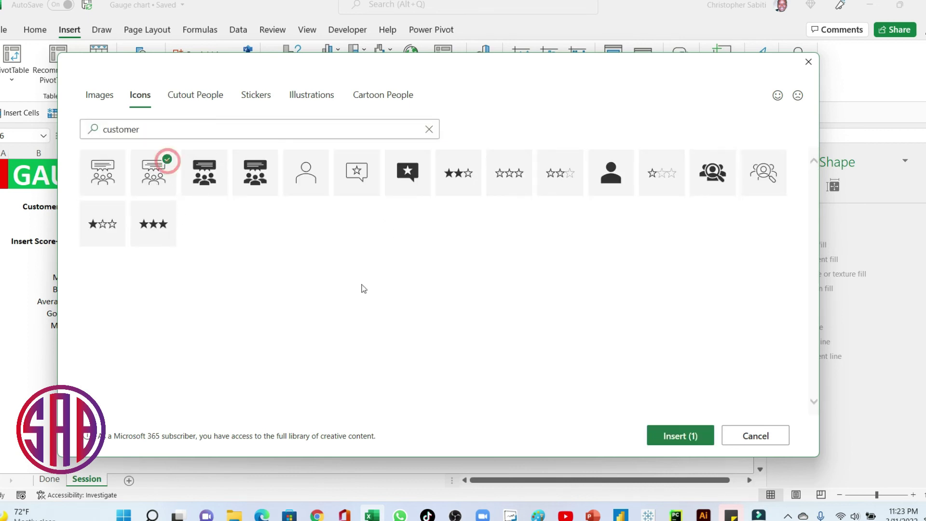
click(676, 437)
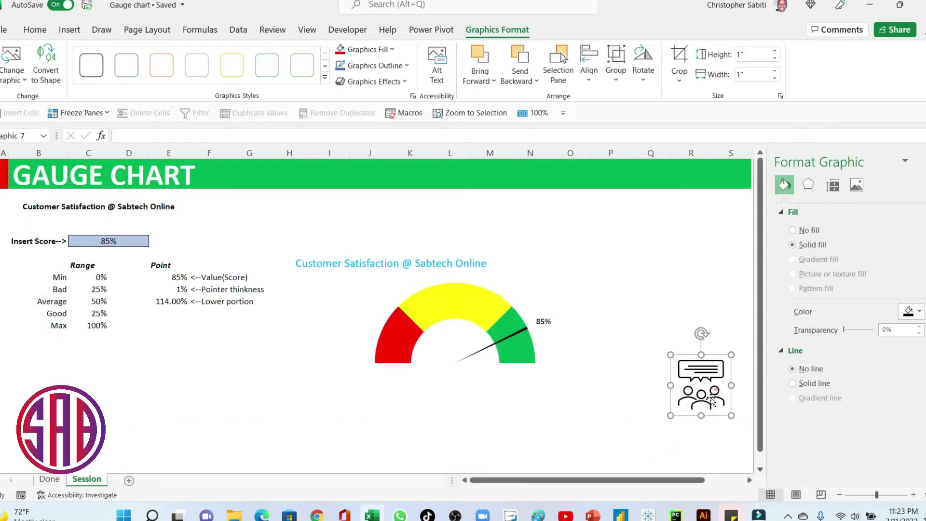
Place the icon above the gauge's green end, shrink it to 0.75 by 0.75 inches, and colour it blue.
drag(711, 398, 577, 279)
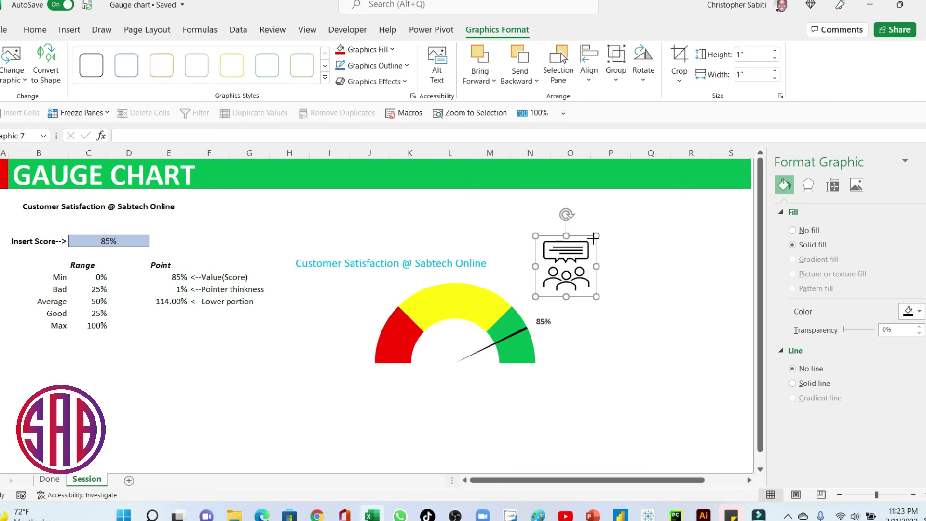
drag(594, 238, 580, 247)
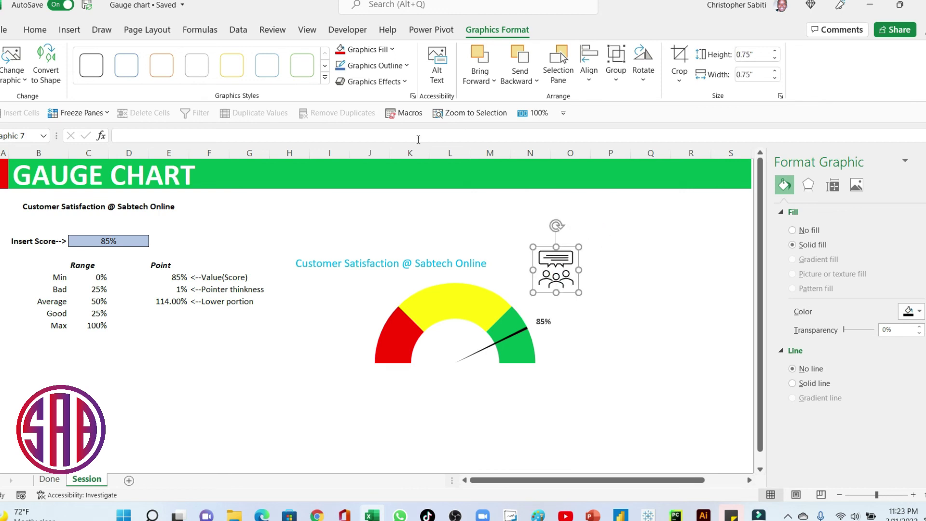
click(397, 49)
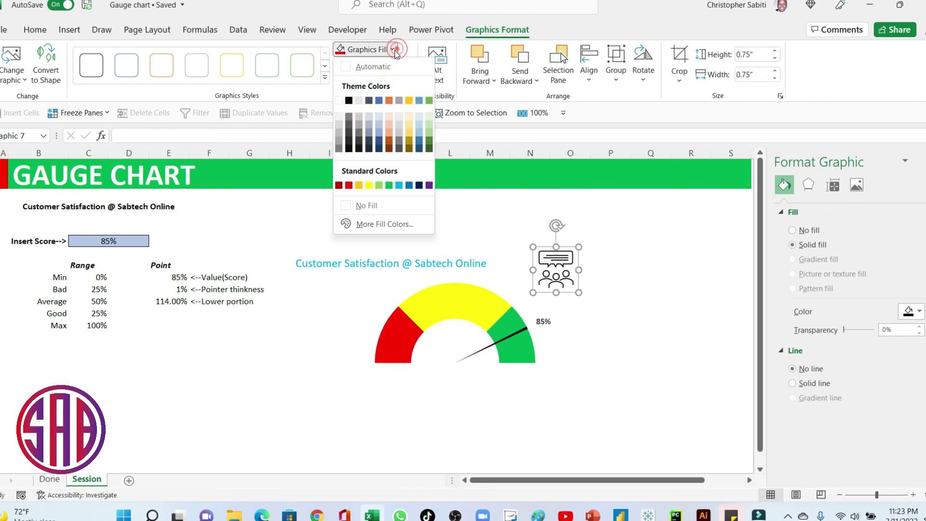
click(379, 101)
Draw a rounded rectangle over the gauge chart and send it behind the chart.
click(676, 326)
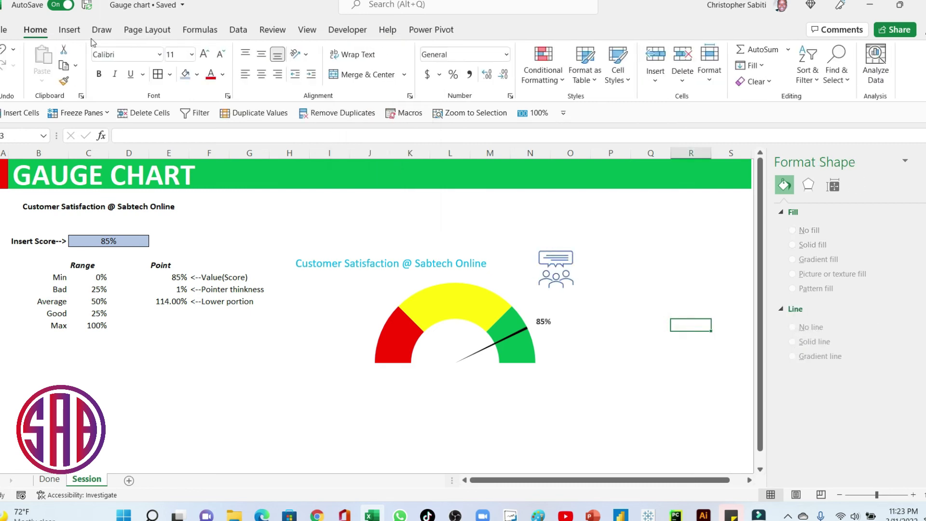
click(70, 30)
click(140, 73)
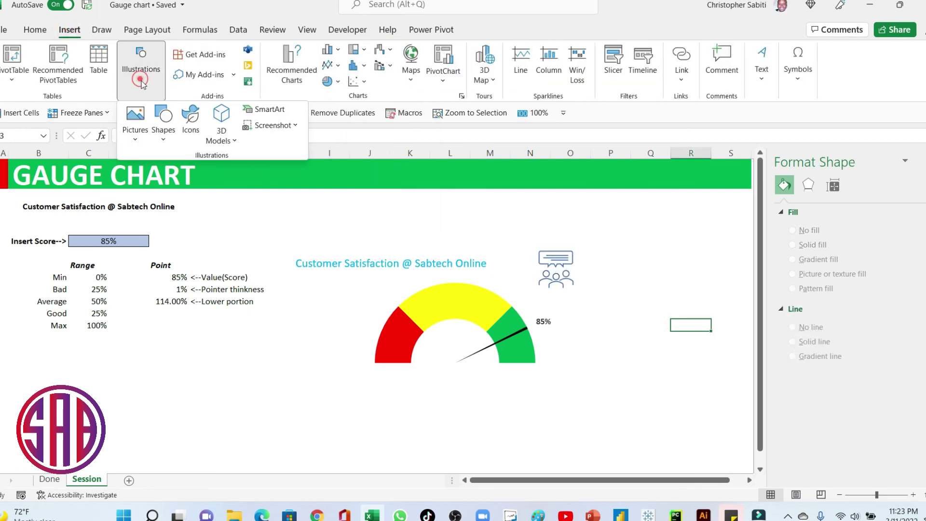
click(164, 126)
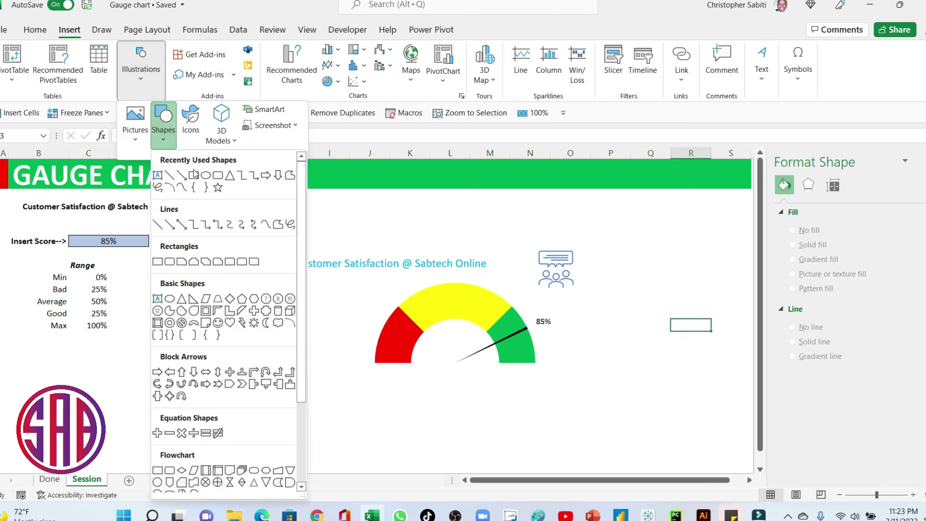
click(217, 175)
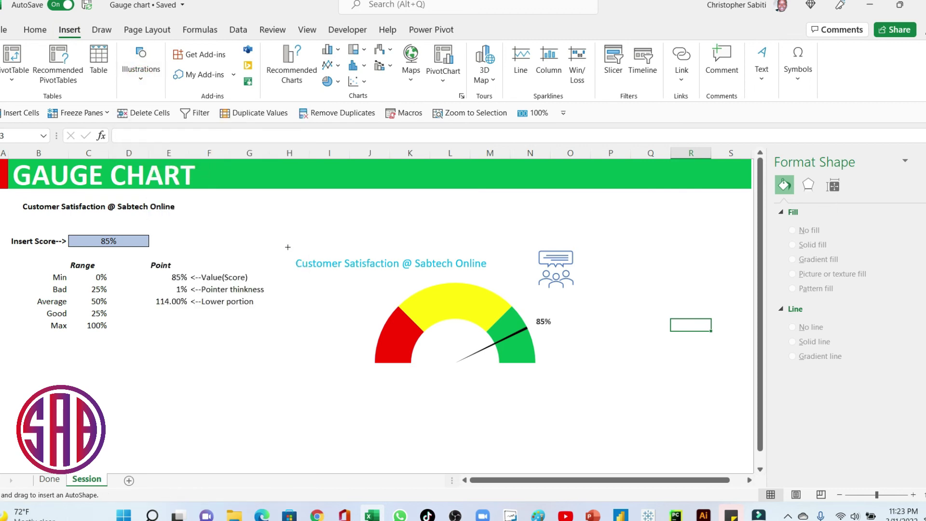
drag(288, 247, 615, 380)
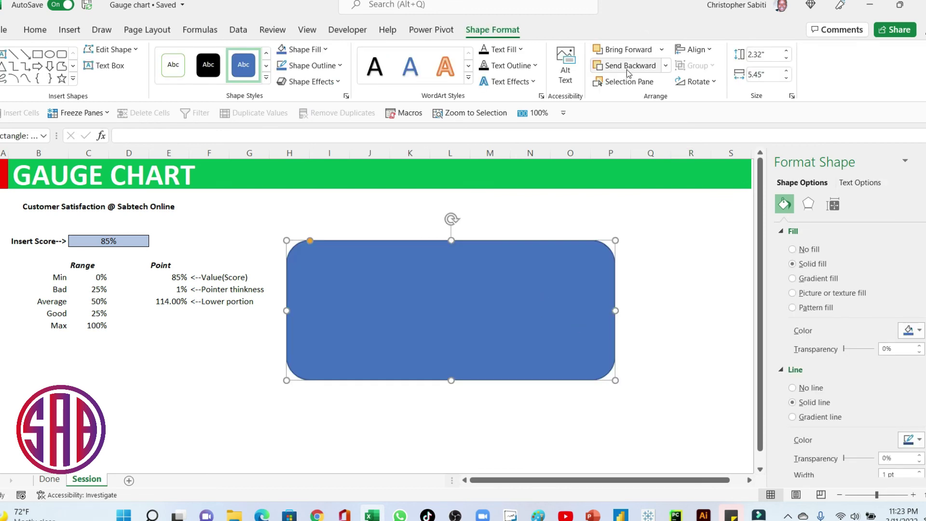
click(664, 66)
click(626, 101)
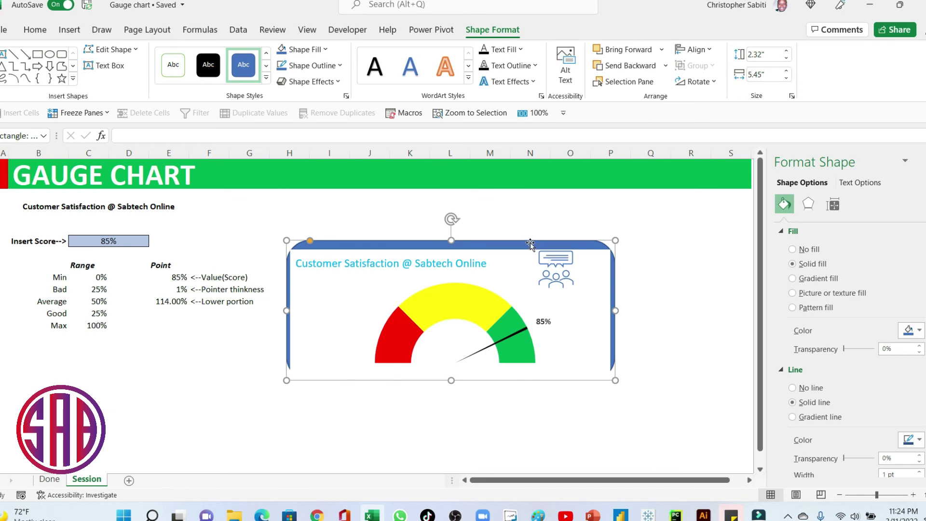
drag(531, 242, 530, 245)
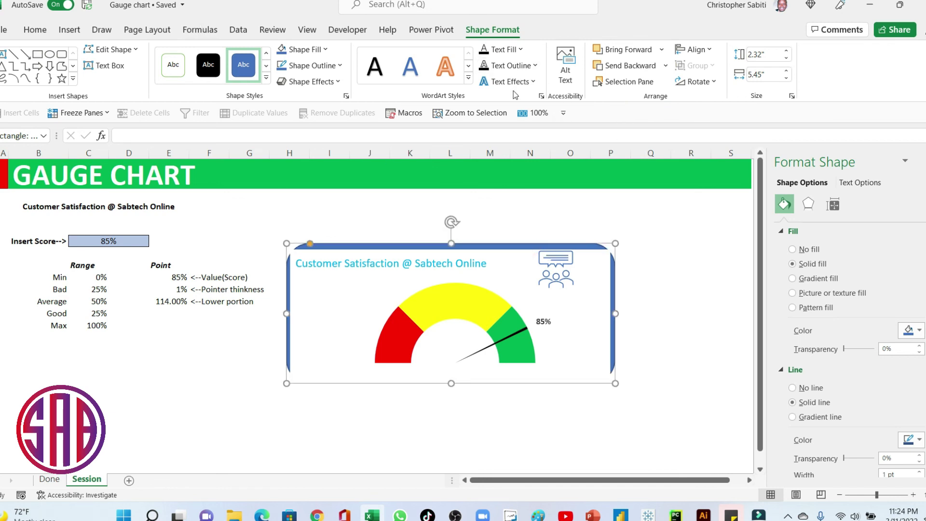
Give the rectangle no fill and remove the chart area's border and background.
click(301, 50)
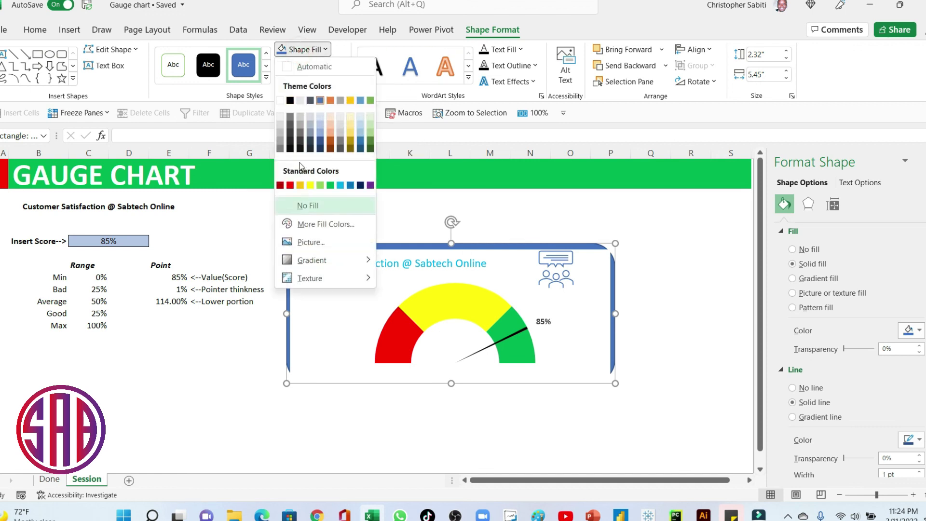
click(307, 206)
click(508, 278)
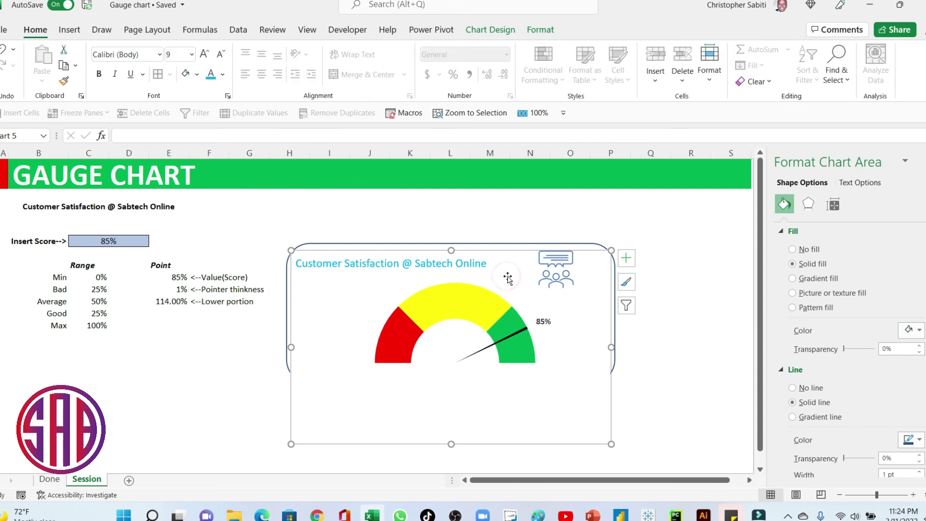
click(793, 386)
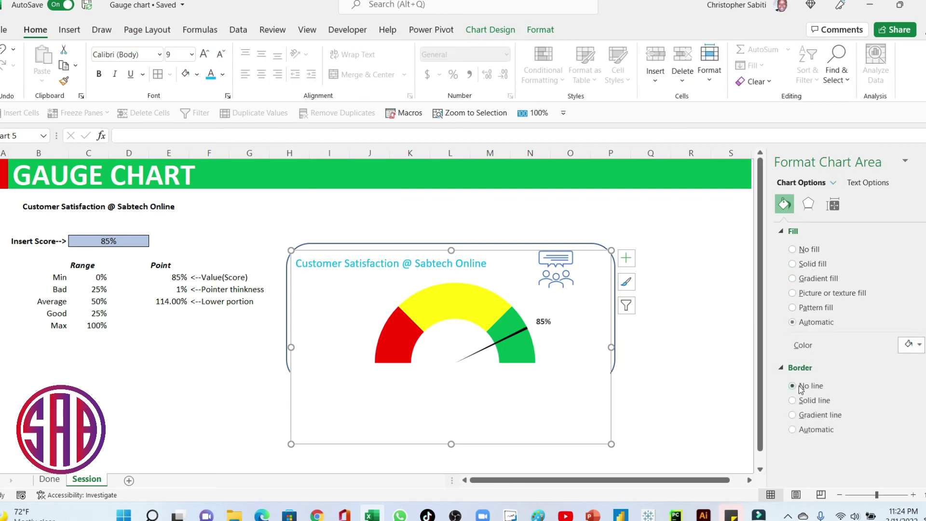
click(800, 250)
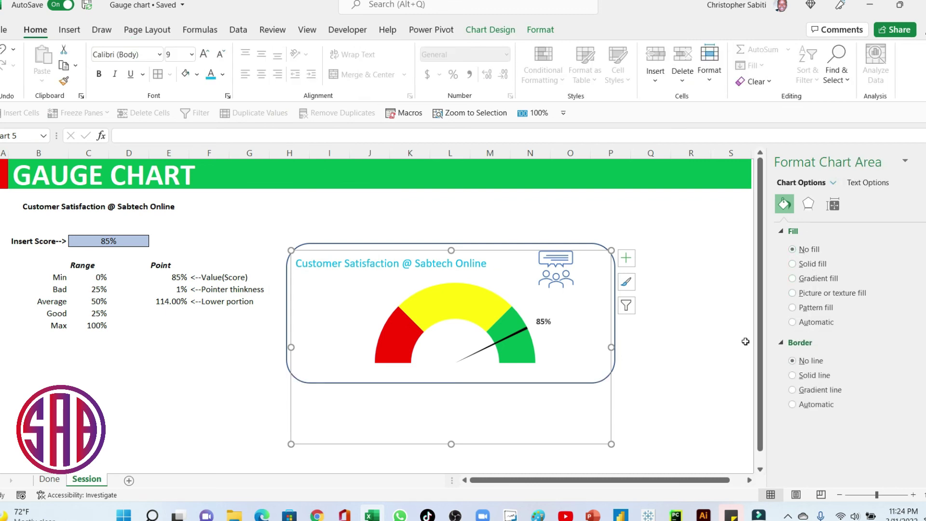
click(684, 324)
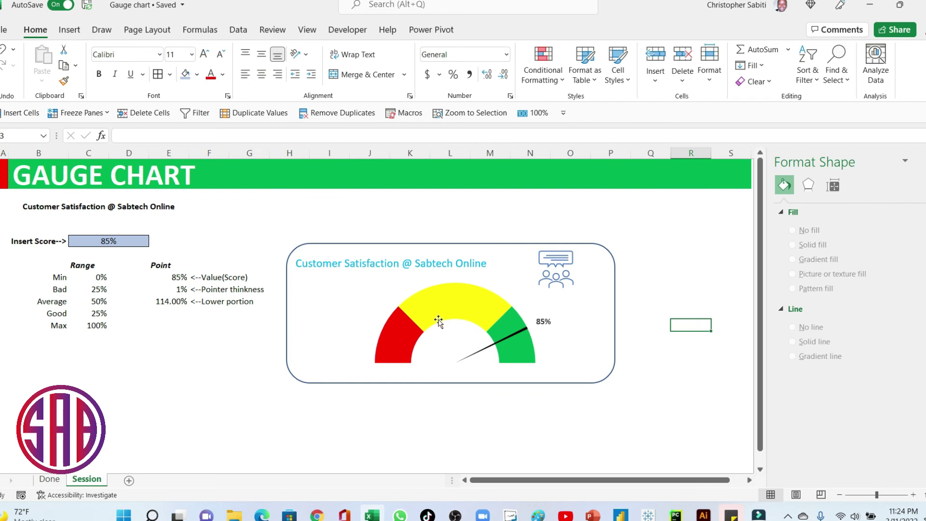
Group the gauge chart, customer icon and rounded rectangle, then move the group up and left.
click(483, 304)
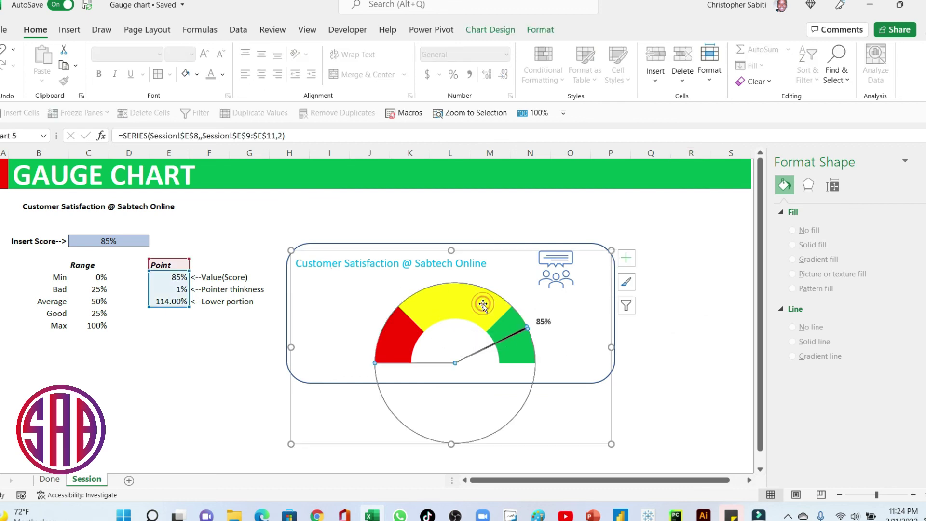
click(556, 272)
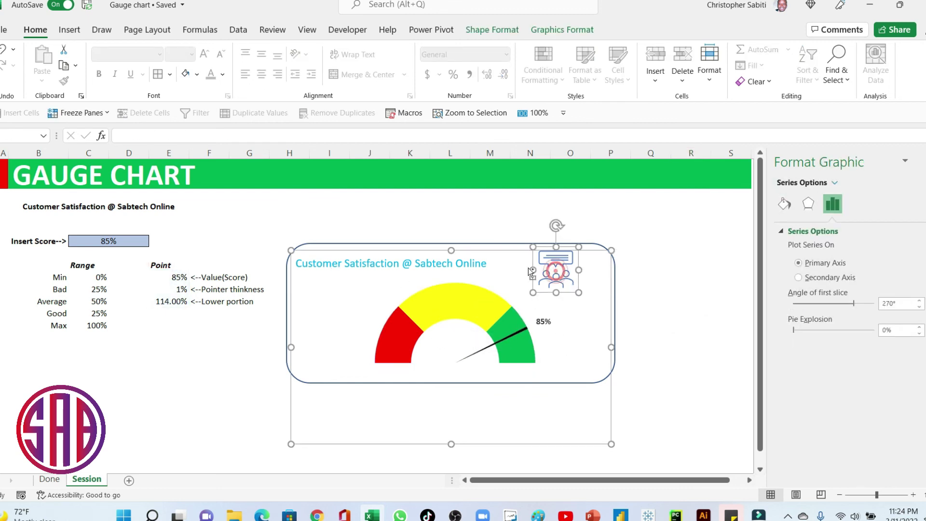
shift+click(463, 244)
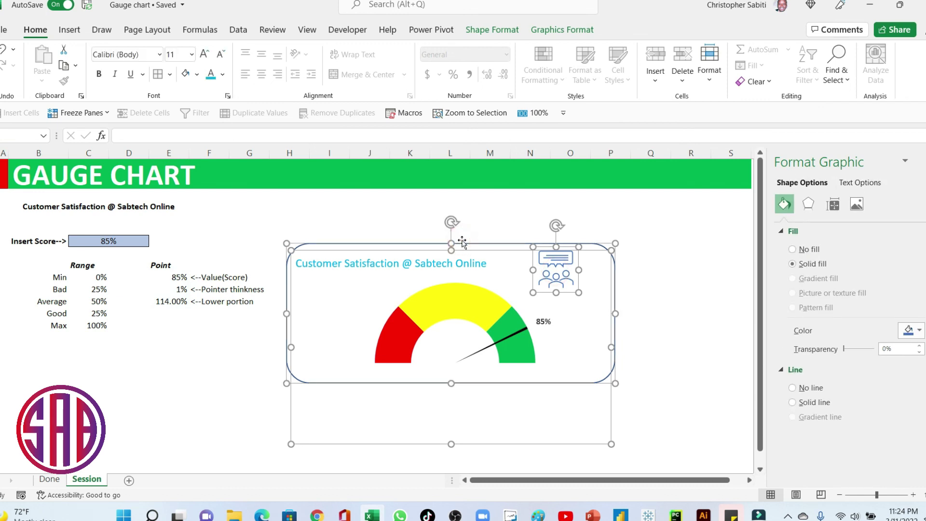
right_click(470, 243)
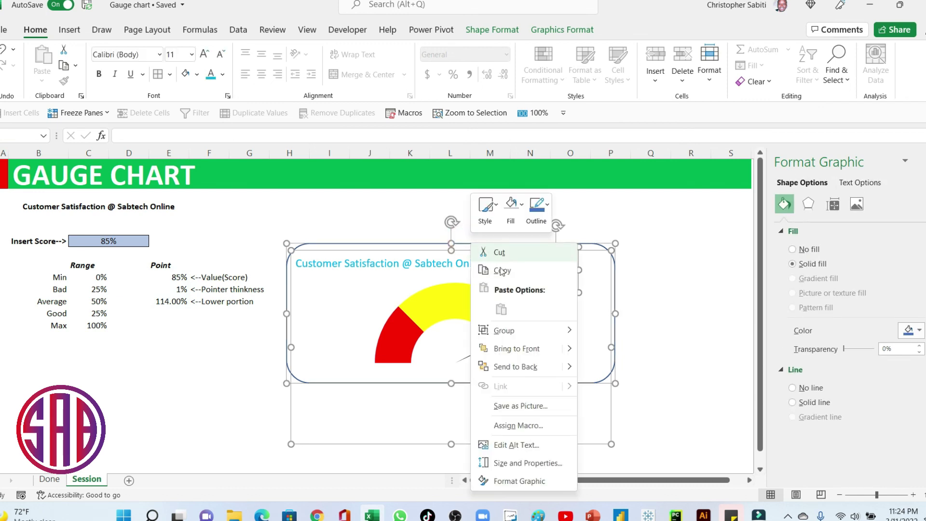
mouse_move(536, 337)
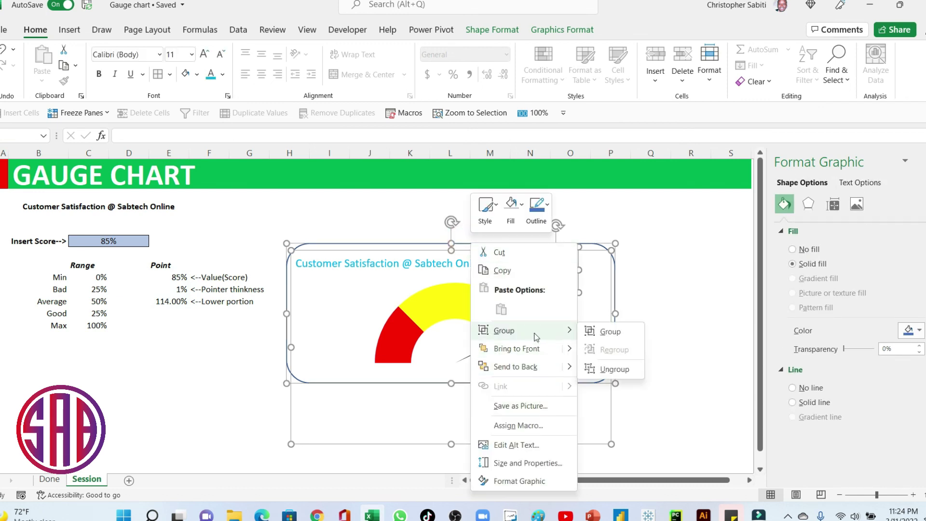
click(590, 335)
click(694, 348)
drag(591, 253, 577, 227)
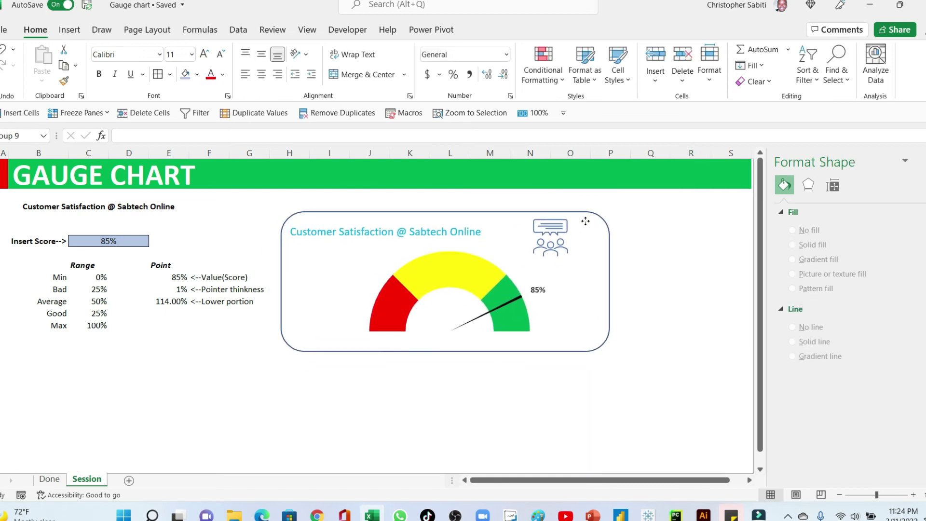
key(Escape)
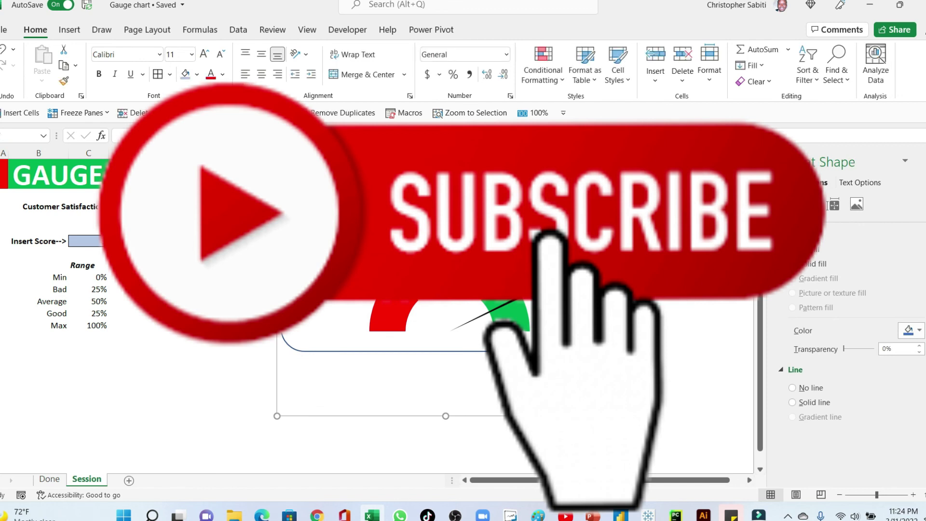